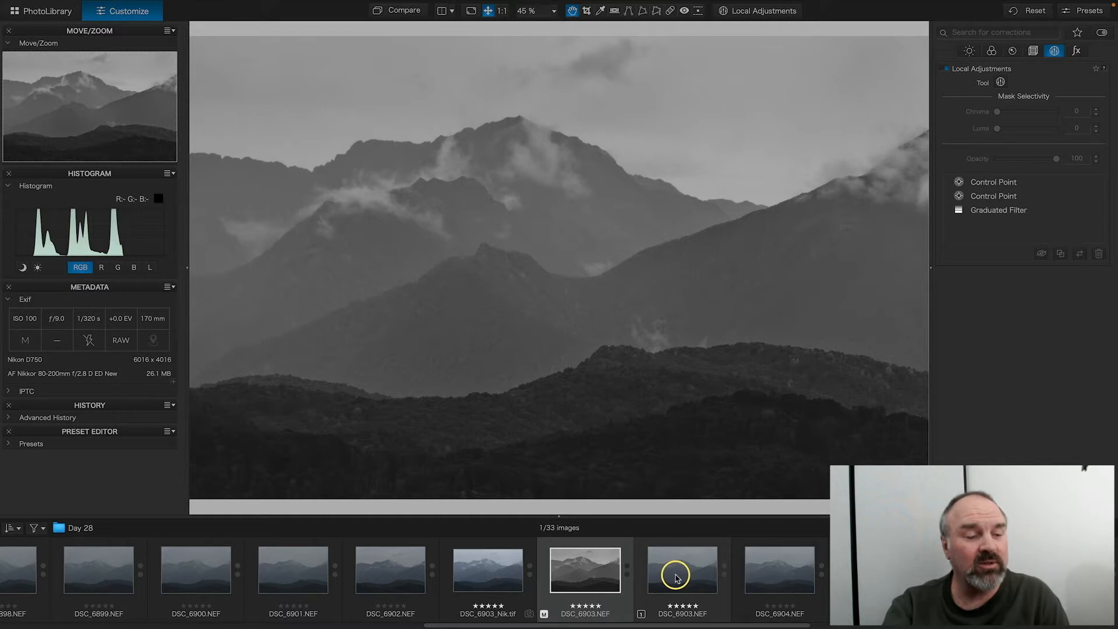
Step: Open the unedited colour version of DSC_6903.NEF and enlarge the photo view by hiding the filmstrip and the metadata side panels
{"action": "left_click", "coordinate": [682, 576]}
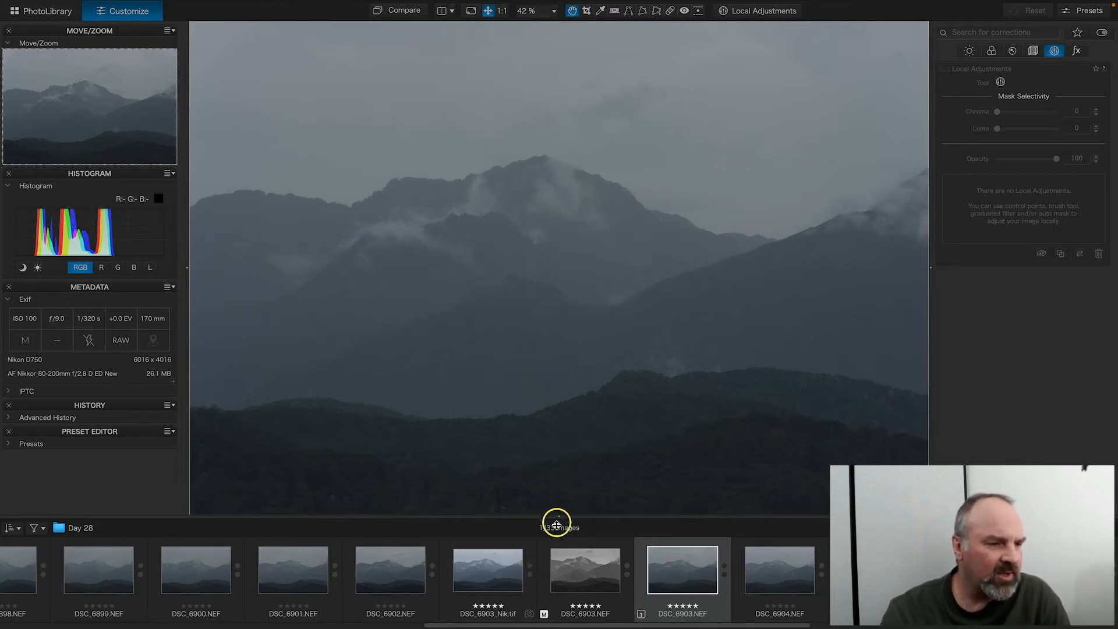
{"action": "left_click_drag", "start_coordinate": [557, 518], "coordinate": [557, 611]}
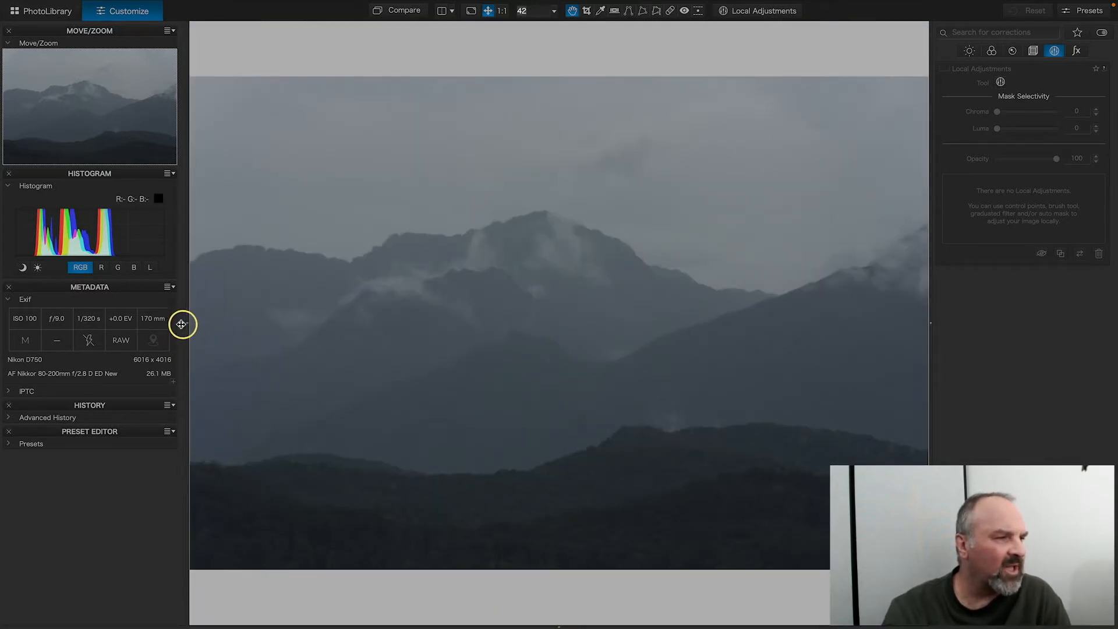
{"action": "left_click_drag", "start_coordinate": [180, 324], "coordinate": [56, 326]}
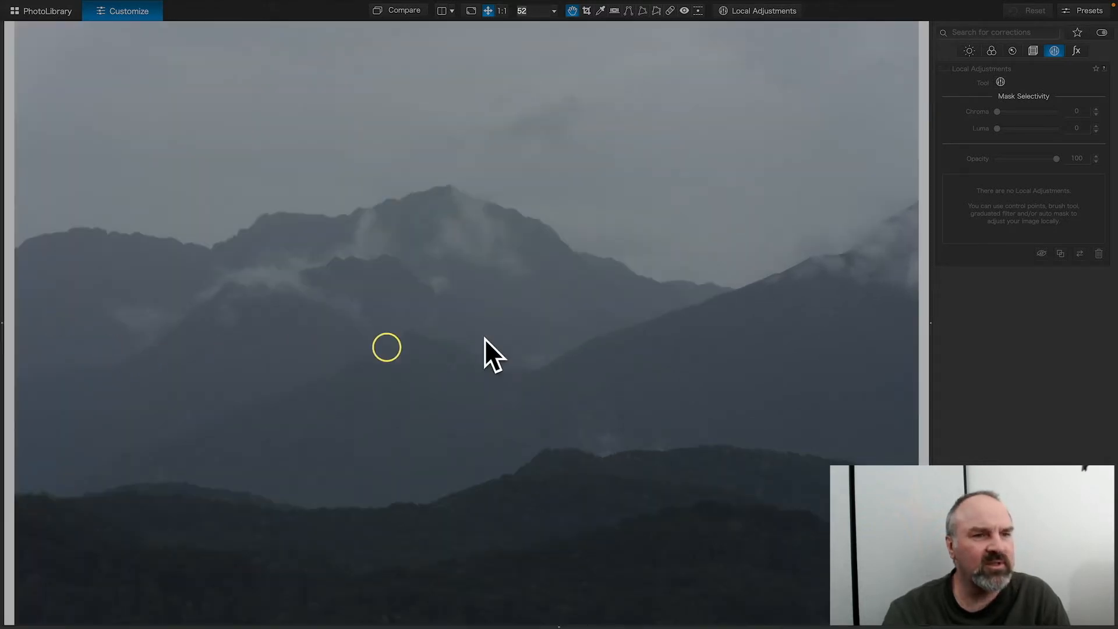
Step: Enable DxO ClearView Plus and raise its intensity to 100 to bring out dust spots
{"action": "left_click", "coordinate": [969, 51]}
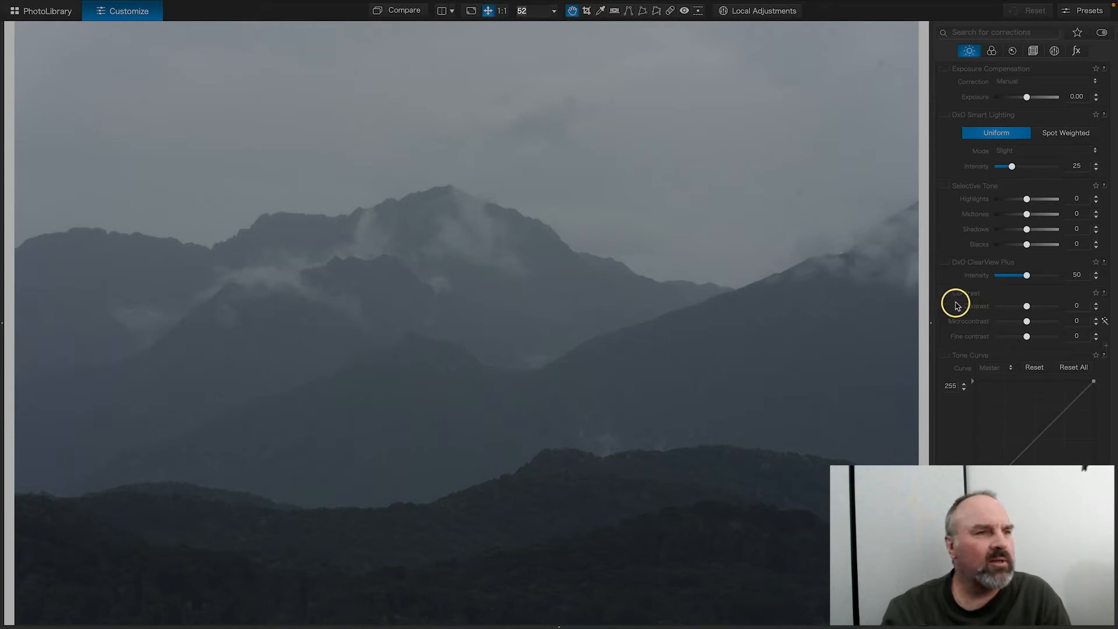
{"action": "left_click", "coordinate": [946, 263]}
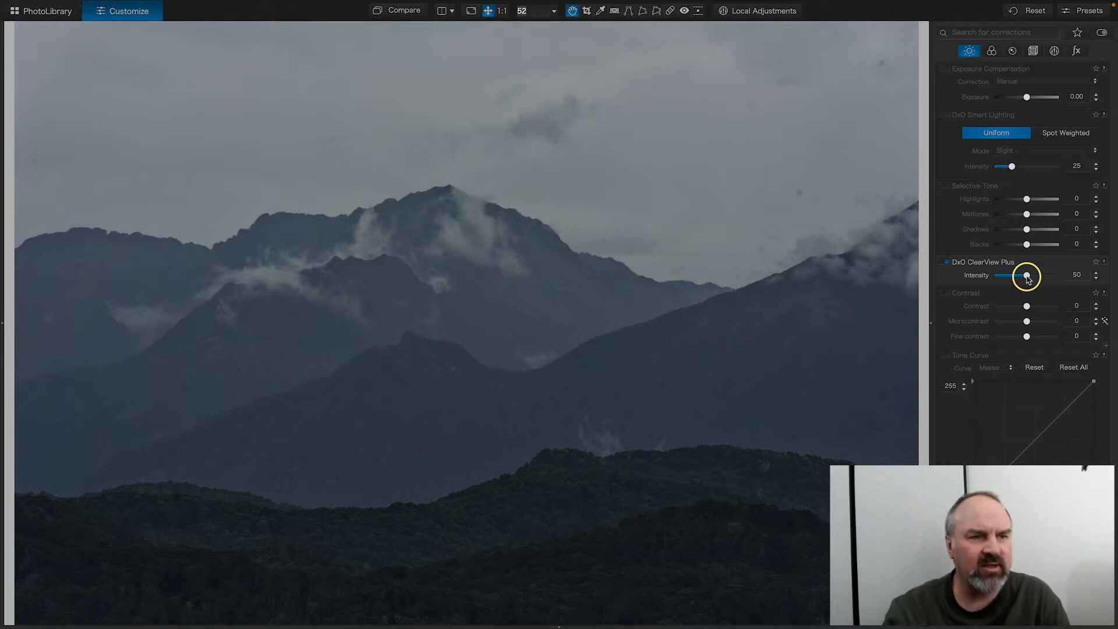
{"action": "left_click_drag", "start_coordinate": [1026, 276], "coordinate": [1111, 275]}
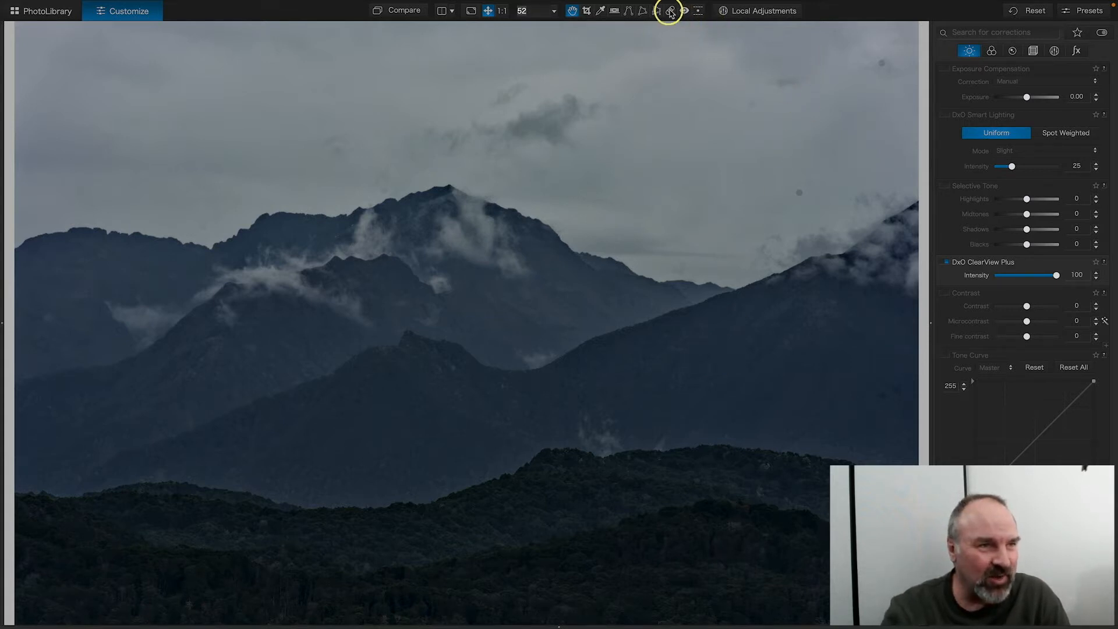
Step: Remove the dust spots in the sky above the rightmost mountain with the Repair tool, working at 100% zoom
{"action": "left_click", "coordinate": [670, 11]}
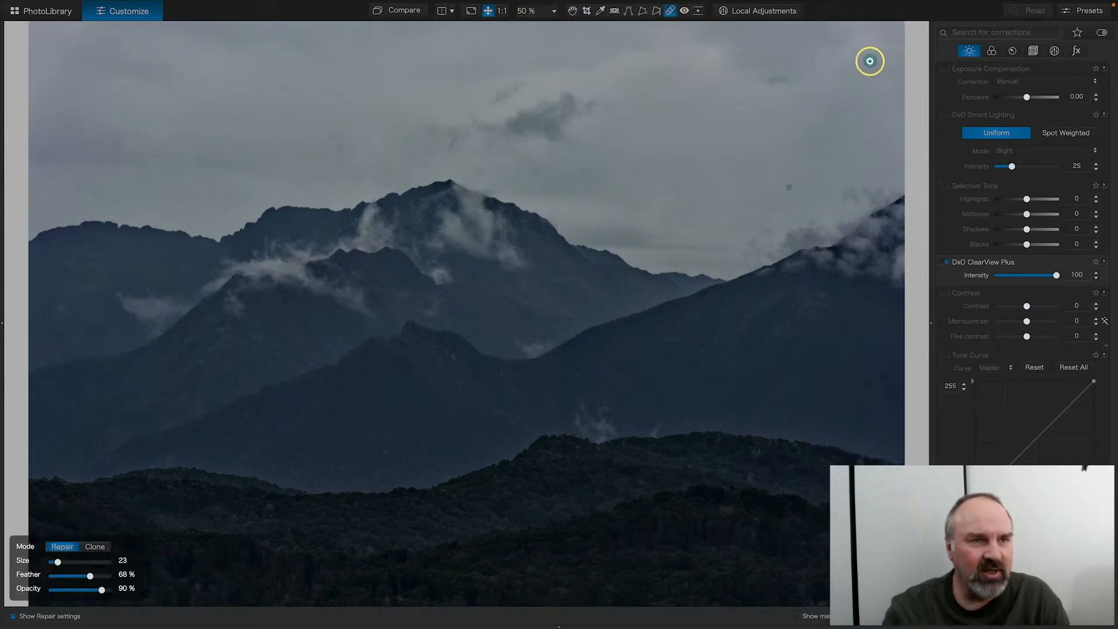
{"action": "left_click", "coordinate": [869, 61]}
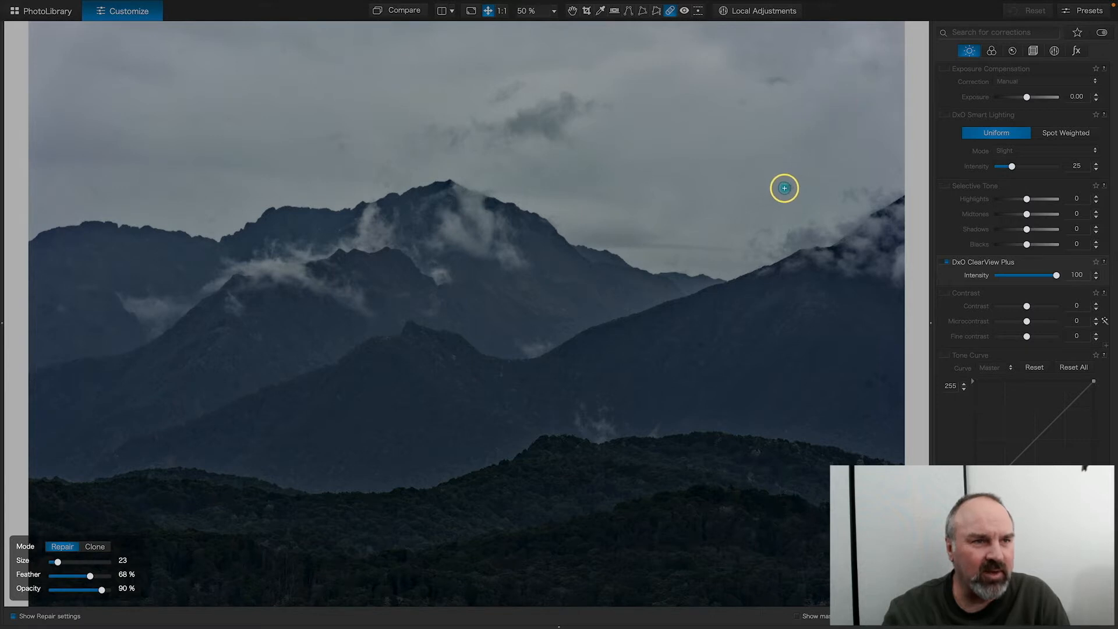
{"action": "left_click", "coordinate": [502, 12]}
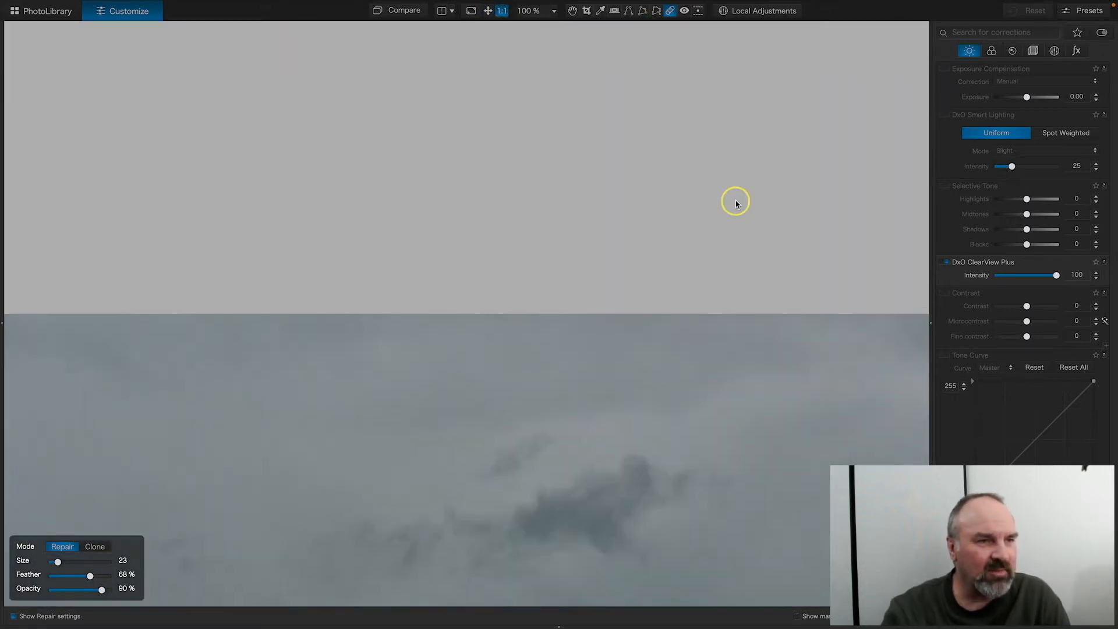
{"action": "scroll", "coordinate": [735, 201], "scroll_direction": "down", "scroll_amount": 4}
{"action": "scroll", "coordinate": [716, 201], "scroll_direction": "right", "scroll_amount": 5}
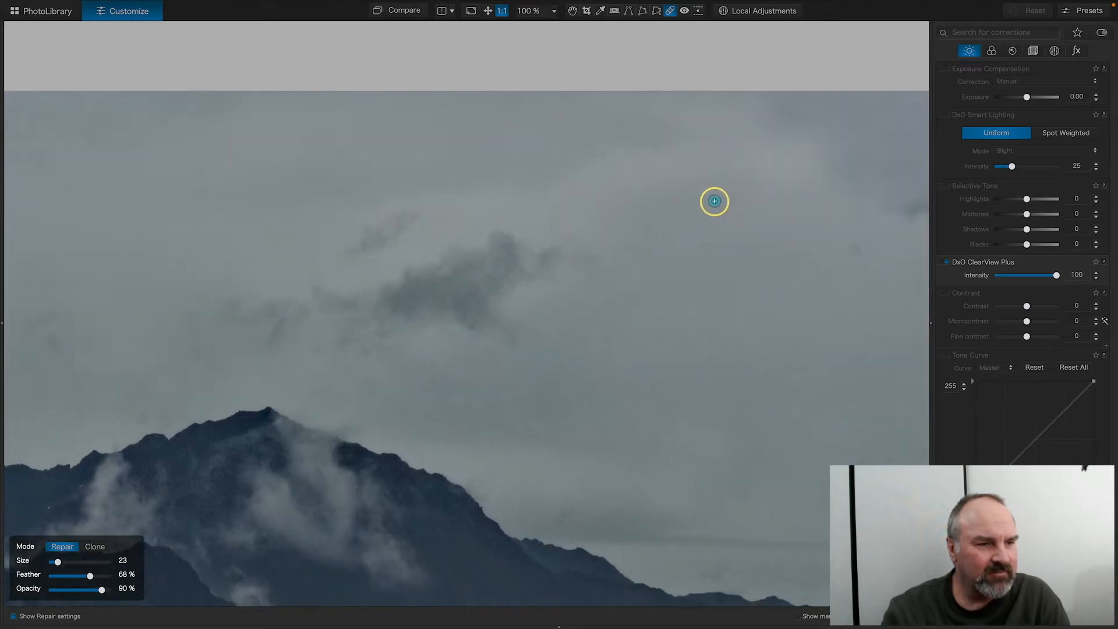
{"action": "scroll", "coordinate": [713, 201], "scroll_direction": "right", "scroll_amount": 2}
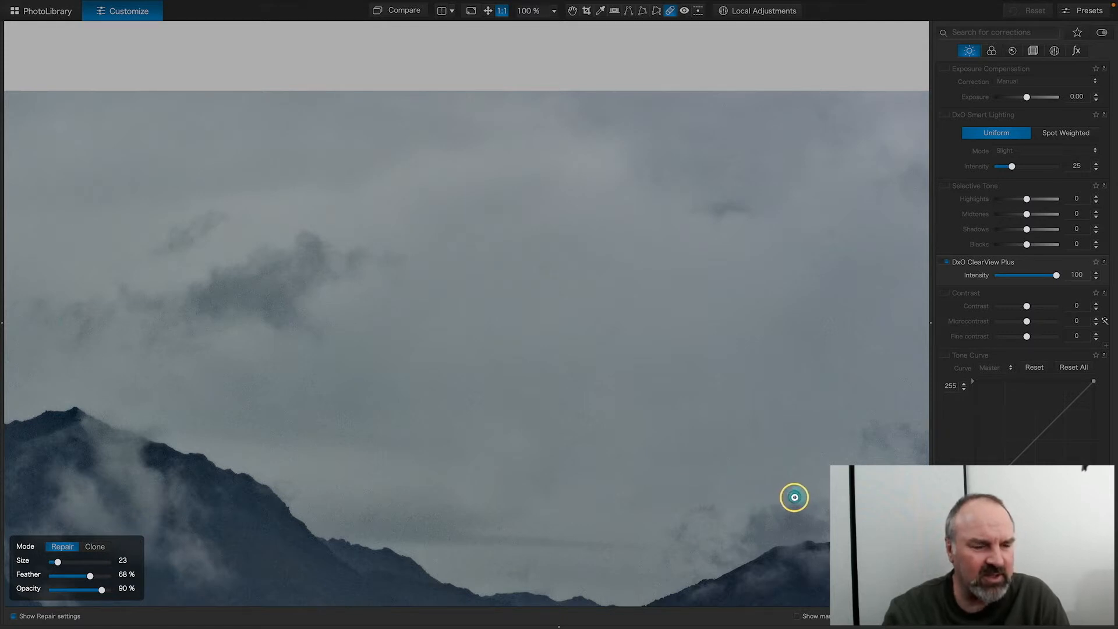
{"action": "scroll", "coordinate": [832, 452], "scroll_direction": "right", "scroll_amount": 5}
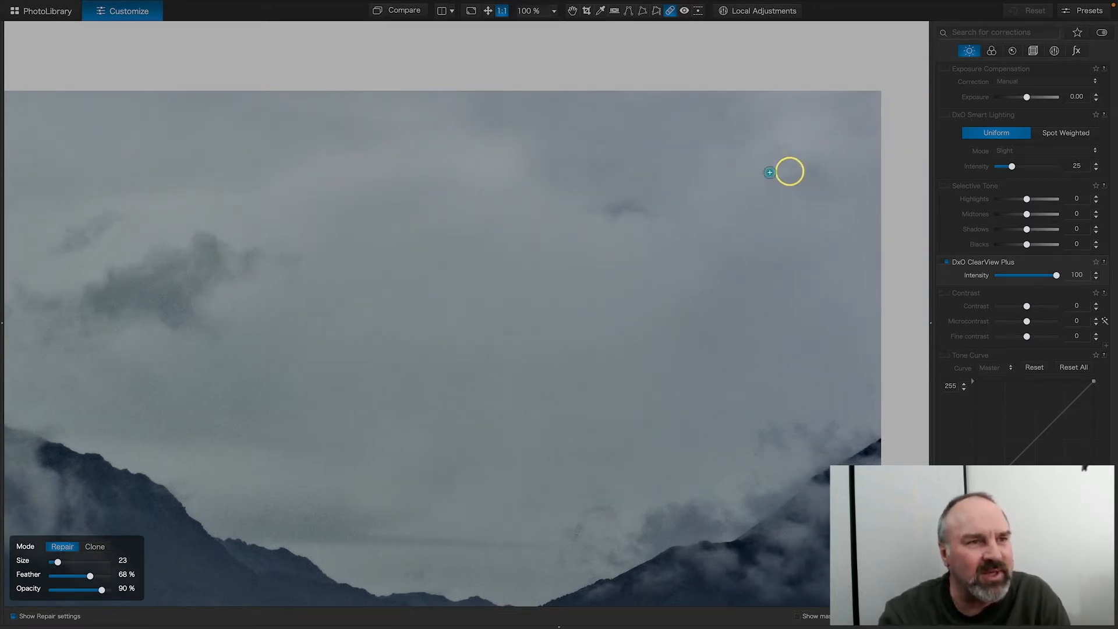
{"action": "left_click", "coordinate": [719, 116]}
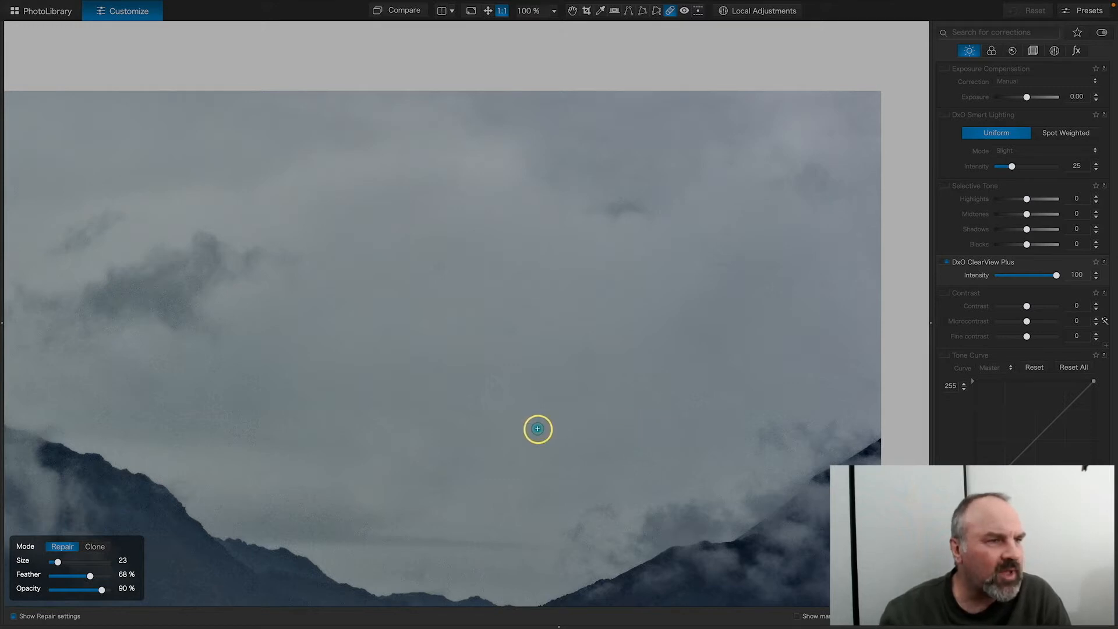
Step: Repair the dust spot on the dark slope of the right-hand mountain below the clouds
{"action": "scroll", "coordinate": [538, 429], "scroll_direction": "down", "scroll_amount": 5}
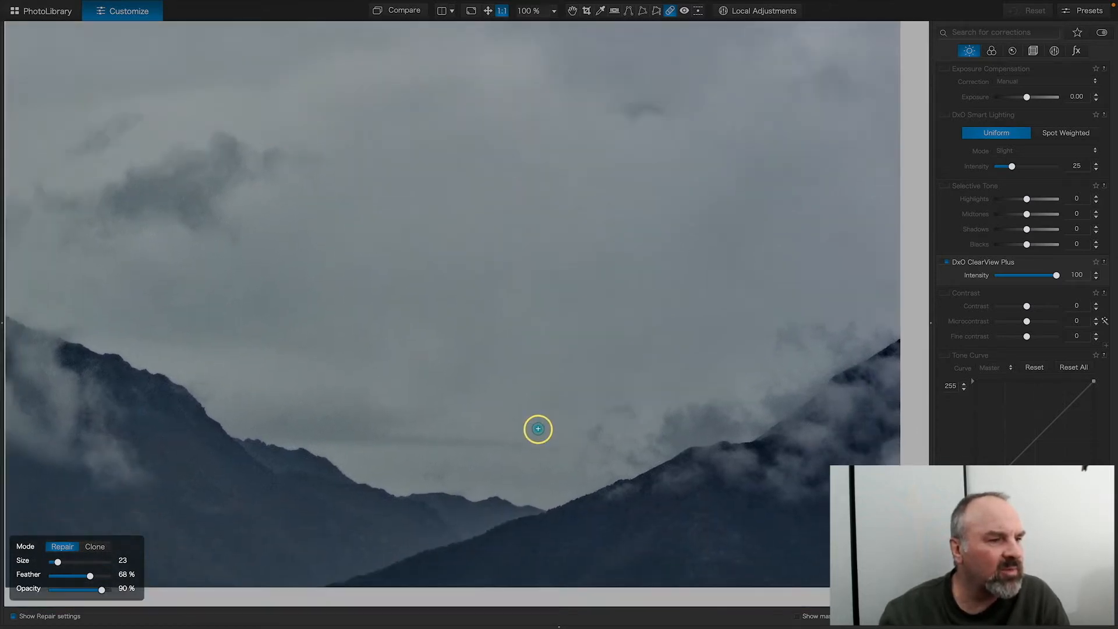
{"action": "scroll", "coordinate": [538, 429], "scroll_direction": "down", "scroll_amount": 8}
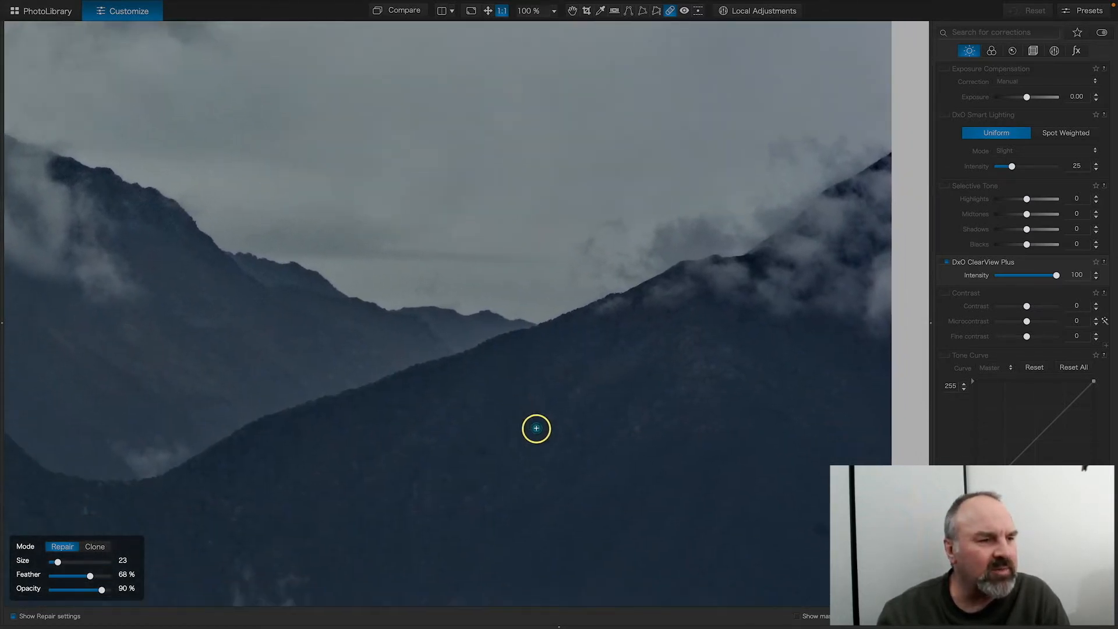
{"action": "scroll", "coordinate": [537, 428], "scroll_direction": "down", "scroll_amount": 2}
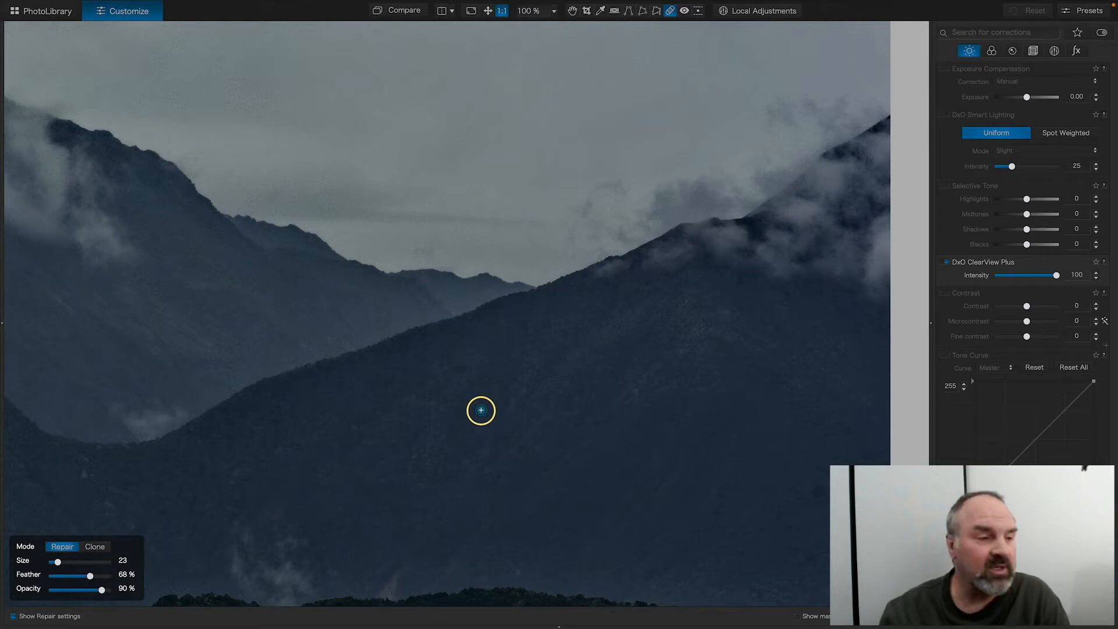
{"action": "left_click", "coordinate": [483, 415]}
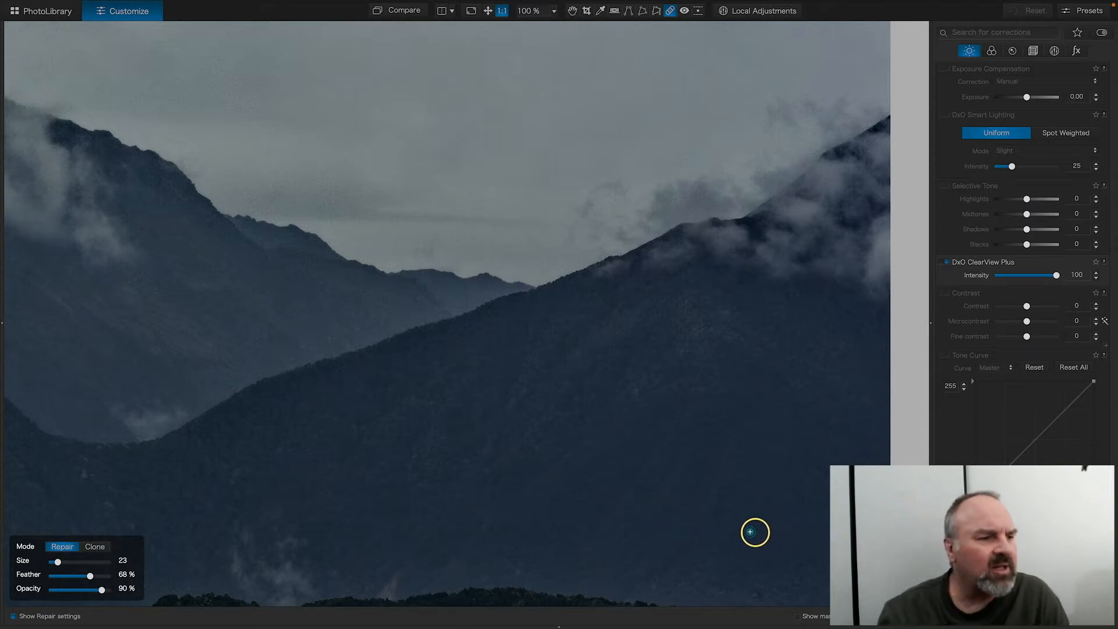
Step: Examine the remaining sky and mountain areas at 100% for further dust spots
{"action": "scroll", "coordinate": [732, 530], "scroll_direction": "down", "scroll_amount": 5}
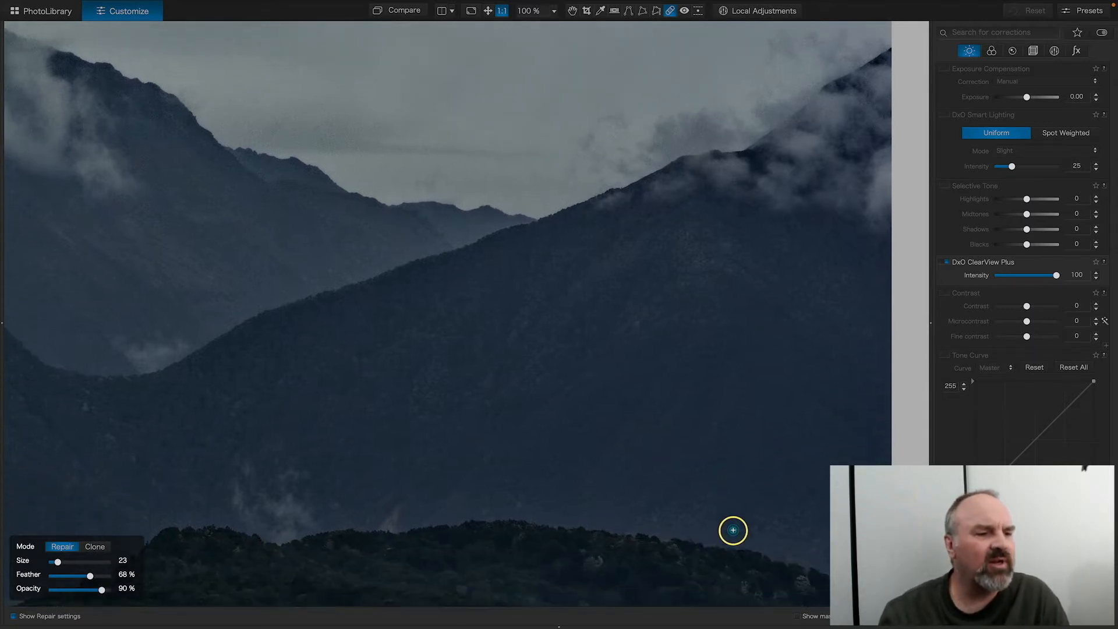
{"action": "scroll", "coordinate": [732, 529], "scroll_direction": "up", "scroll_amount": 12}
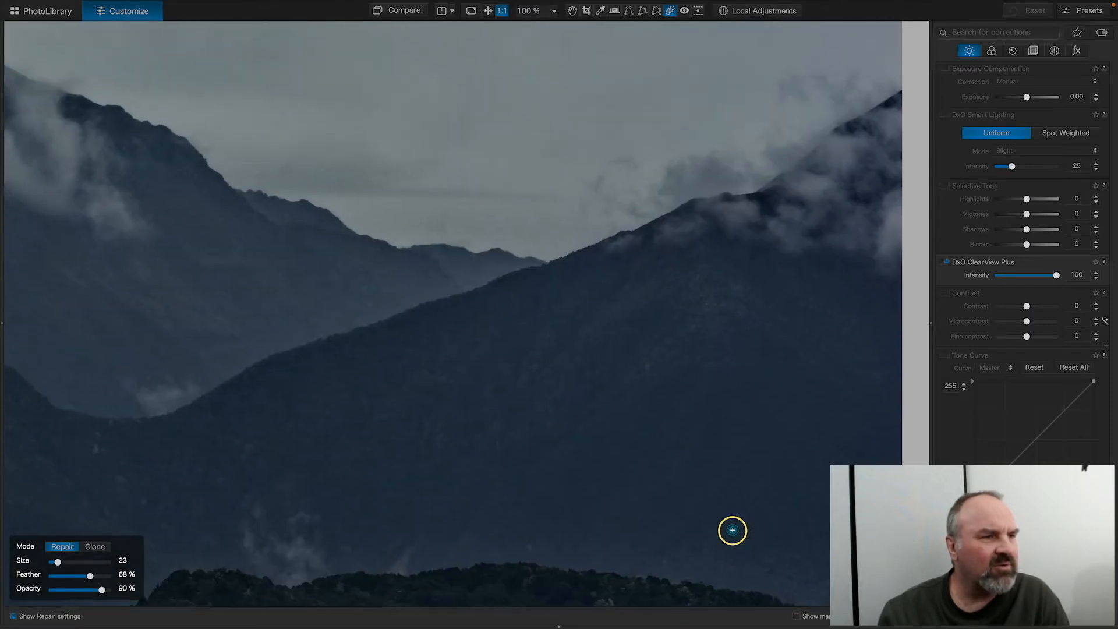
{"action": "scroll", "coordinate": [733, 529], "scroll_direction": "up", "scroll_amount": 2}
{"action": "scroll", "coordinate": [732, 529], "scroll_direction": "left", "scroll_amount": 2}
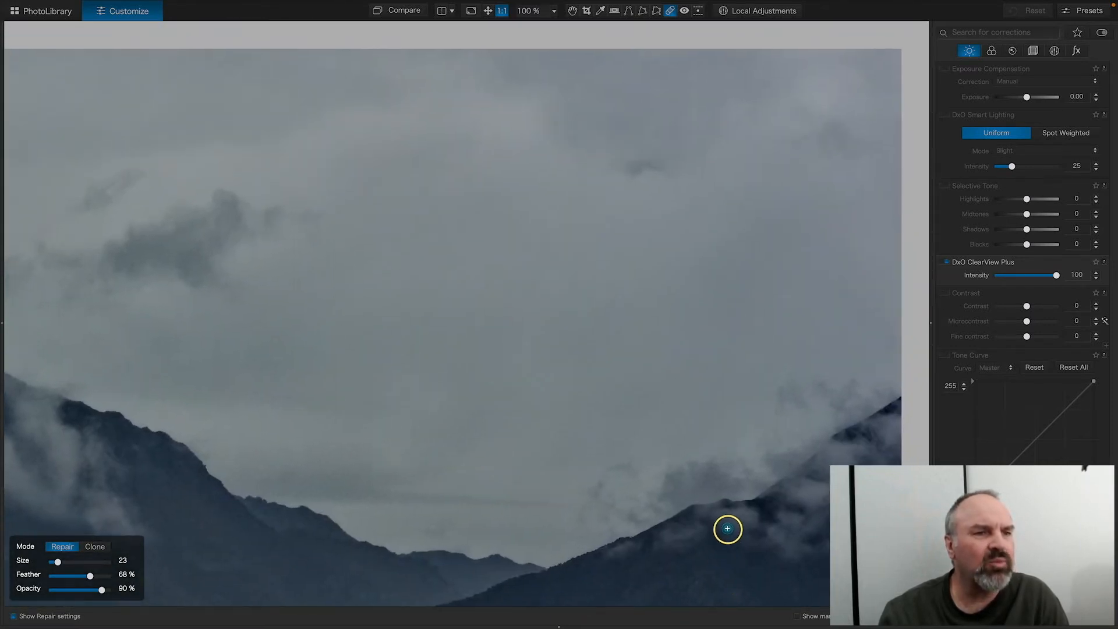
{"action": "scroll", "coordinate": [728, 527], "scroll_direction": "left", "scroll_amount": 5}
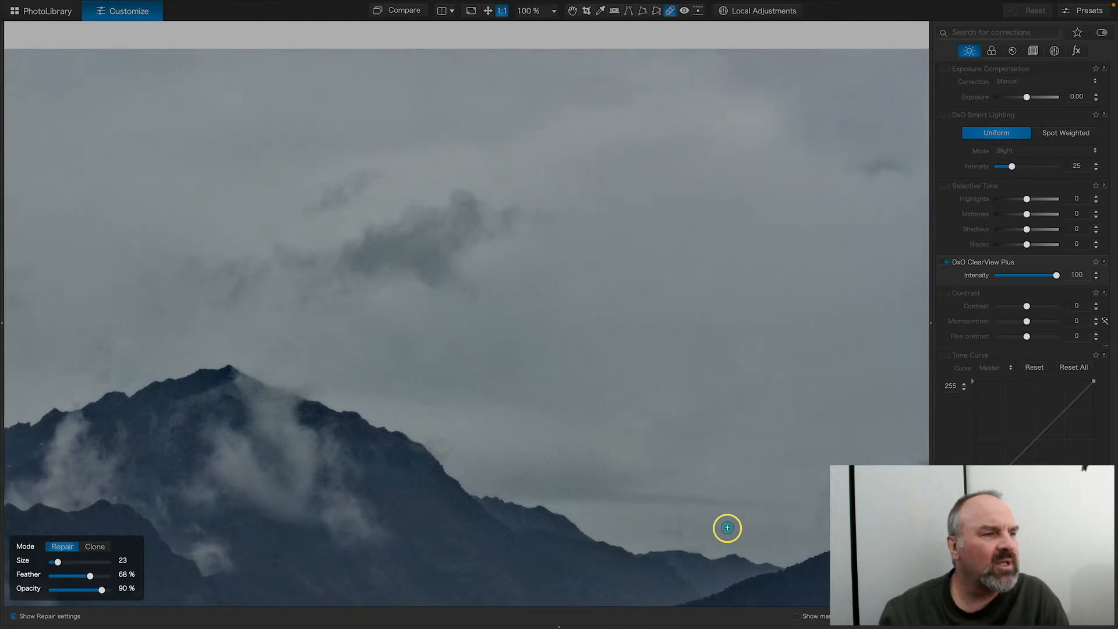
{"action": "scroll", "coordinate": [725, 527], "scroll_direction": "left", "scroll_amount": 6}
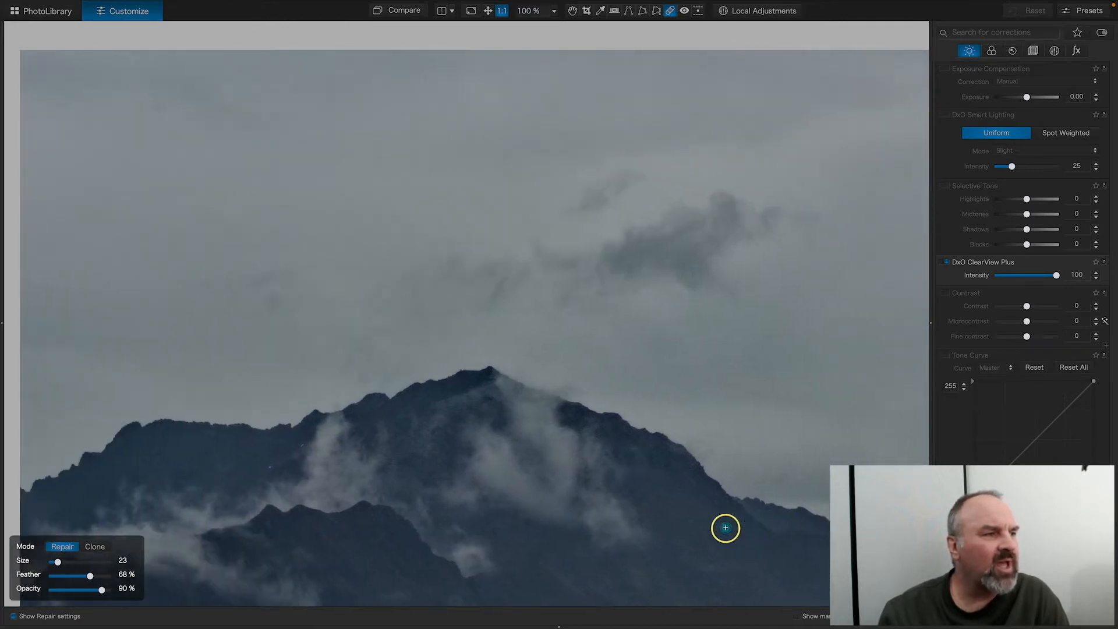
{"action": "scroll", "coordinate": [726, 528], "scroll_direction": "left", "scroll_amount": 3}
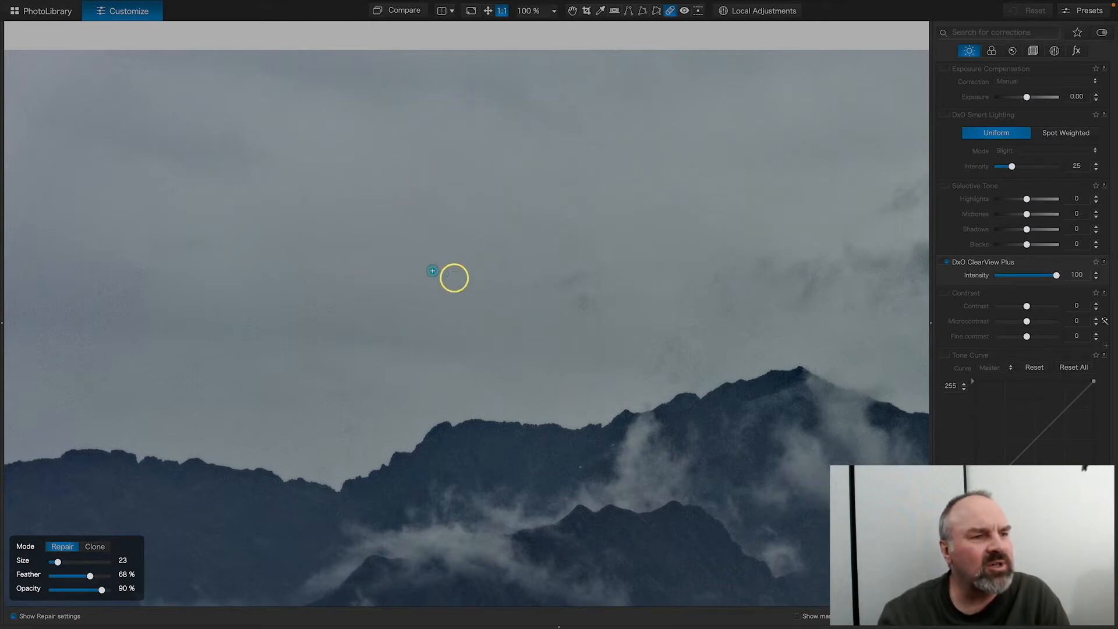
{"action": "scroll", "coordinate": [415, 268], "scroll_direction": "left", "scroll_amount": 2}
{"action": "scroll", "coordinate": [415, 267], "scroll_direction": "left", "scroll_amount": 2}
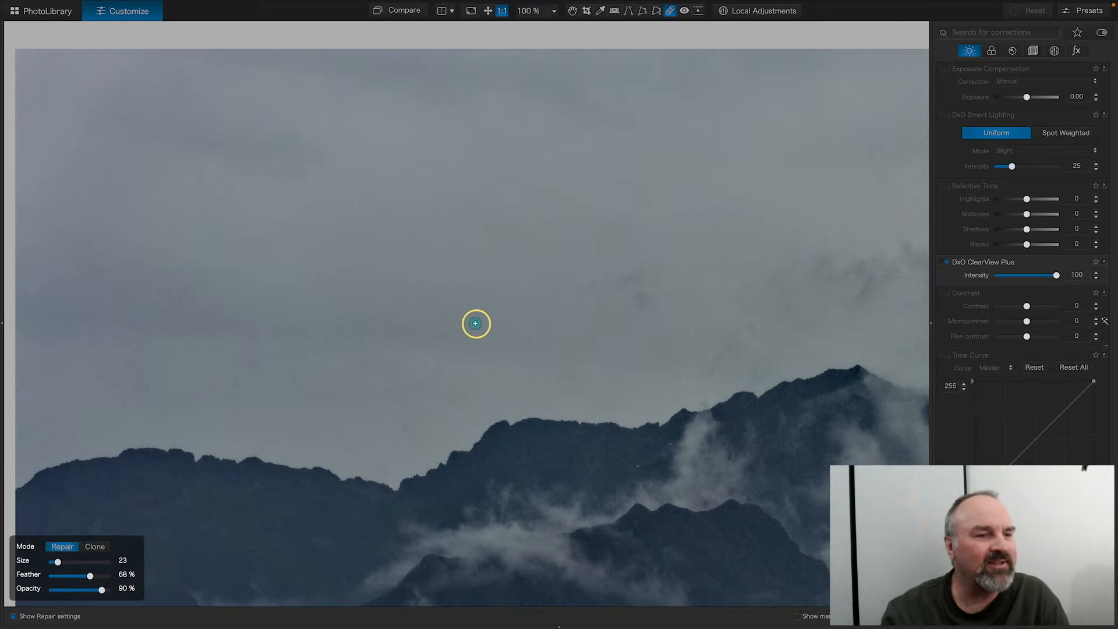
{"action": "scroll", "coordinate": [436, 315], "scroll_direction": "left", "scroll_amount": 5}
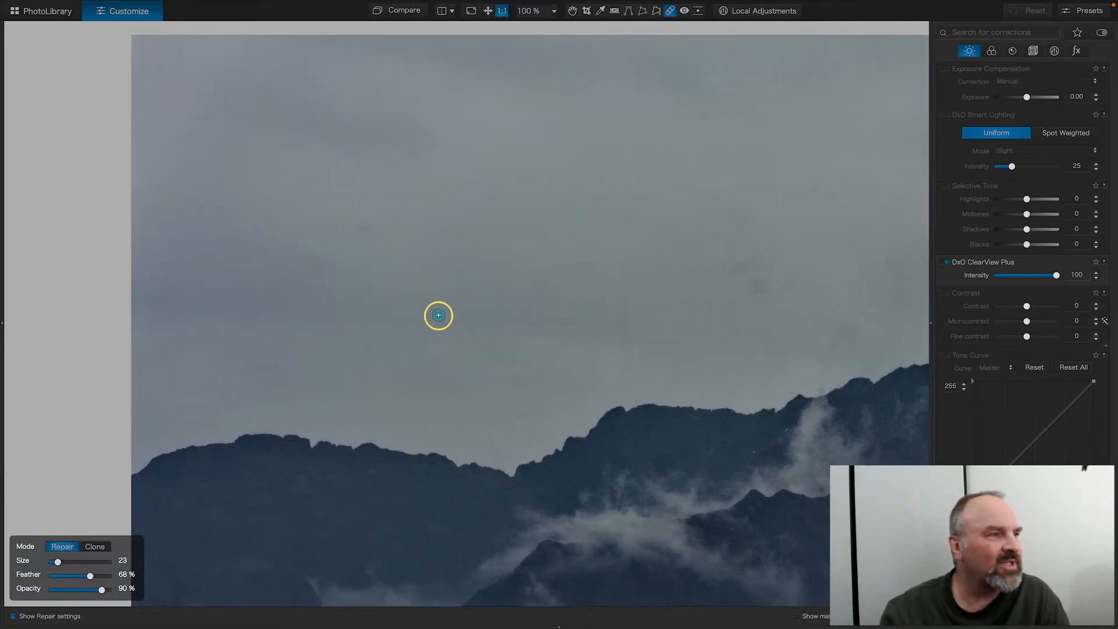
{"action": "scroll", "coordinate": [438, 315], "scroll_direction": "up", "scroll_amount": 2}
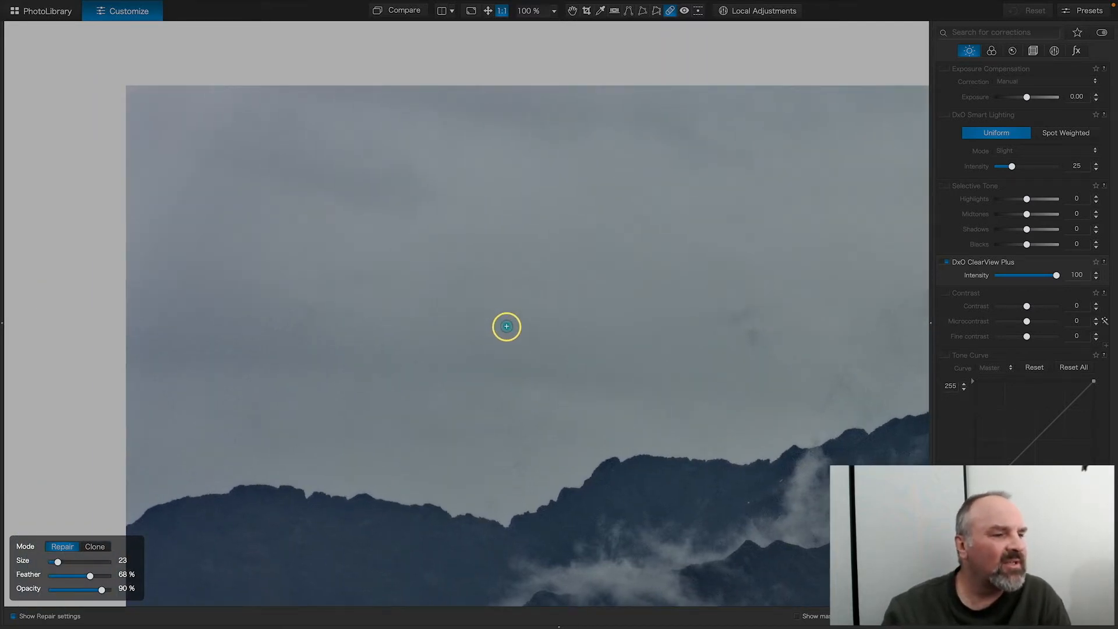
{"action": "scroll", "coordinate": [504, 325], "scroll_direction": "down", "scroll_amount": 10}
{"action": "scroll", "coordinate": [507, 326], "scroll_direction": "right", "scroll_amount": 10}
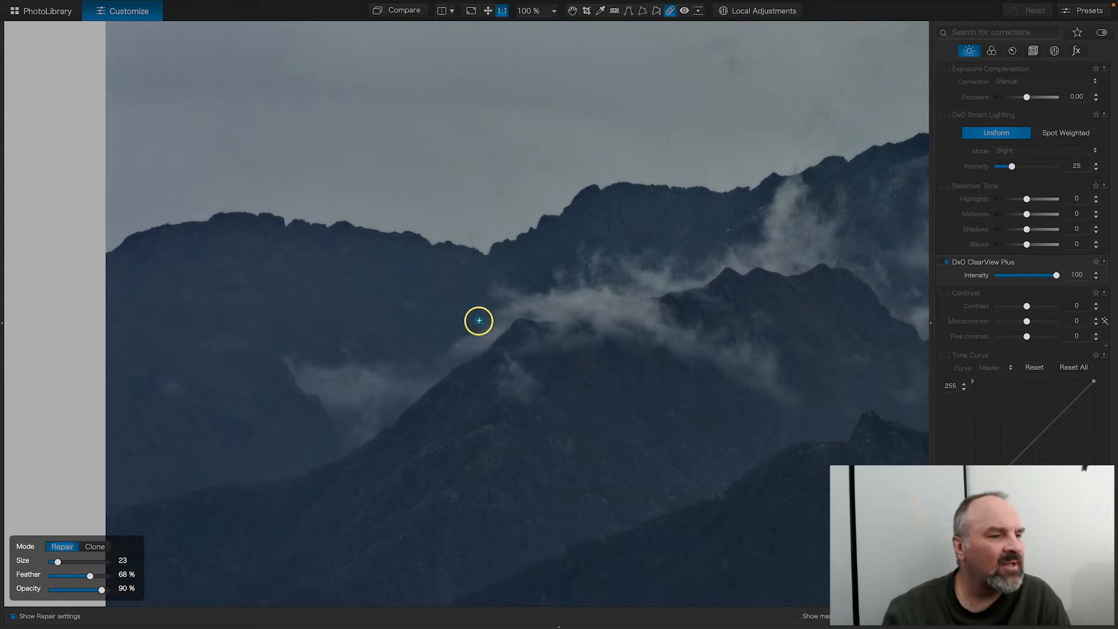
{"action": "scroll", "coordinate": [487, 324], "scroll_direction": "up", "scroll_amount": 5}
{"action": "scroll", "coordinate": [486, 323], "scroll_direction": "right", "scroll_amount": 4}
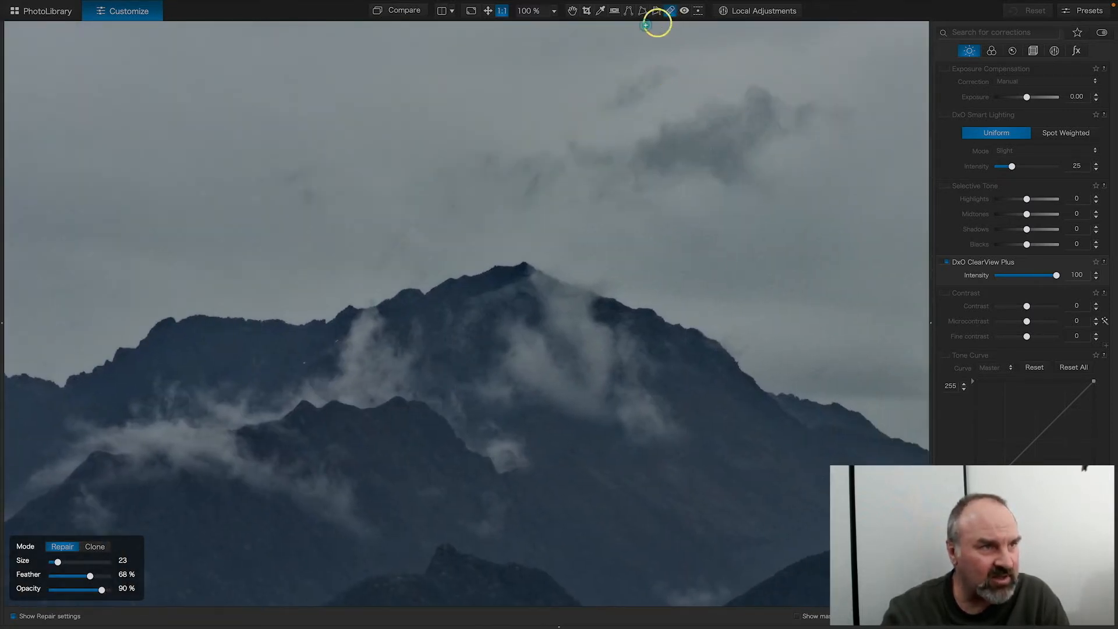
Step: Leave the Repair tool, fit the whole photo in view and set the DxO ClearView Plus intensity to 25
{"action": "left_click", "coordinate": [573, 12]}
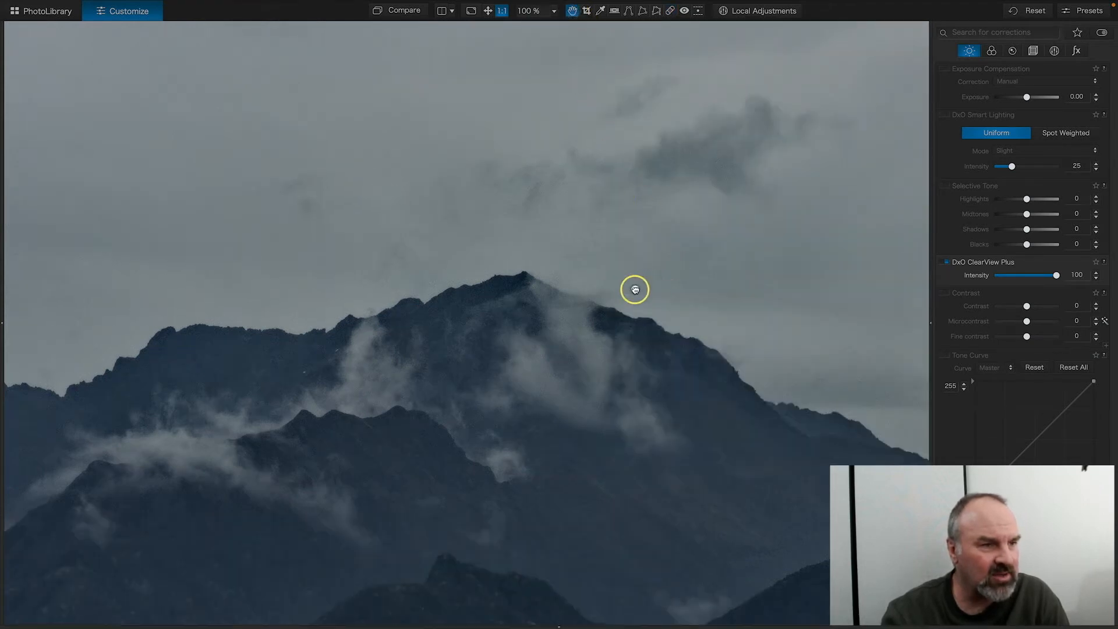
{"action": "scroll", "coordinate": [646, 326], "scroll_direction": "down", "scroll_amount": 5}
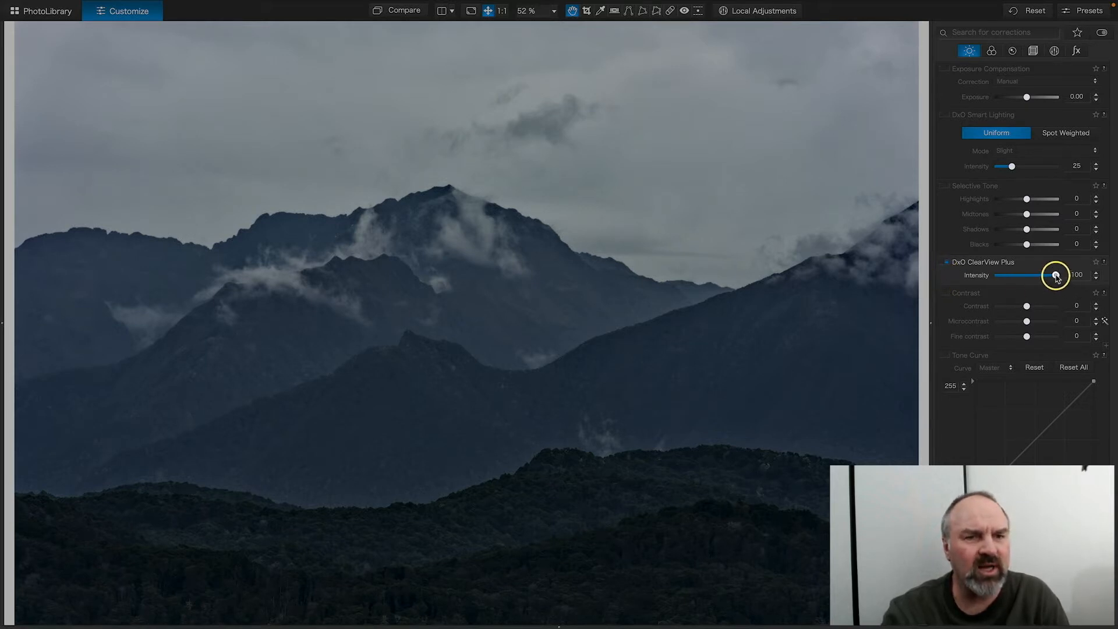
{"action": "left_click_drag", "start_coordinate": [1056, 276], "coordinate": [1011, 277]}
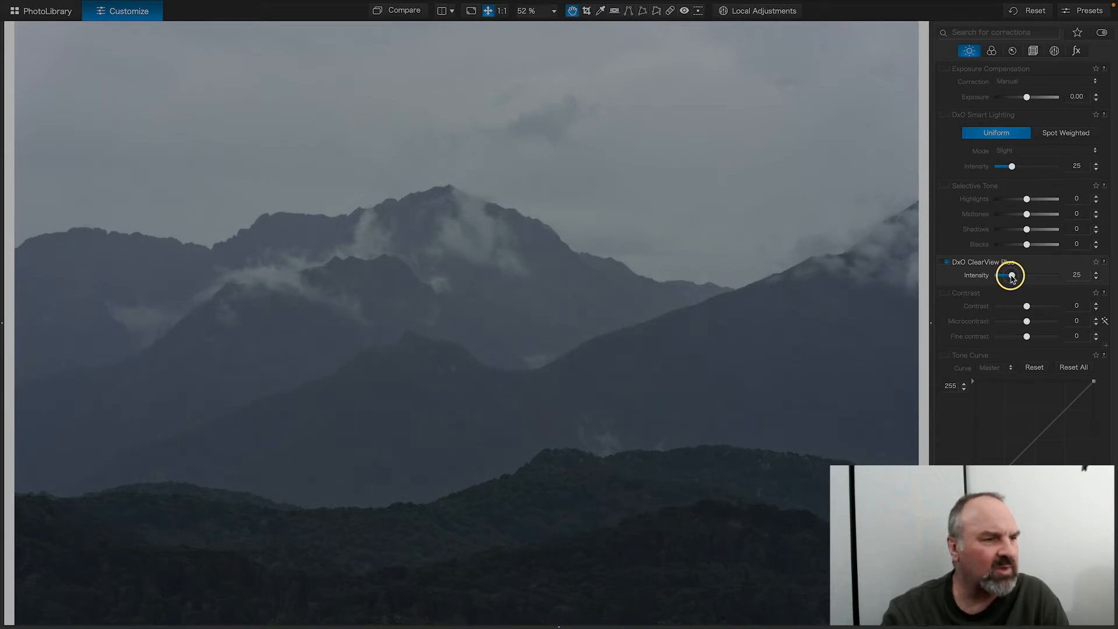
Step: Enable DxO Smart Lighting in Spot Weighted mode and mark a rectangular priority area over the central mountains and the top of the forested ridge
{"action": "left_click", "coordinate": [946, 115]}
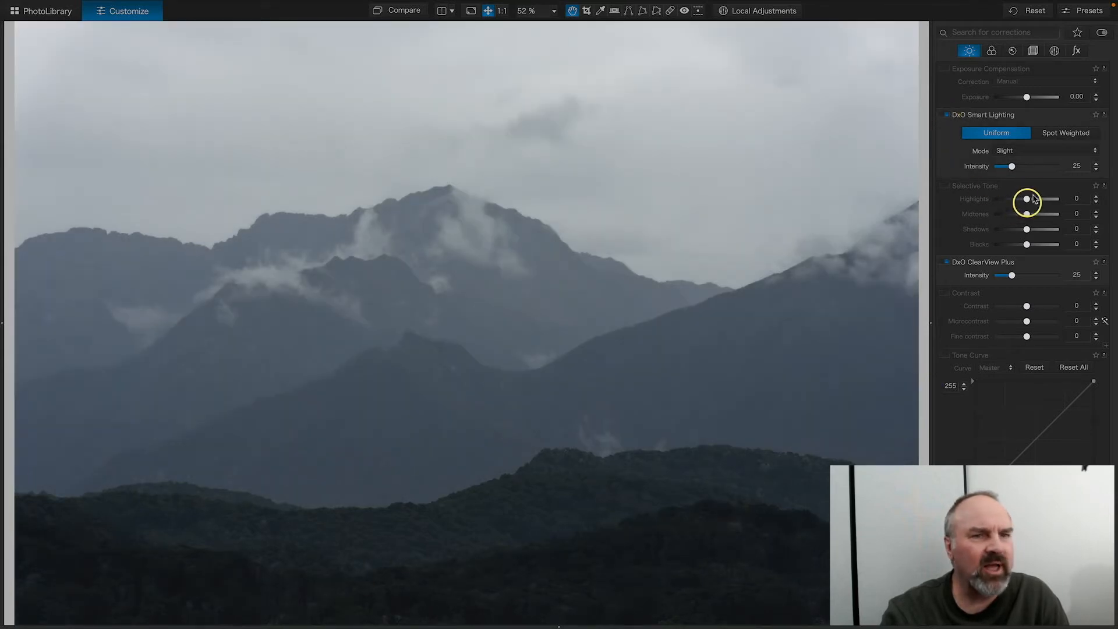
{"action": "left_click", "coordinate": [1055, 132]}
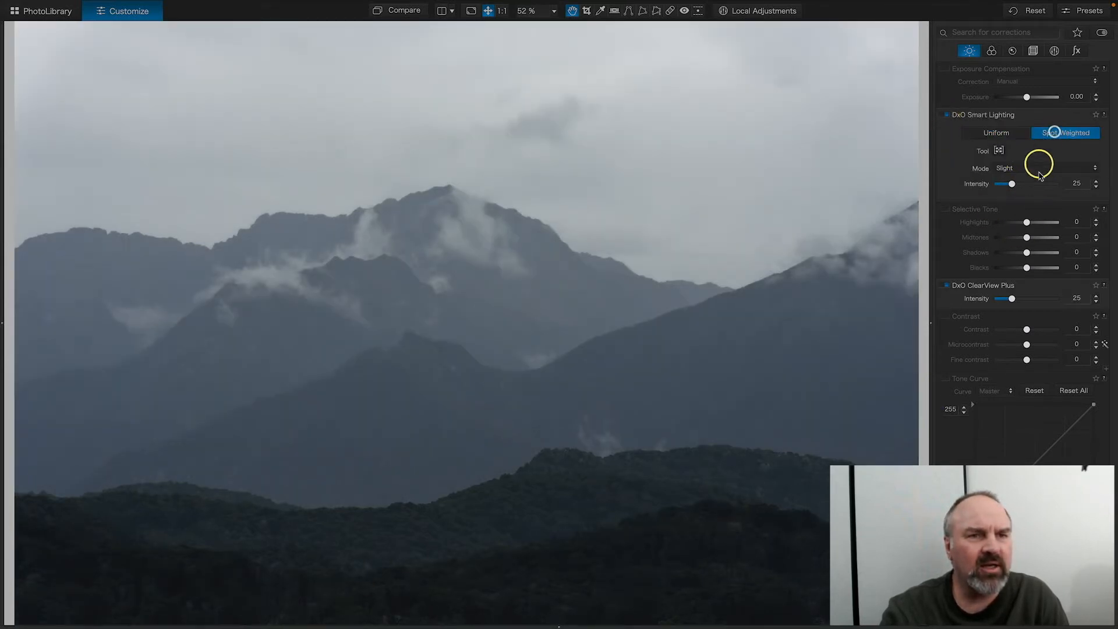
{"action": "left_click", "coordinate": [998, 150]}
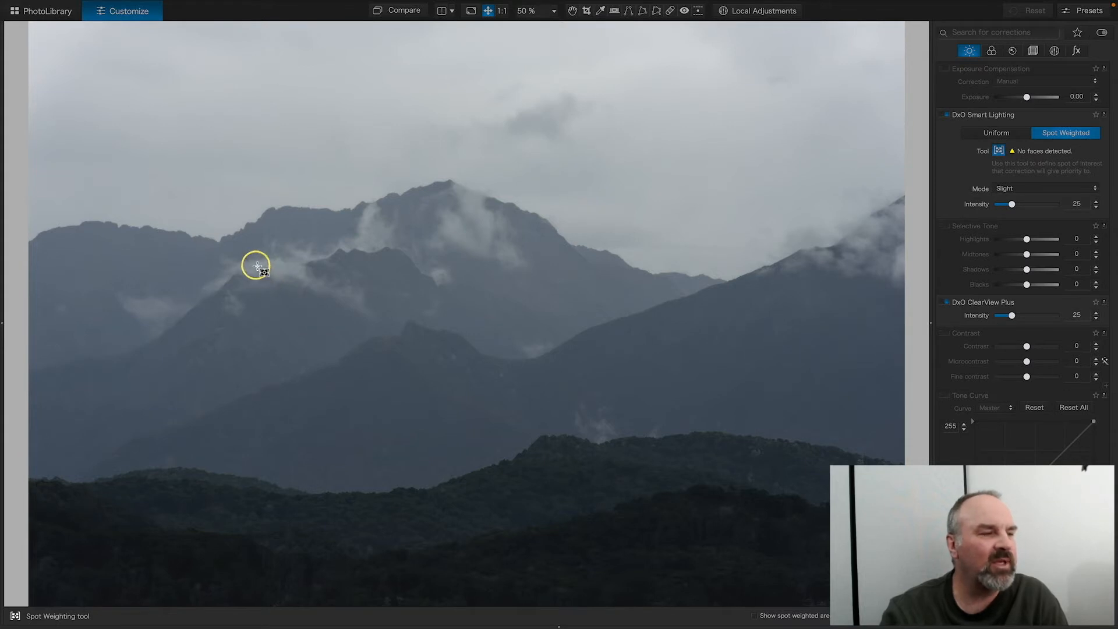
{"action": "left_click_drag", "start_coordinate": [257, 265], "coordinate": [626, 513]}
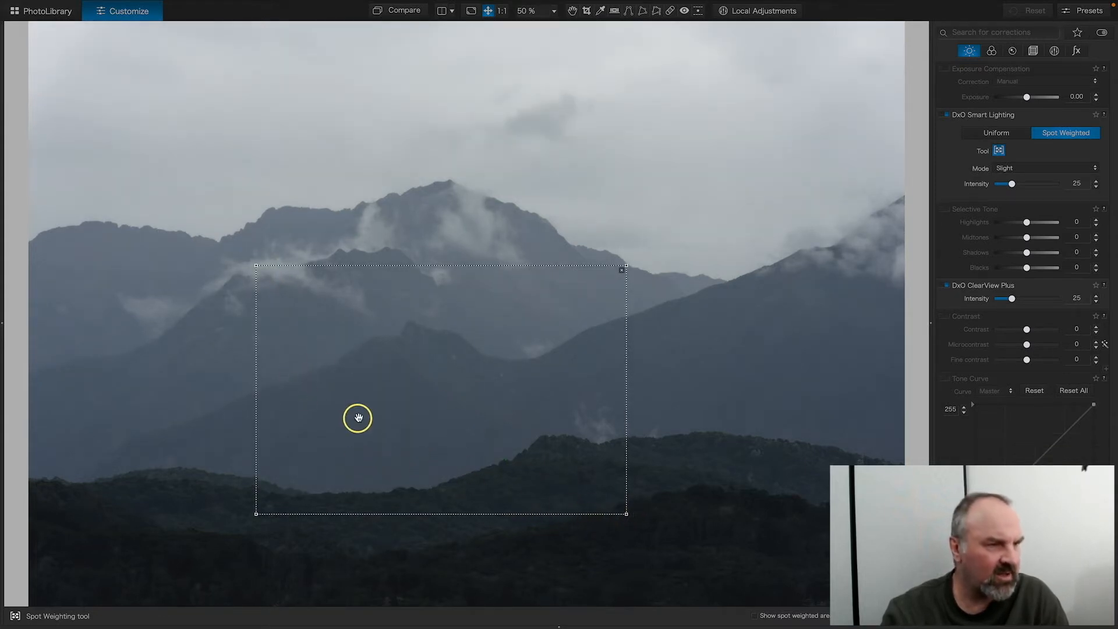
Step: Compare the photo with and without the DxO Smart Lighting correction, leaving it enabled
{"action": "left_click", "coordinate": [944, 114]}
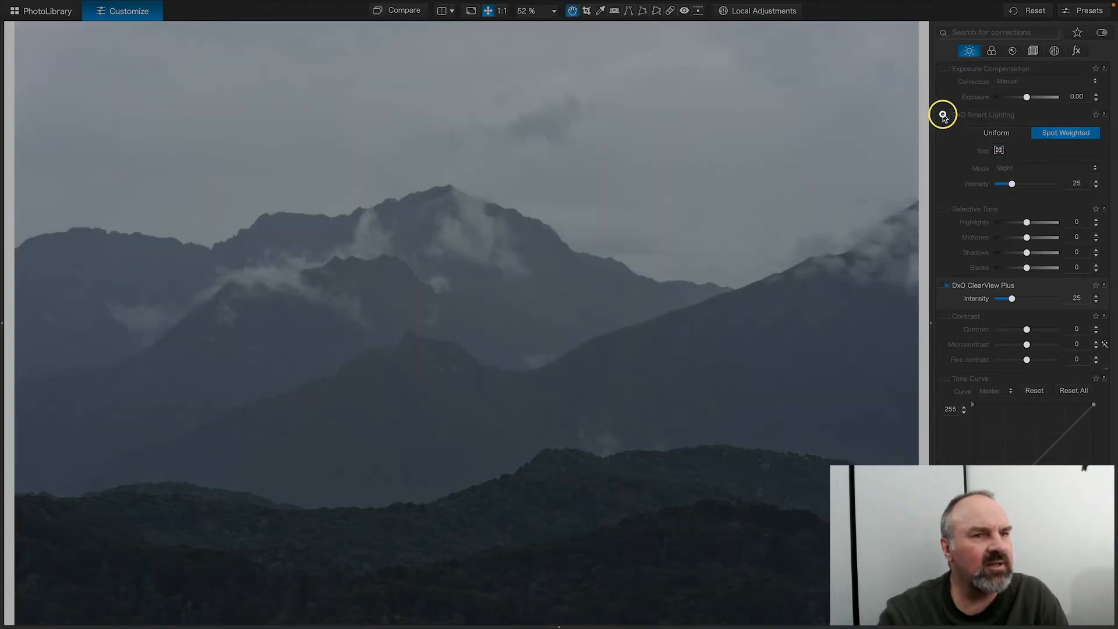
{"action": "left_click", "coordinate": [943, 116]}
{"action": "left_click", "coordinate": [943, 115]}
{"action": "left_click", "coordinate": [944, 116]}
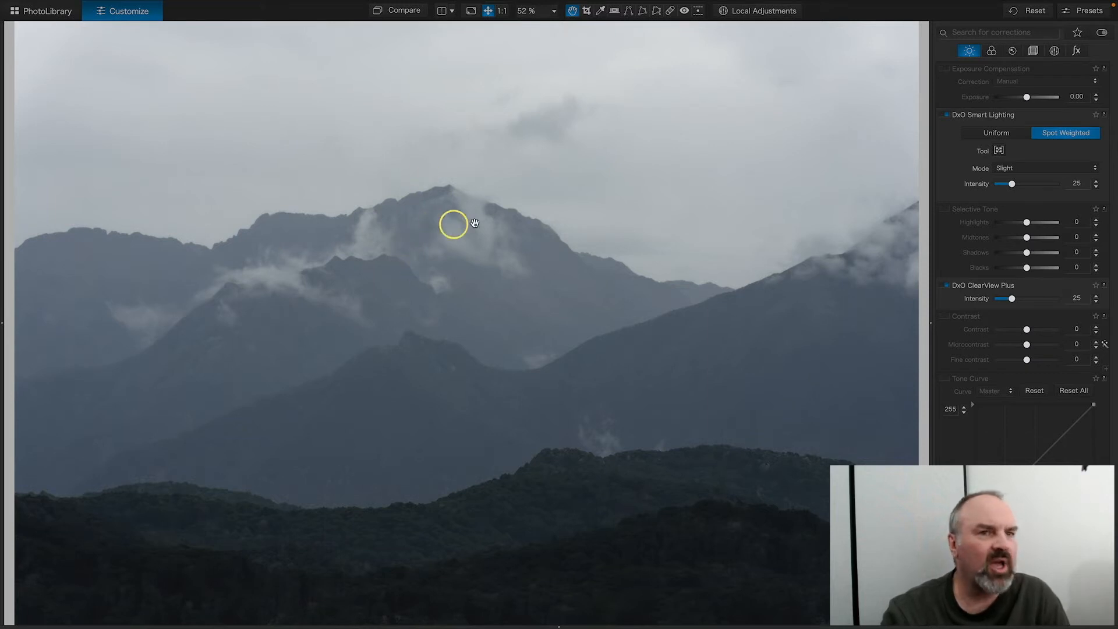
Step: Add a graduated filter local adjustment running from the top of the sky down to the crest of the forested ridge
{"action": "left_click", "coordinate": [760, 12]}
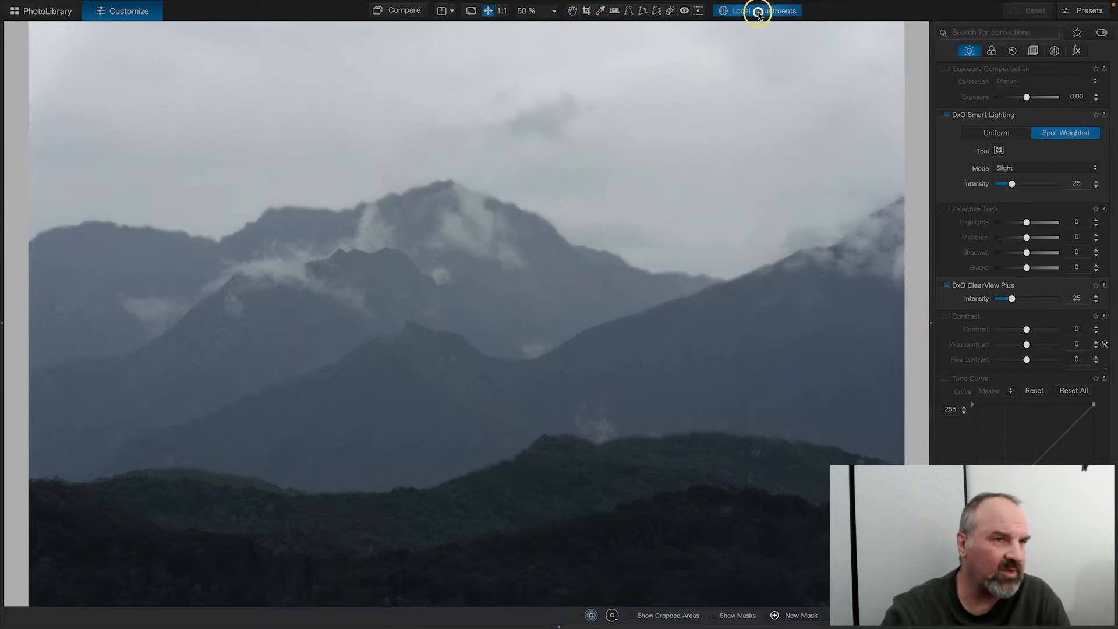
{"action": "right_click", "coordinate": [449, 230]}
{"action": "left_click", "coordinate": [483, 219]}
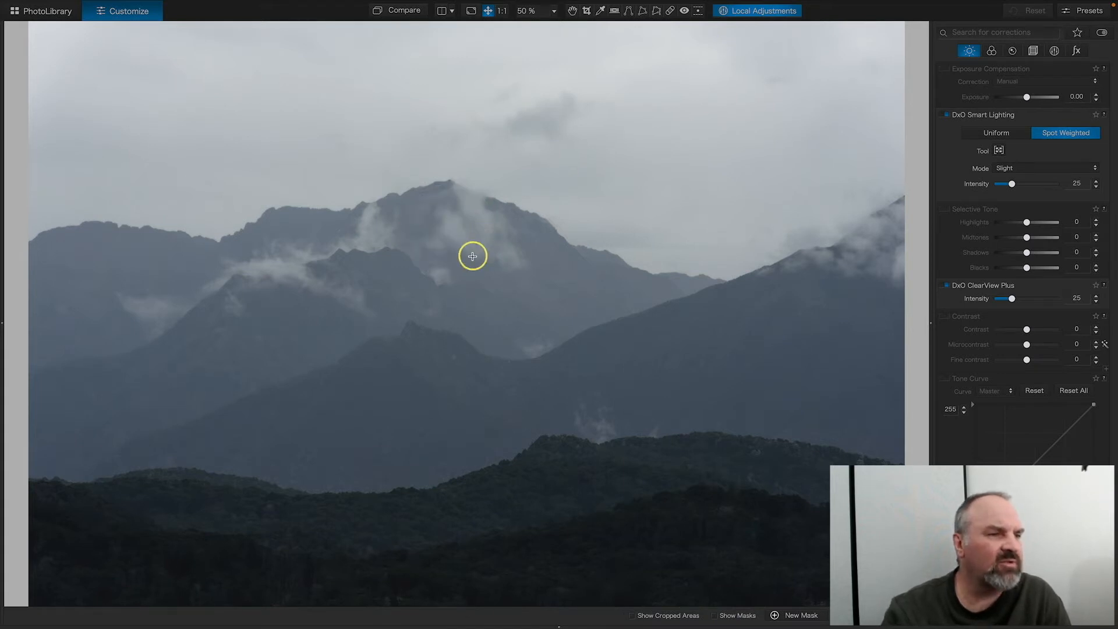
{"action": "left_click_drag", "start_coordinate": [445, 364], "coordinate": [442, 488]}
{"action": "left_click_drag", "start_coordinate": [442, 361], "coordinate": [456, 23]}
{"action": "left_click_drag", "start_coordinate": [449, 155], "coordinate": [451, 445]}
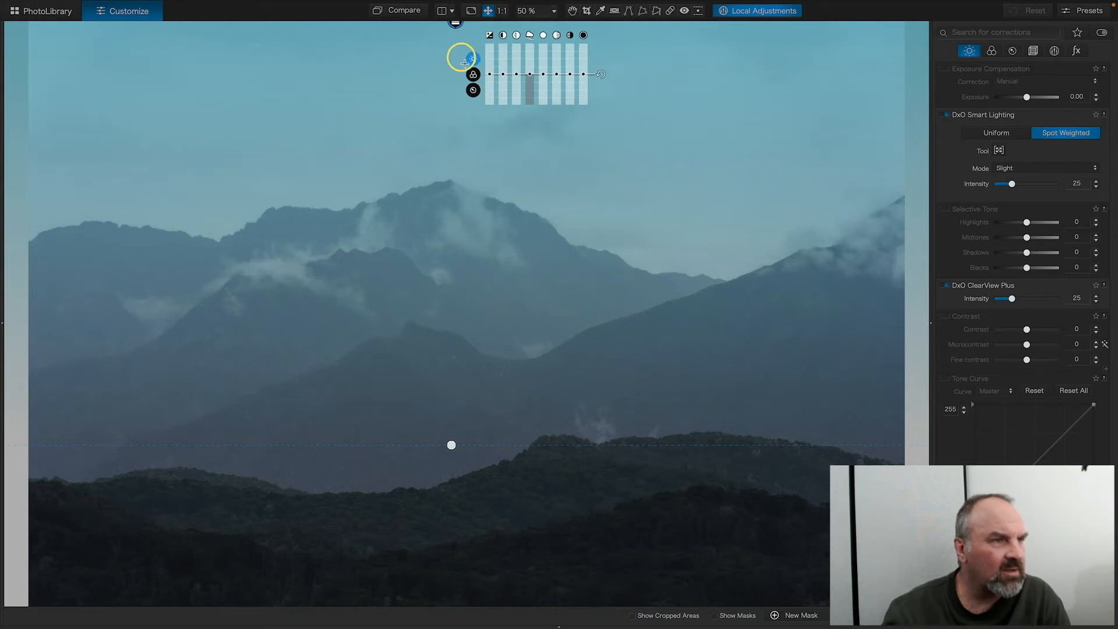
Step: Lower the graduated filter's exposure to darken the sky, and compare the corrected photo with the original
{"action": "left_click_drag", "start_coordinate": [490, 83], "coordinate": [490, 85]}
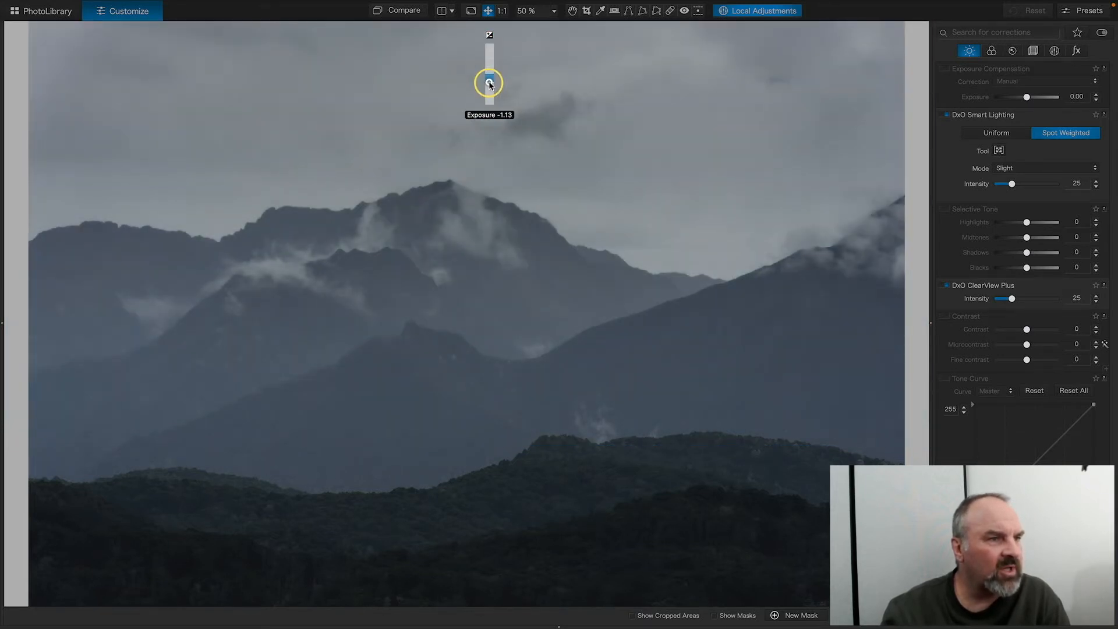
{"action": "left_click_drag", "start_coordinate": [490, 84], "coordinate": [488, 81]}
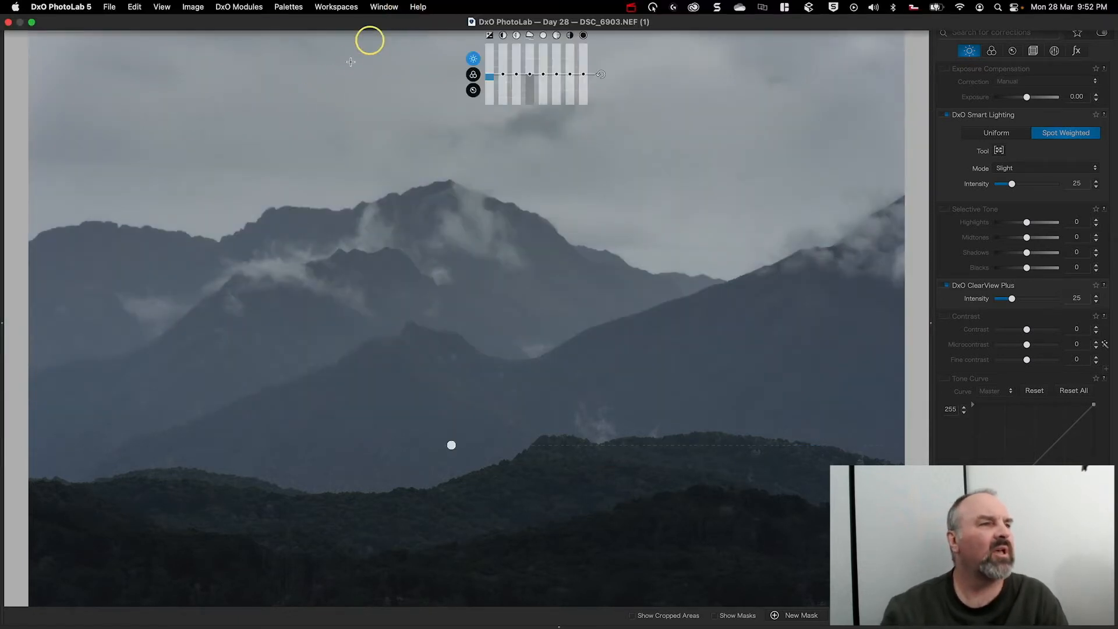
{"action": "left_click", "coordinate": [393, 12]}
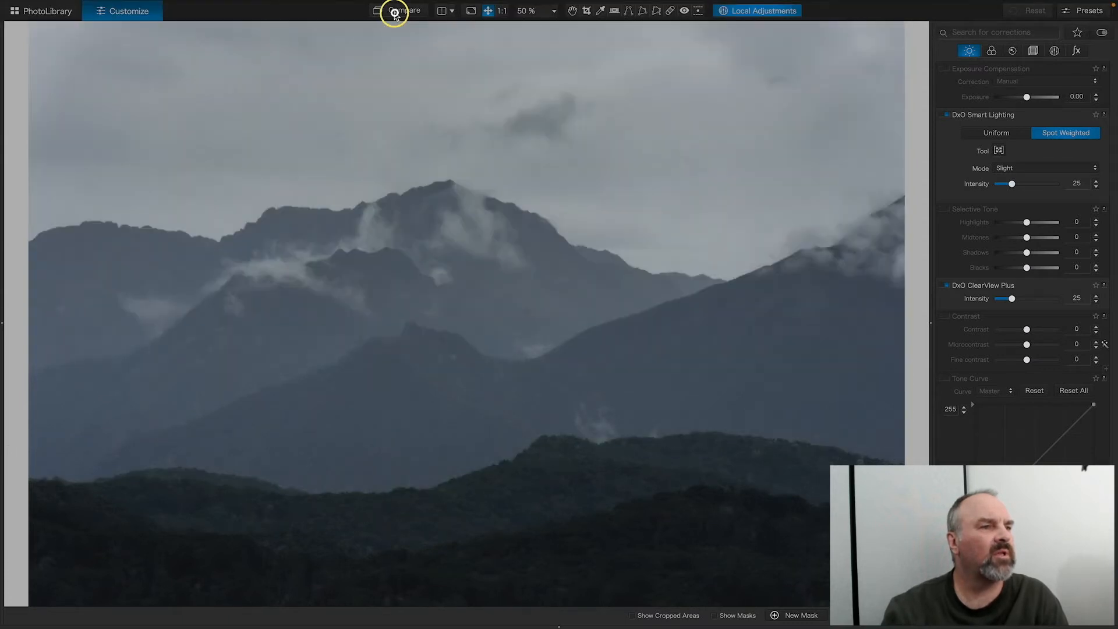
{"action": "left_click", "coordinate": [394, 13]}
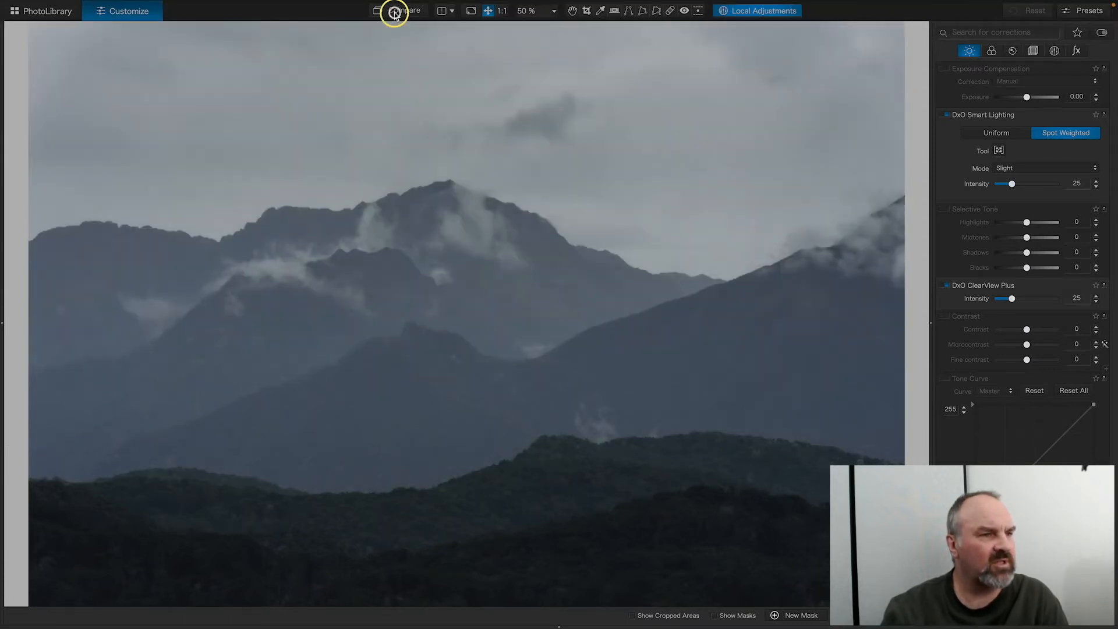
{"action": "left_click", "coordinate": [395, 13]}
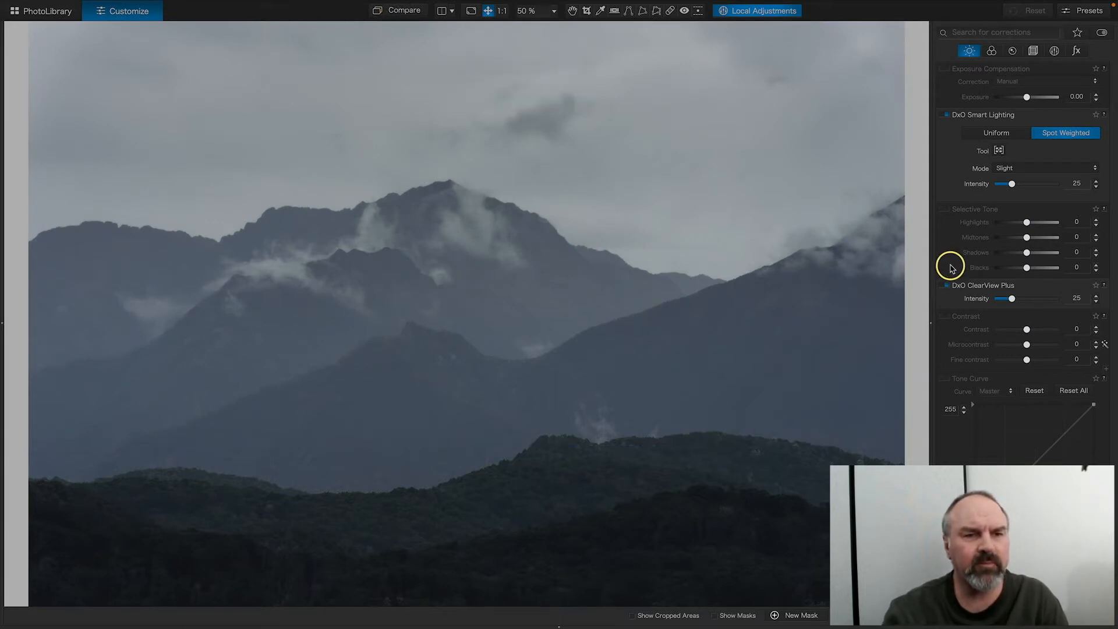
Step: Enable the Contrast correction and set Fine contrast to 10 and Contrast to 5
{"action": "left_click", "coordinate": [946, 317]}
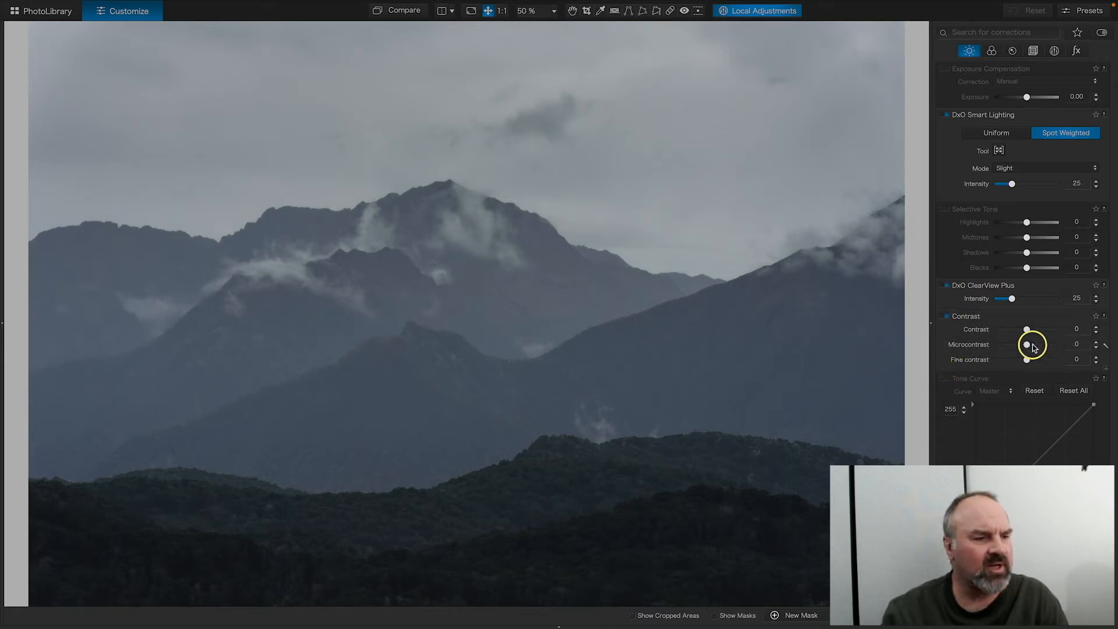
{"action": "mouse_move", "coordinate": [776, 494]}
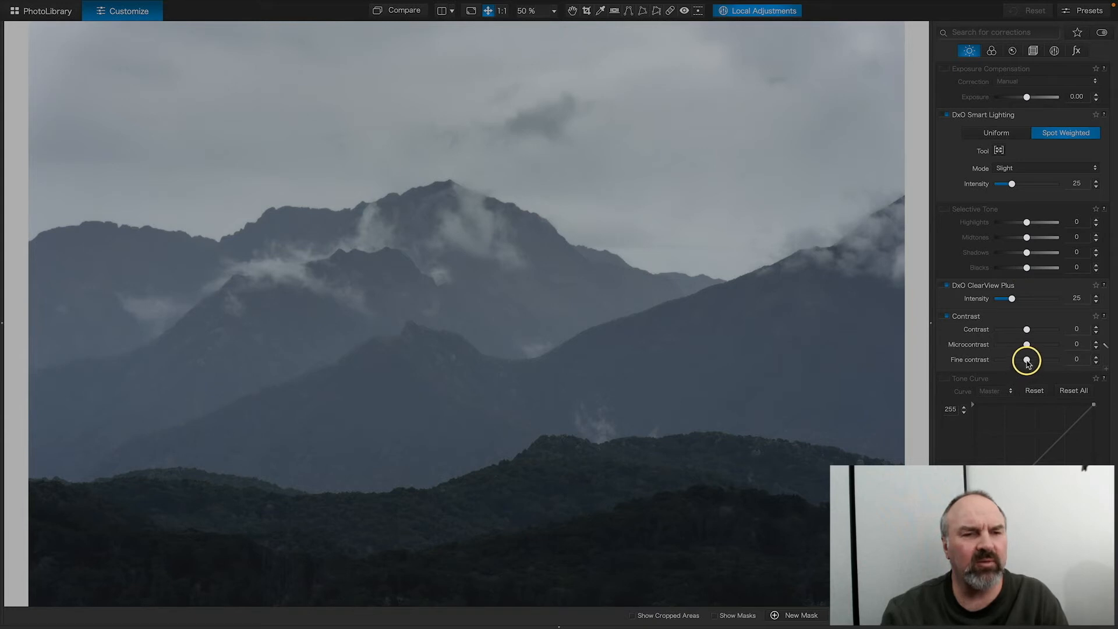
{"action": "left_click_drag", "start_coordinate": [1028, 362], "coordinate": [1029, 362]}
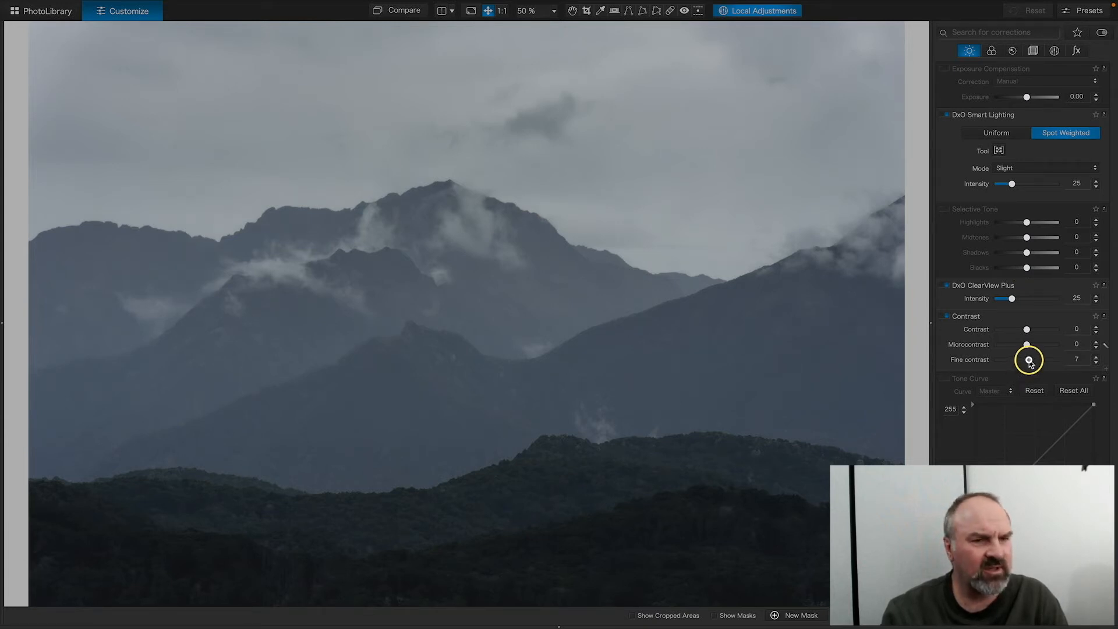
{"action": "left_click_drag", "start_coordinate": [1029, 362], "coordinate": [1030, 363]}
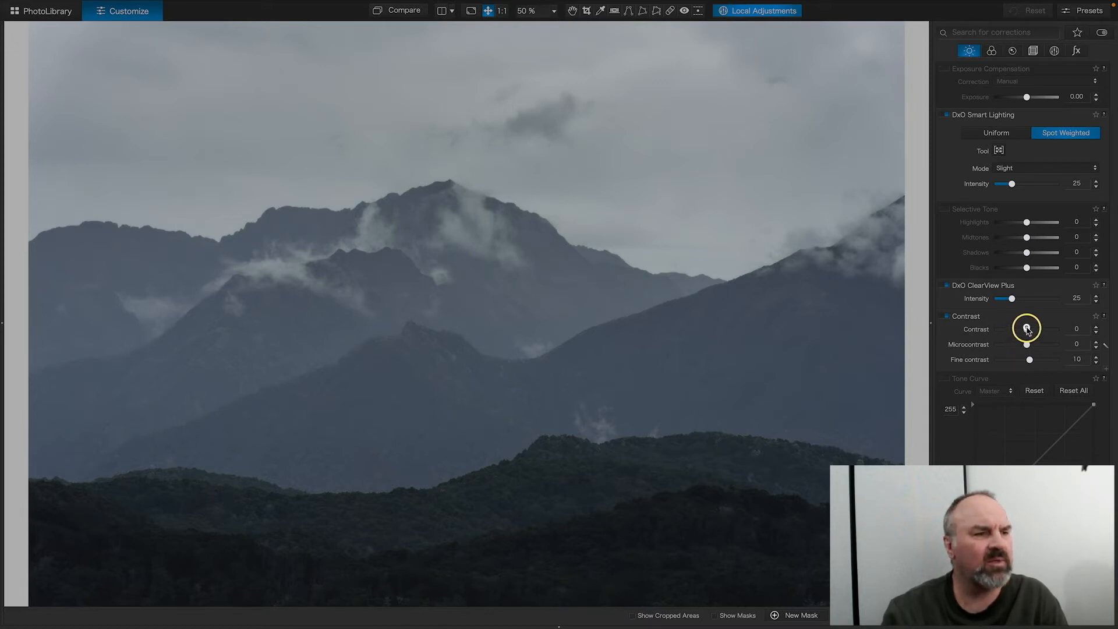
{"action": "left_click_drag", "start_coordinate": [1027, 330], "coordinate": [1029, 329]}
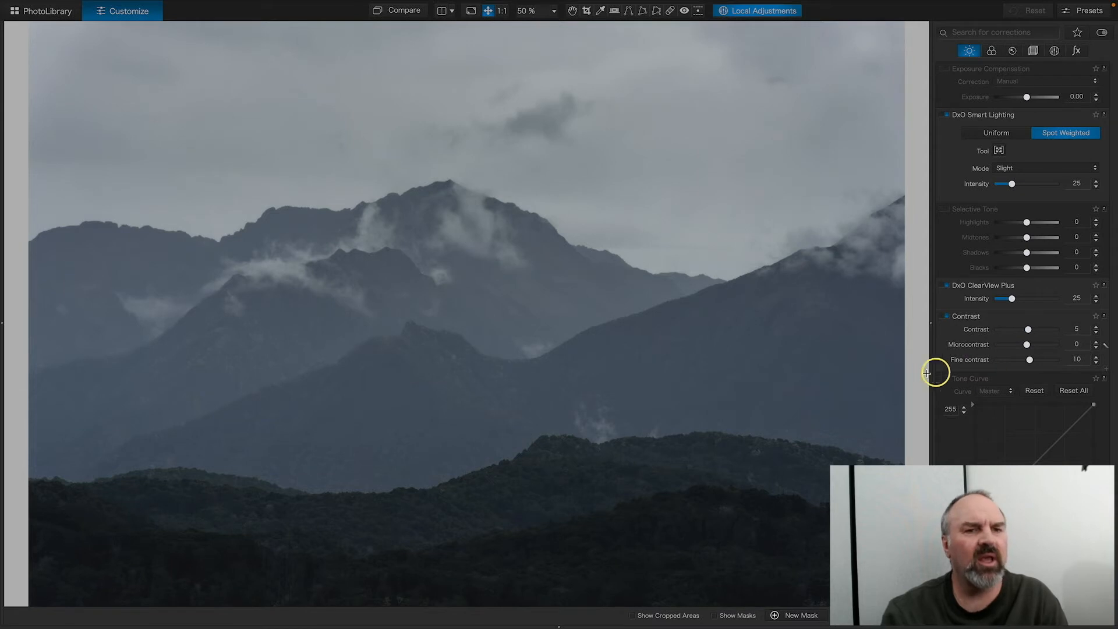
{"action": "scroll", "coordinate": [948, 371], "scroll_direction": "down", "scroll_amount": 1}
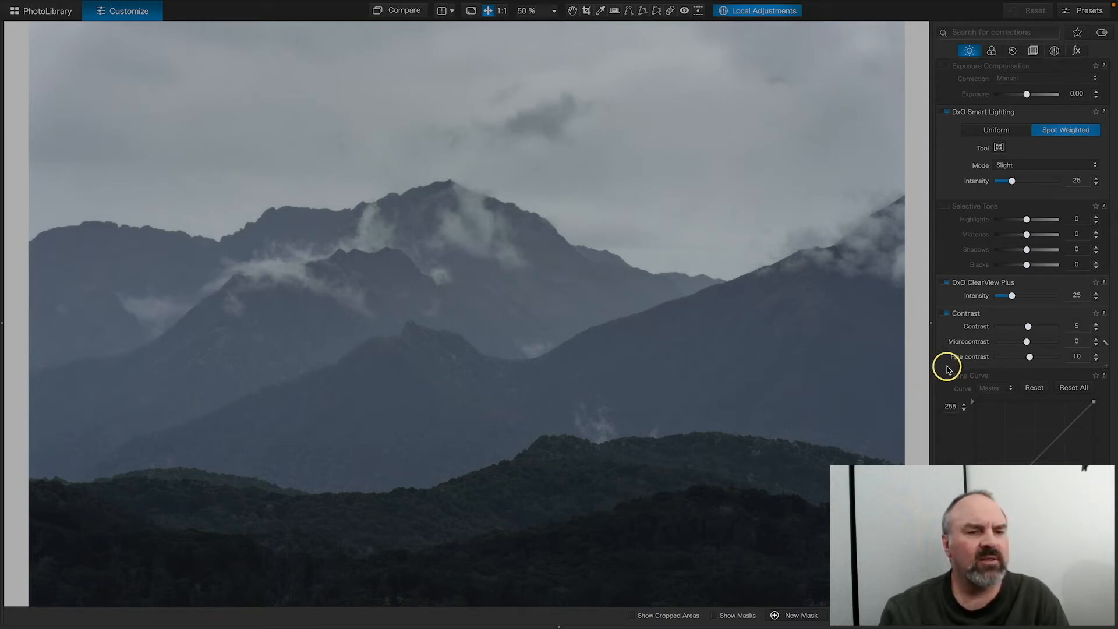
{"action": "scroll", "coordinate": [948, 370], "scroll_direction": "up", "scroll_amount": 1}
{"action": "scroll", "coordinate": [947, 370], "scroll_direction": "down", "scroll_amount": 1}
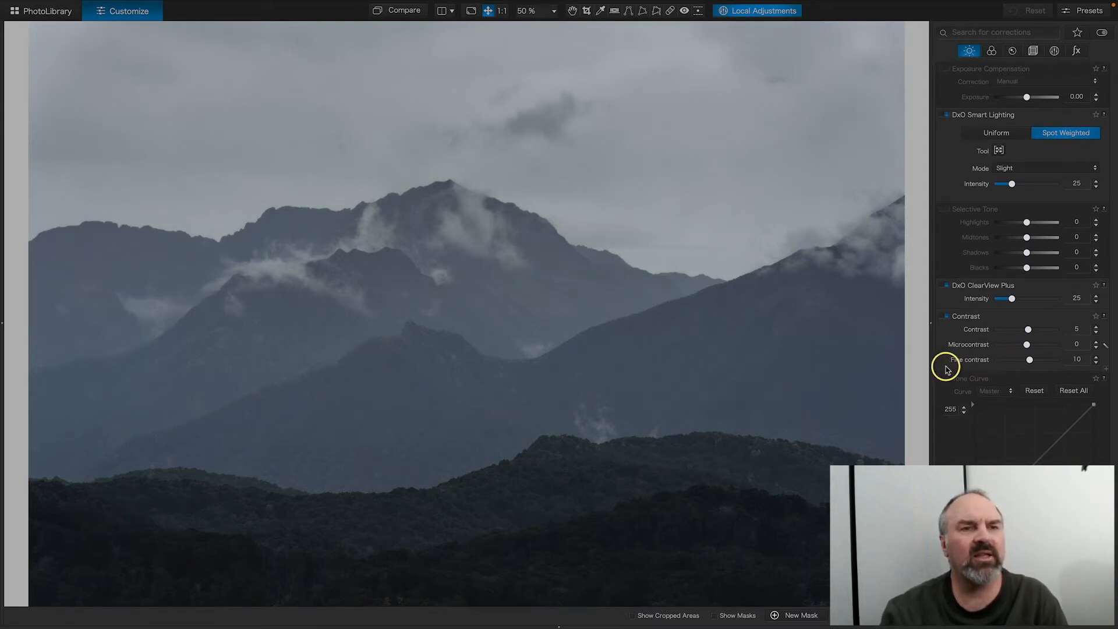
Step: Try the B&W style of the Style - Toning correction on the photo and switch it off again
{"action": "left_click", "coordinate": [992, 52]}
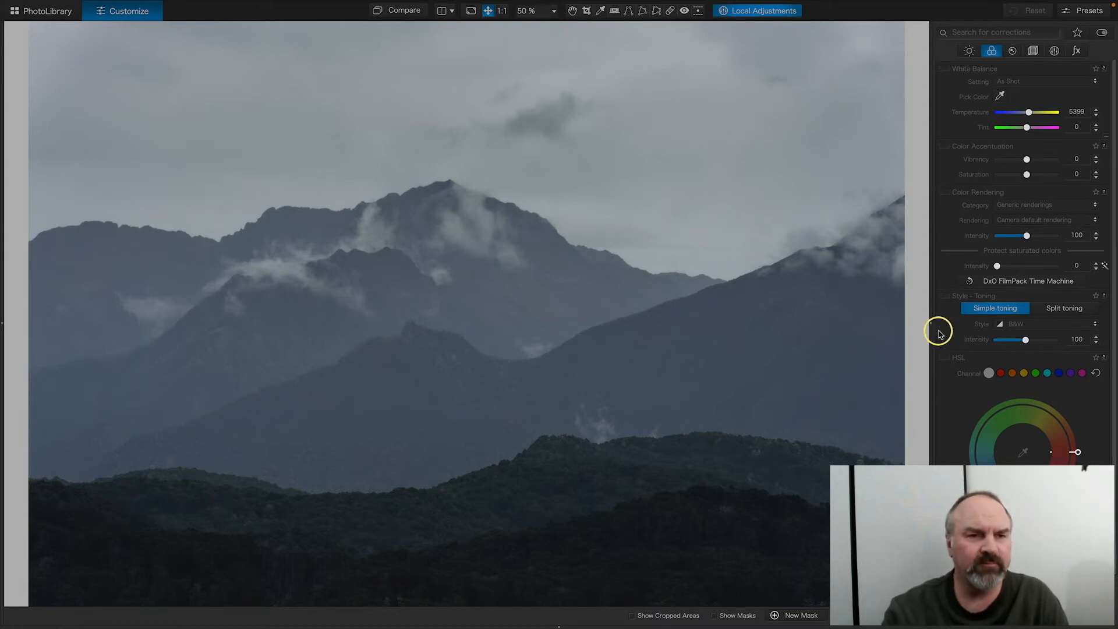
{"action": "left_click", "coordinate": [944, 297]}
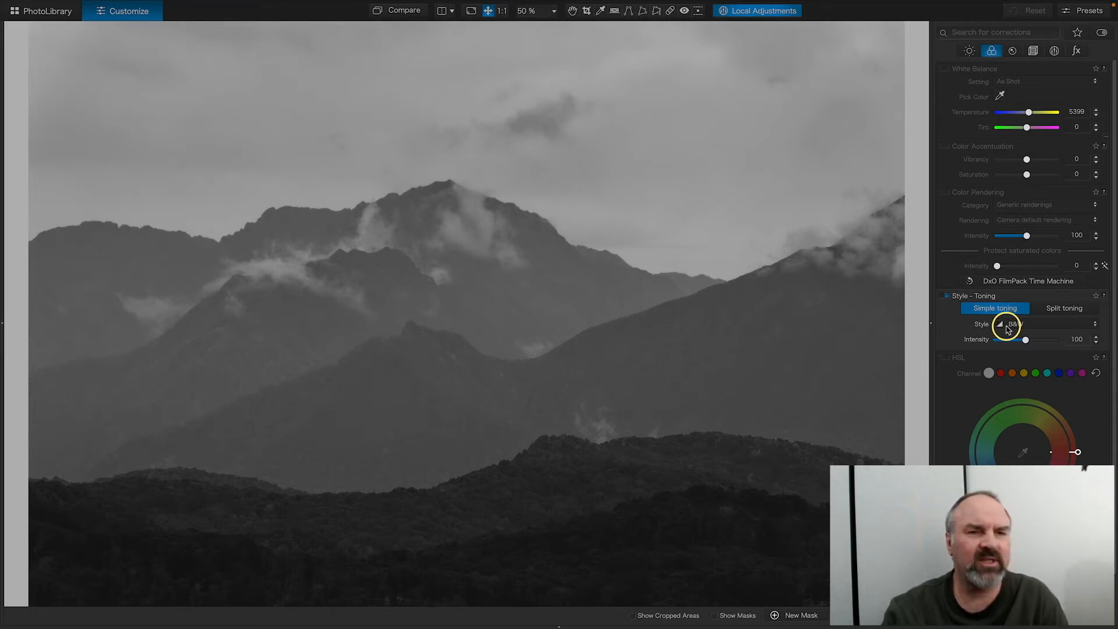
{"action": "left_click", "coordinate": [945, 297]}
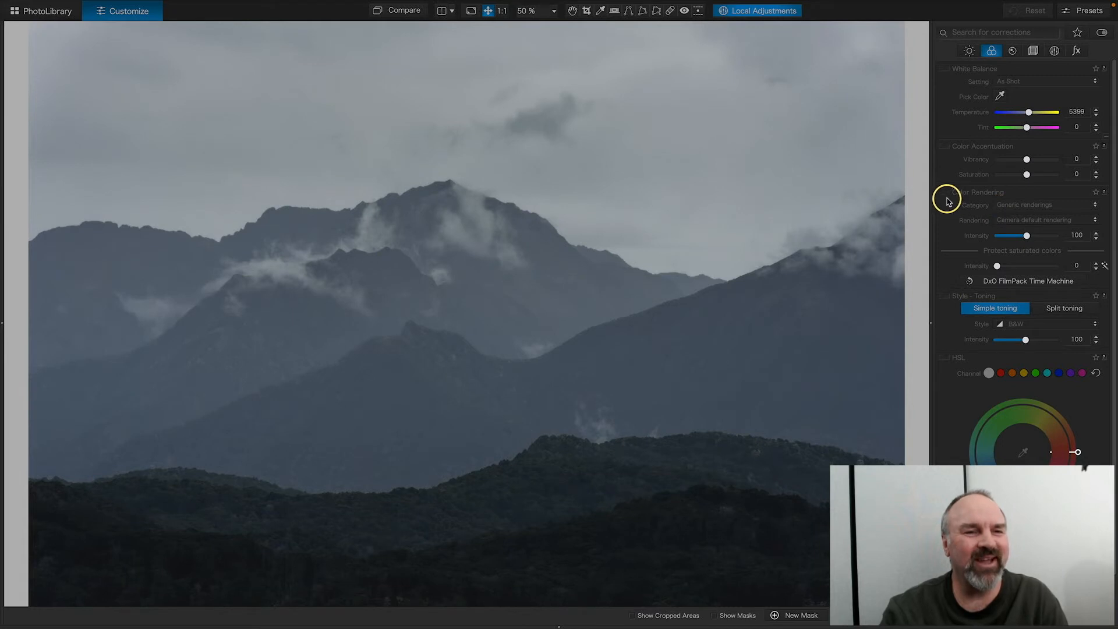
Step: Enable Color Rendering with the Black And White Film category and the Fuji Neopan Acros 100 rendering
{"action": "left_click", "coordinate": [946, 192]}
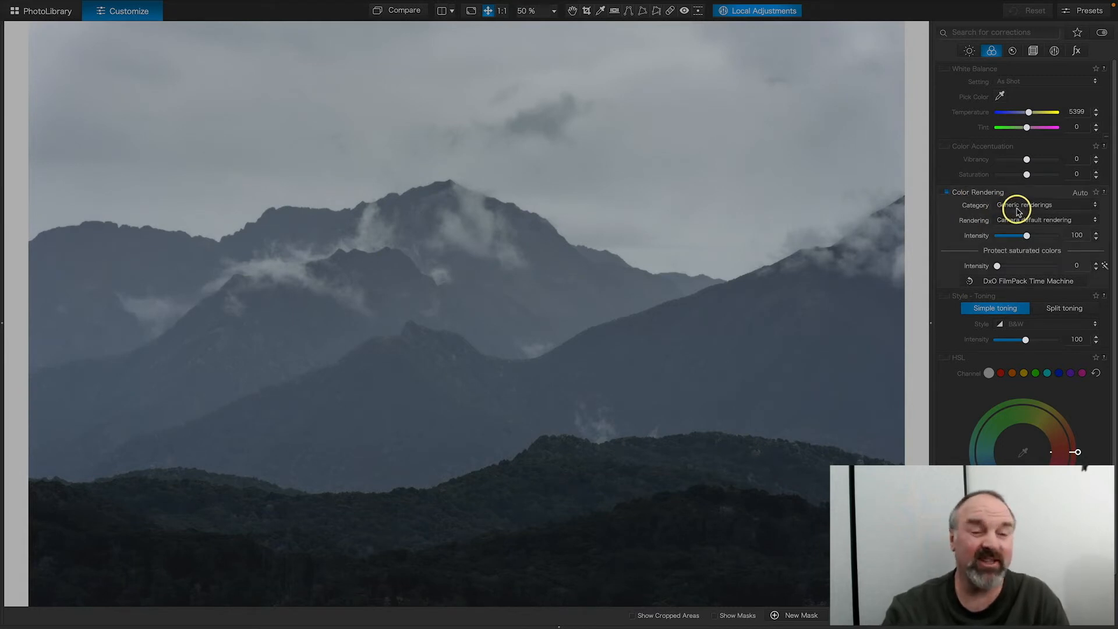
{"action": "left_click", "coordinate": [1018, 207]}
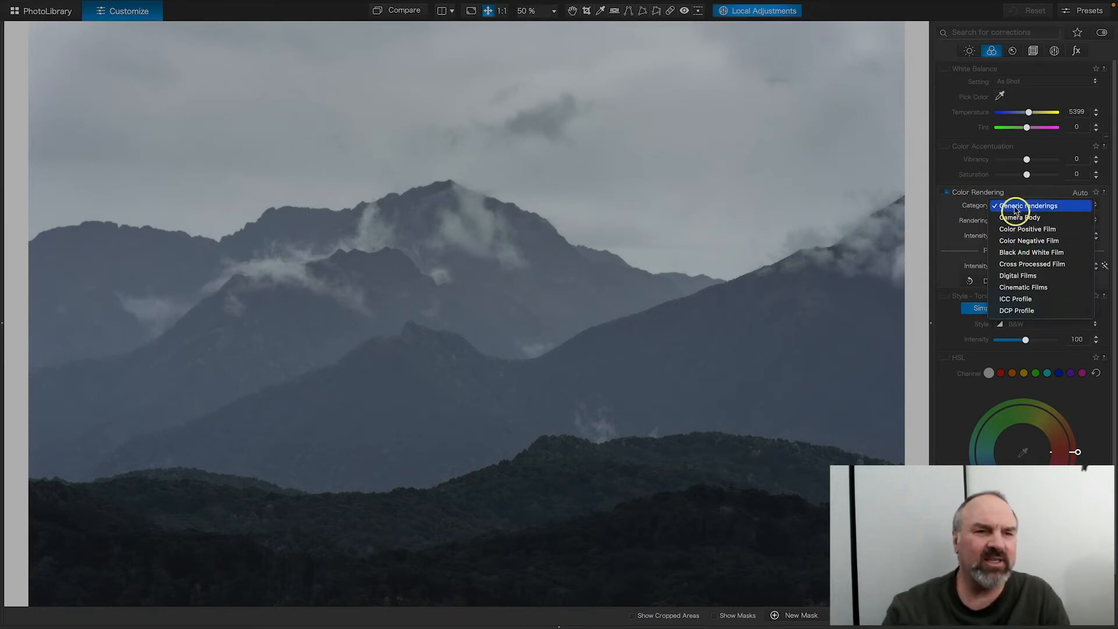
{"action": "left_click", "coordinate": [1014, 254]}
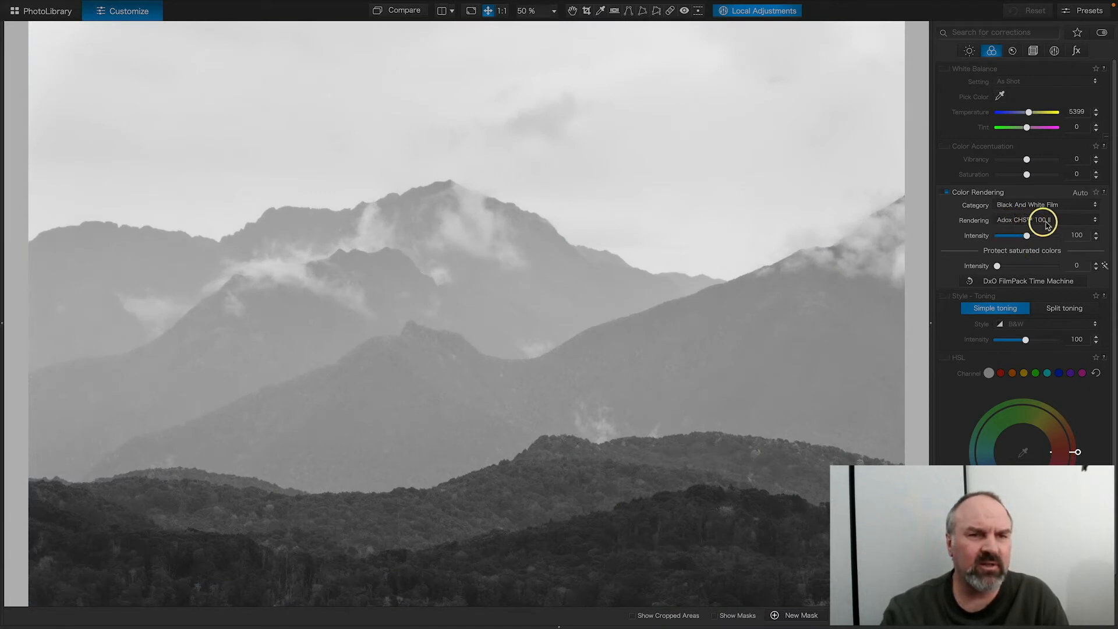
{"action": "left_click", "coordinate": [1040, 221]}
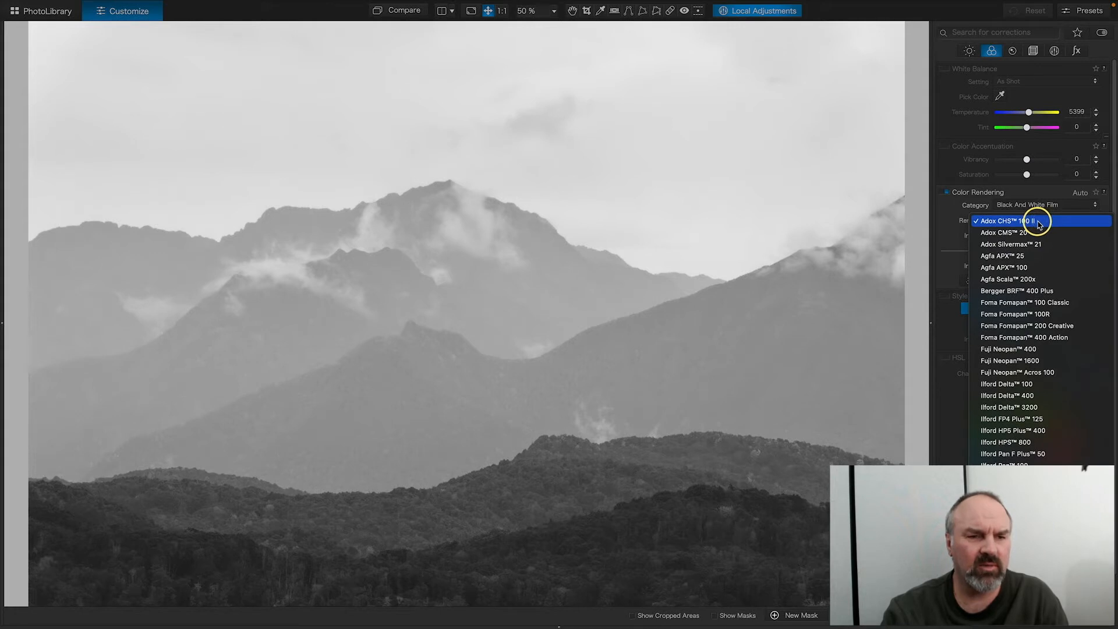
{"action": "left_click", "coordinate": [1007, 373]}
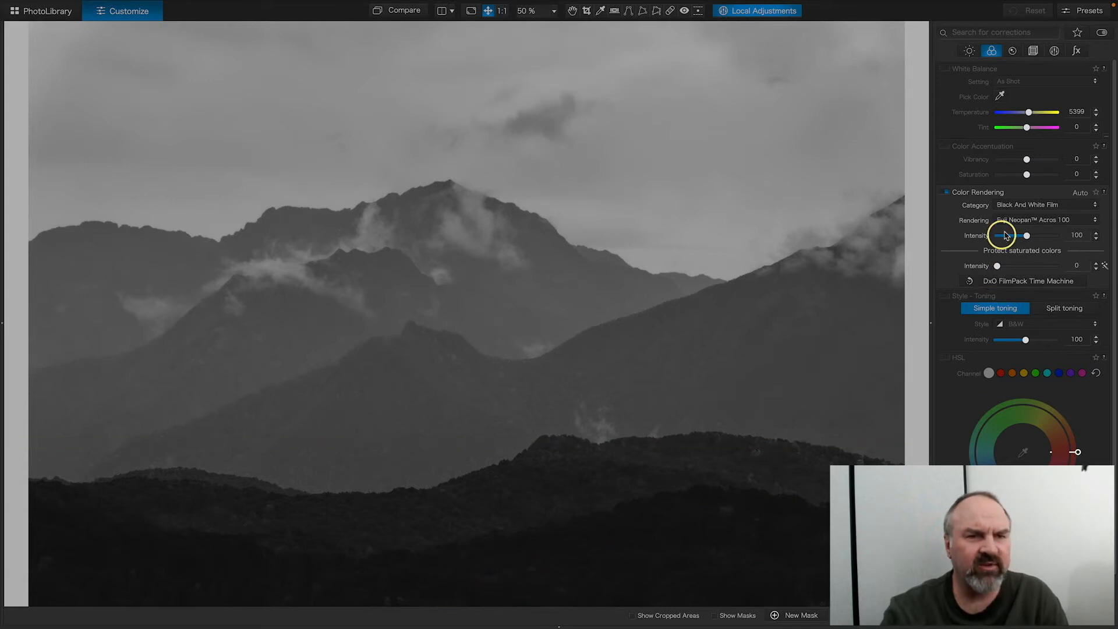
Step: Try the Ilford Delta 100, Ilford FP4 Plus 125 and Kodak T-Max 100 black-and-white film renderings
{"action": "left_click", "coordinate": [1024, 220]}
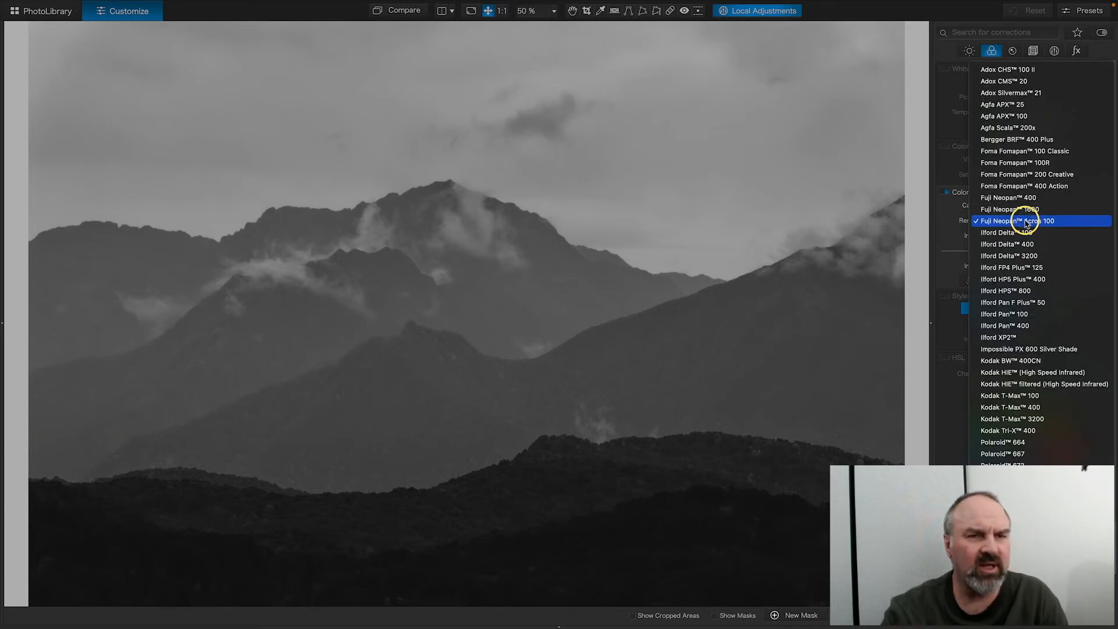
{"action": "left_click", "coordinate": [1011, 233]}
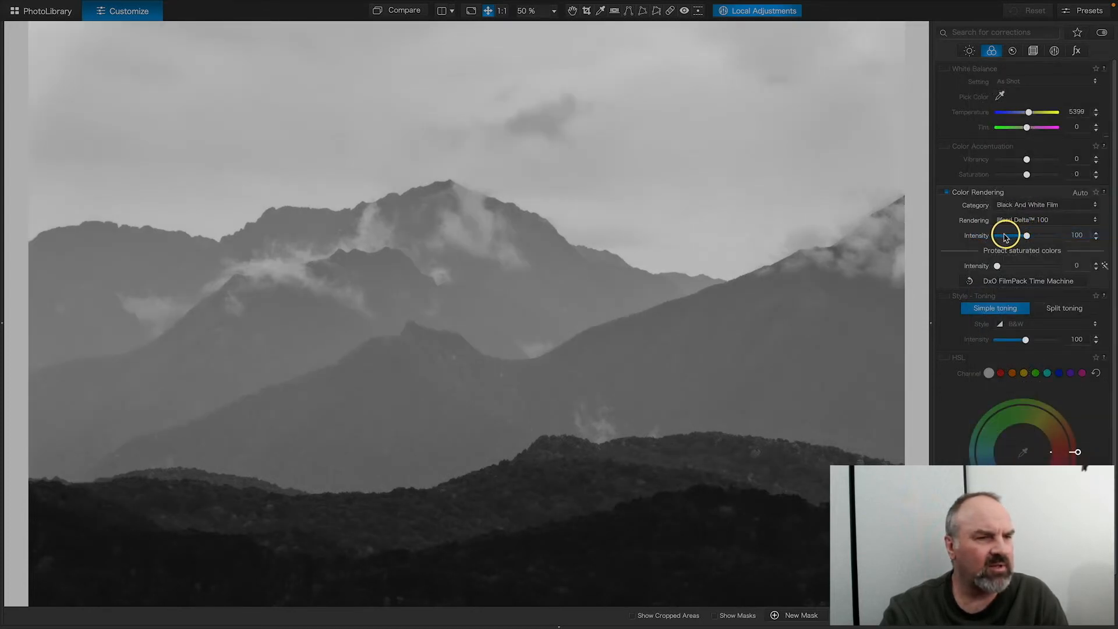
{"action": "left_click", "coordinate": [1016, 219]}
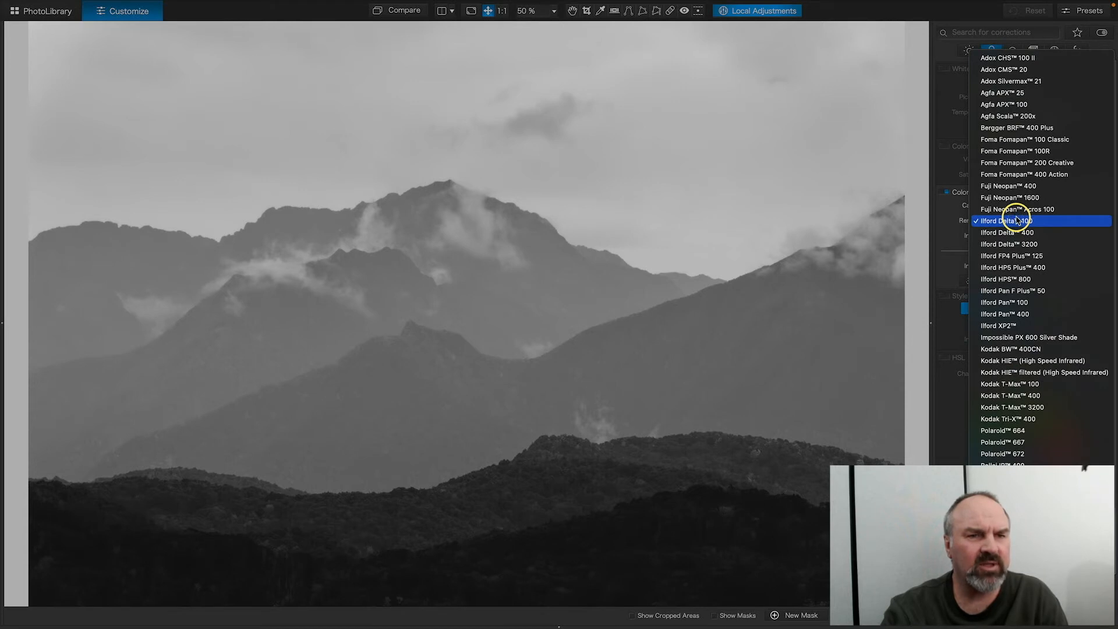
{"action": "left_click", "coordinate": [1003, 255]}
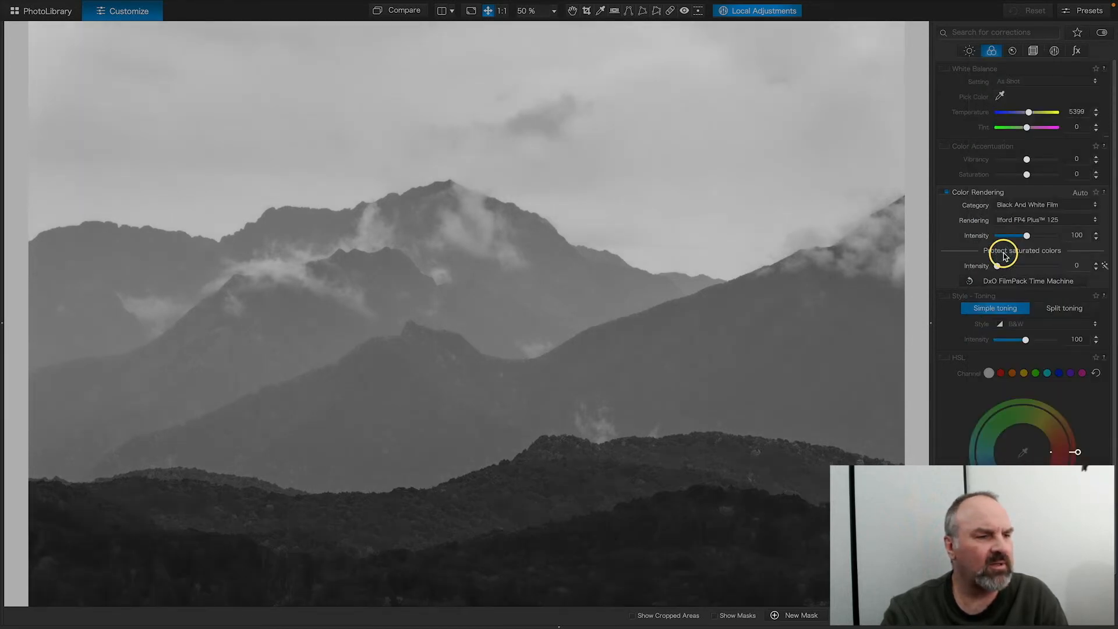
{"action": "left_click", "coordinate": [1016, 220]}
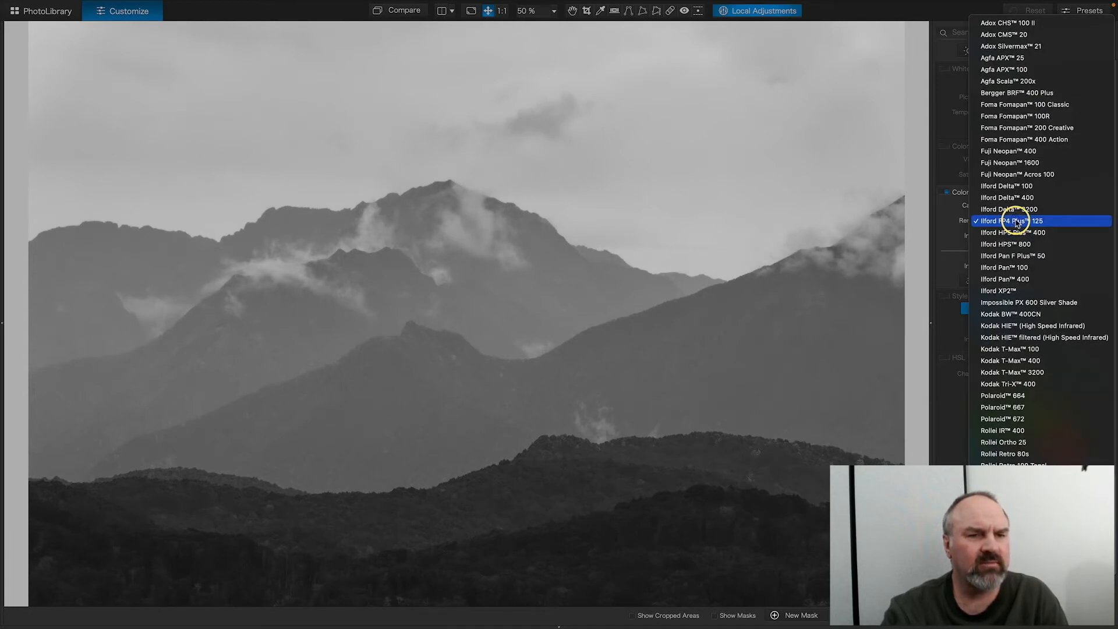
{"action": "left_click", "coordinate": [991, 349]}
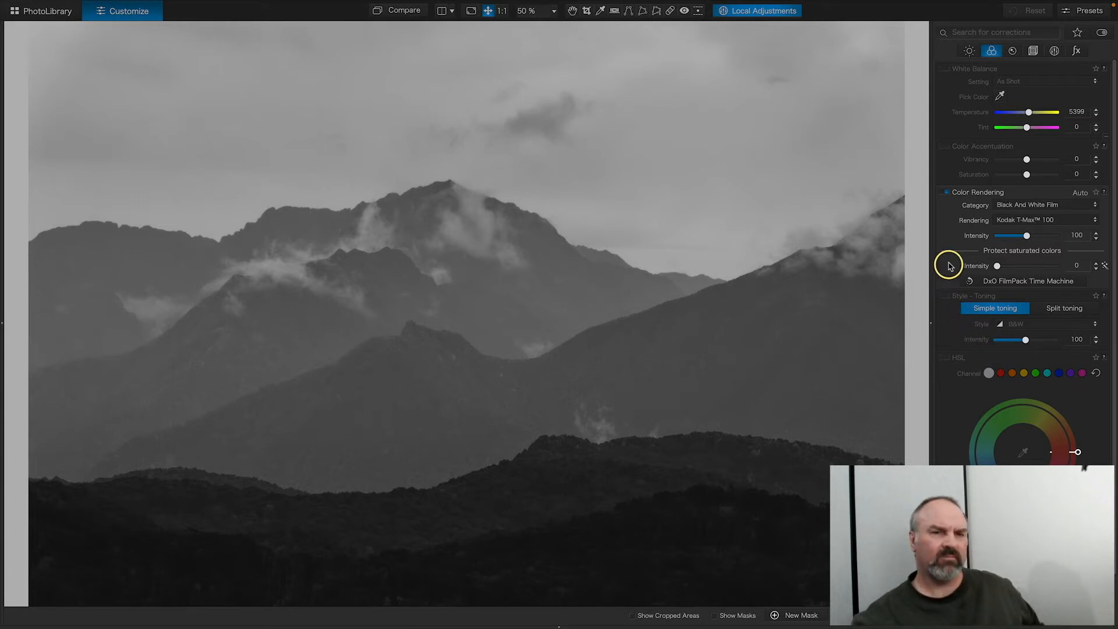
Step: Toggle Color Rendering off and on for comparison, and change the film rendering back to Fuji Neopan Acros 100
{"action": "left_click", "coordinate": [945, 192]}
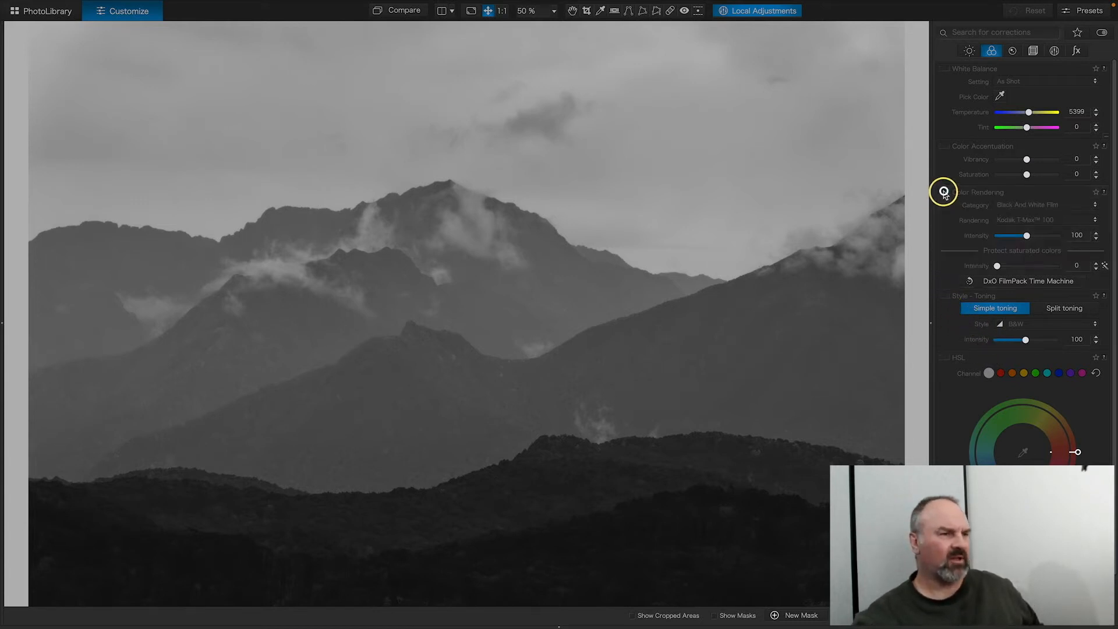
{"action": "left_click", "coordinate": [945, 192]}
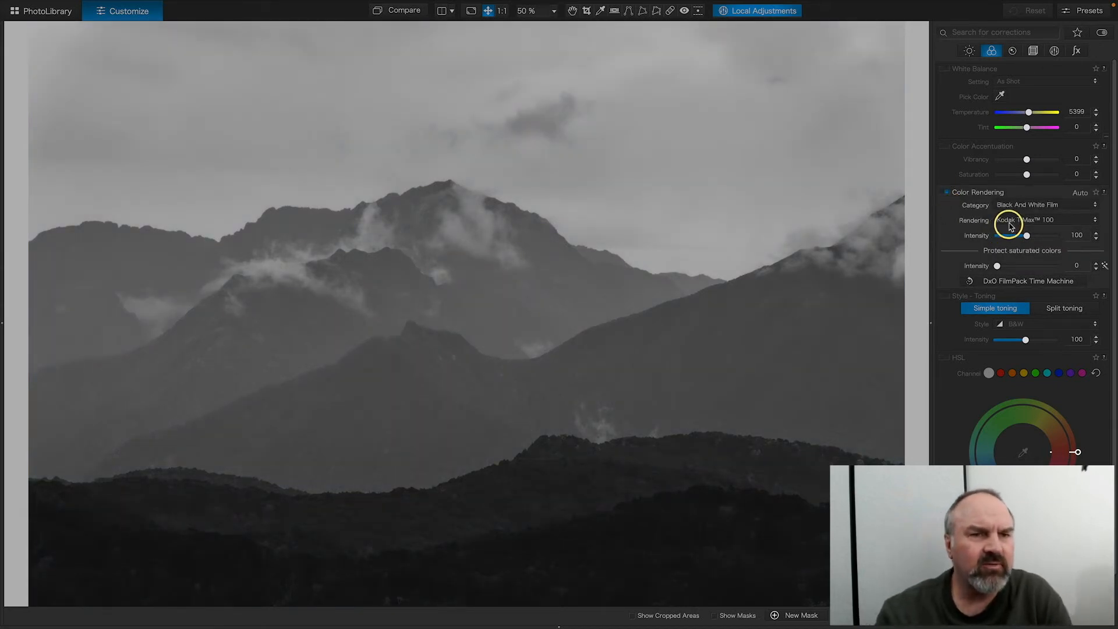
{"action": "left_click", "coordinate": [1007, 221]}
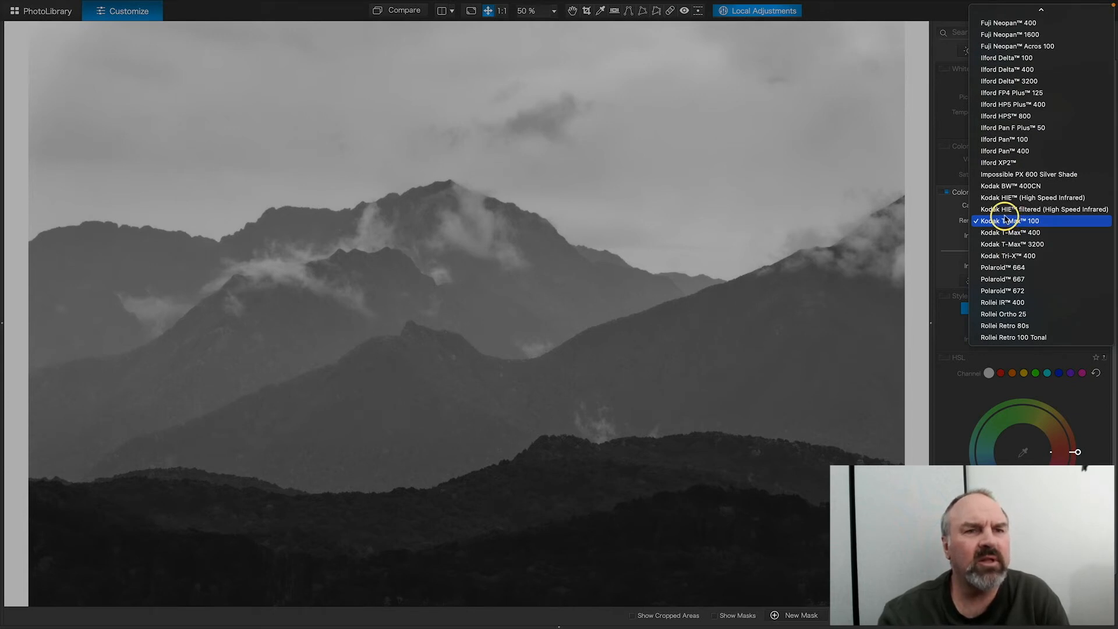
{"action": "left_click", "coordinate": [1013, 48]}
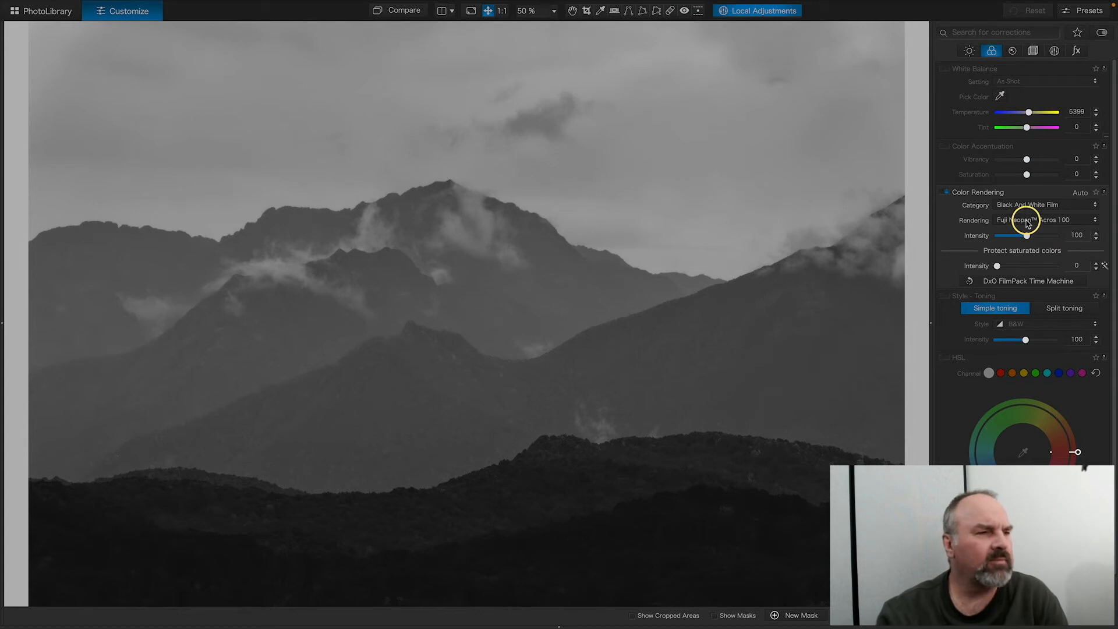
Step: Set the black-and-white film rendering to Kodak T-Max 100
{"action": "left_click", "coordinate": [1027, 223]}
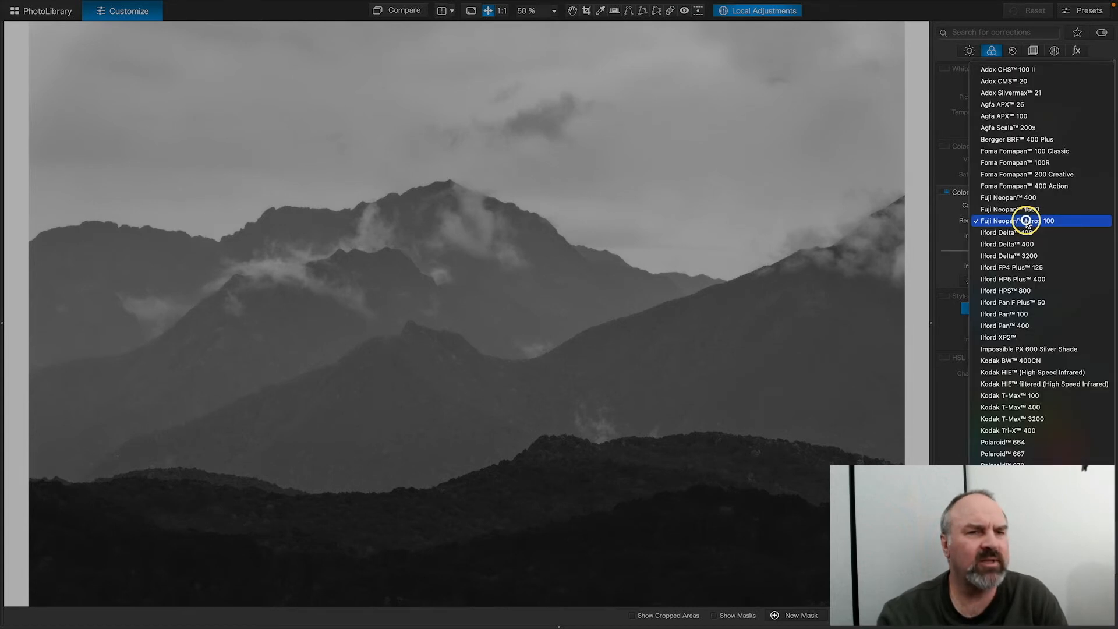
{"action": "left_click", "coordinate": [1017, 396]}
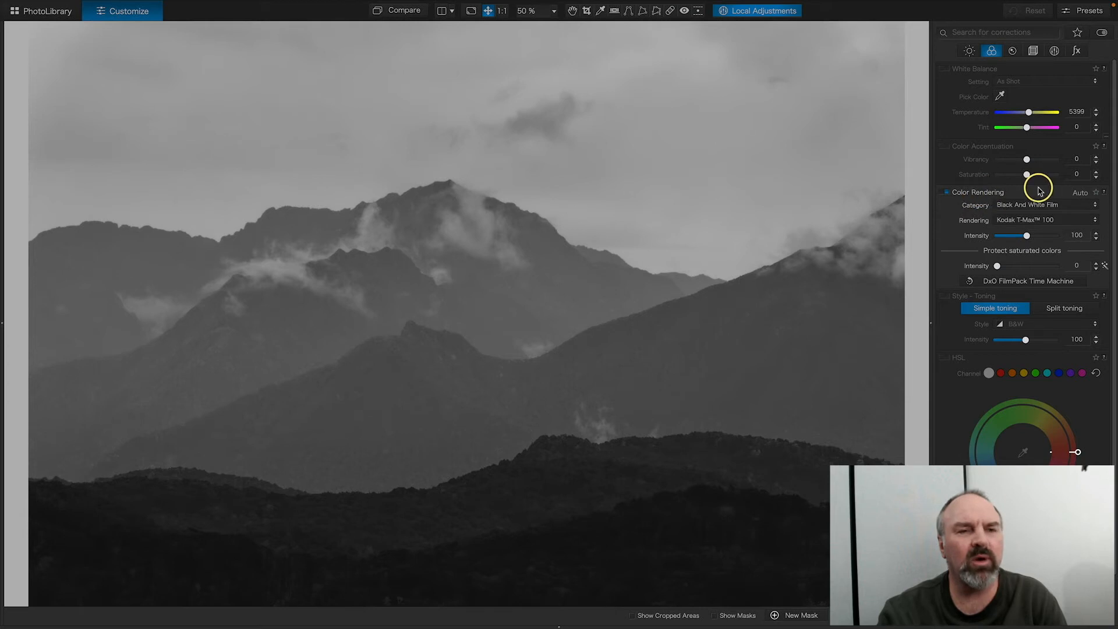
{"action": "scroll", "coordinate": [952, 448], "scroll_direction": "down", "scroll_amount": 2}
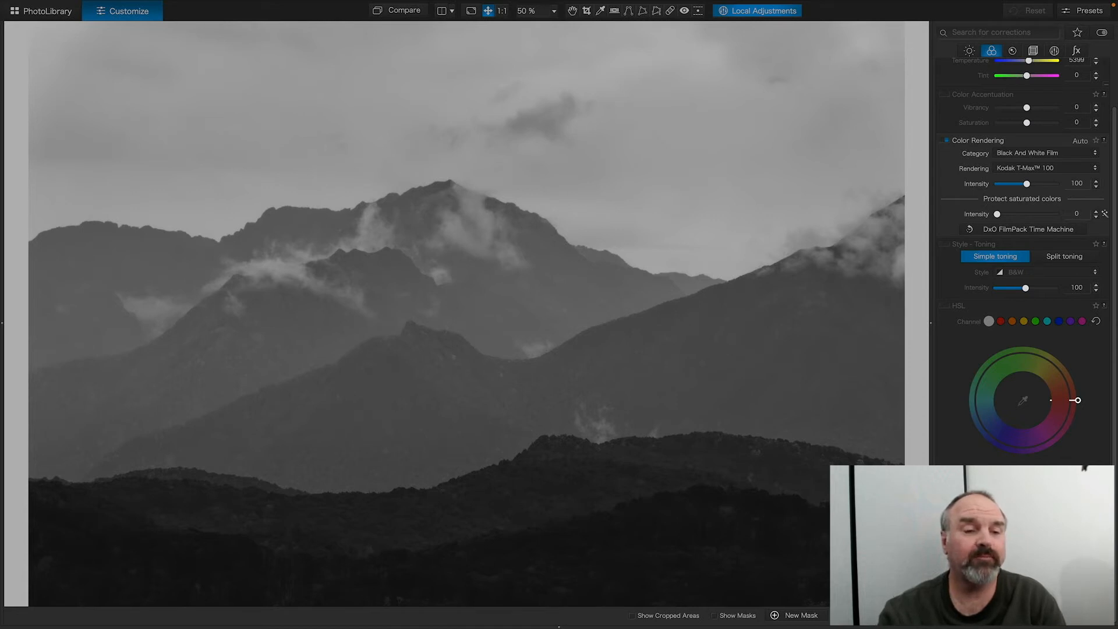
{"action": "scroll", "coordinate": [1084, 467], "scroll_direction": "up", "scroll_amount": 2}
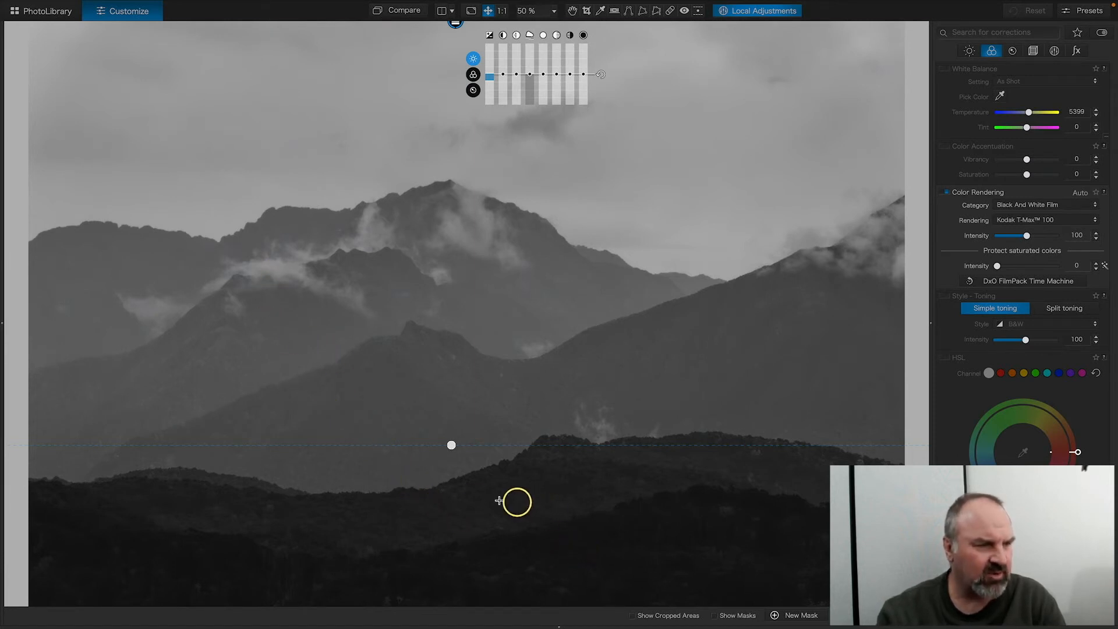
Step: Create a new control point mask with one enlarged point on the left middle mountain slope and another on the right-hand slope
{"action": "right_click", "coordinate": [407, 404]}
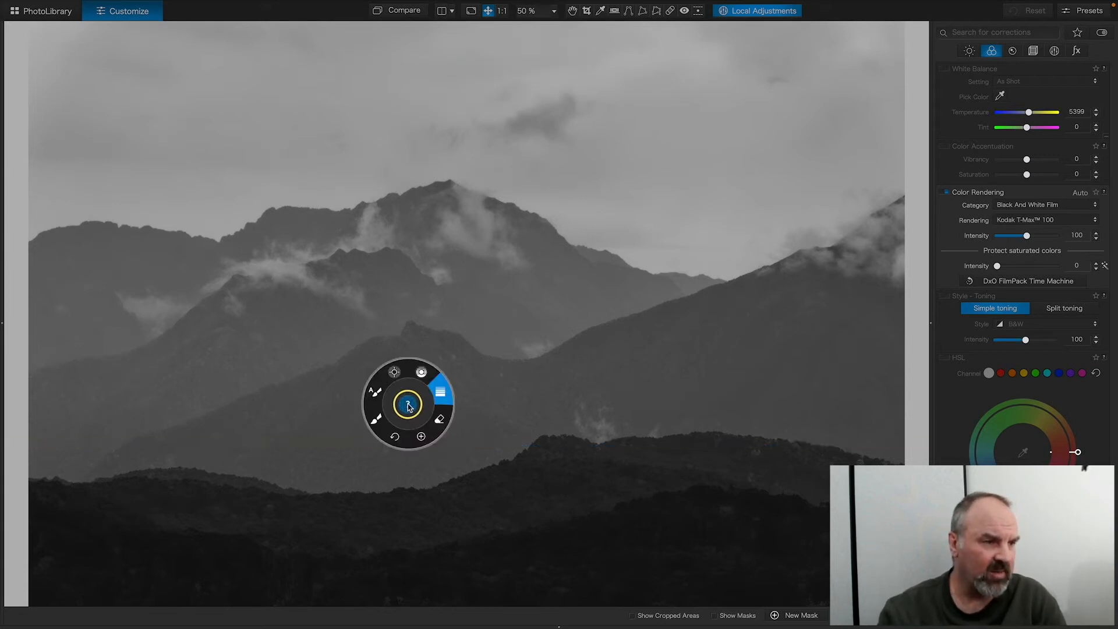
{"action": "left_click", "coordinate": [420, 436]}
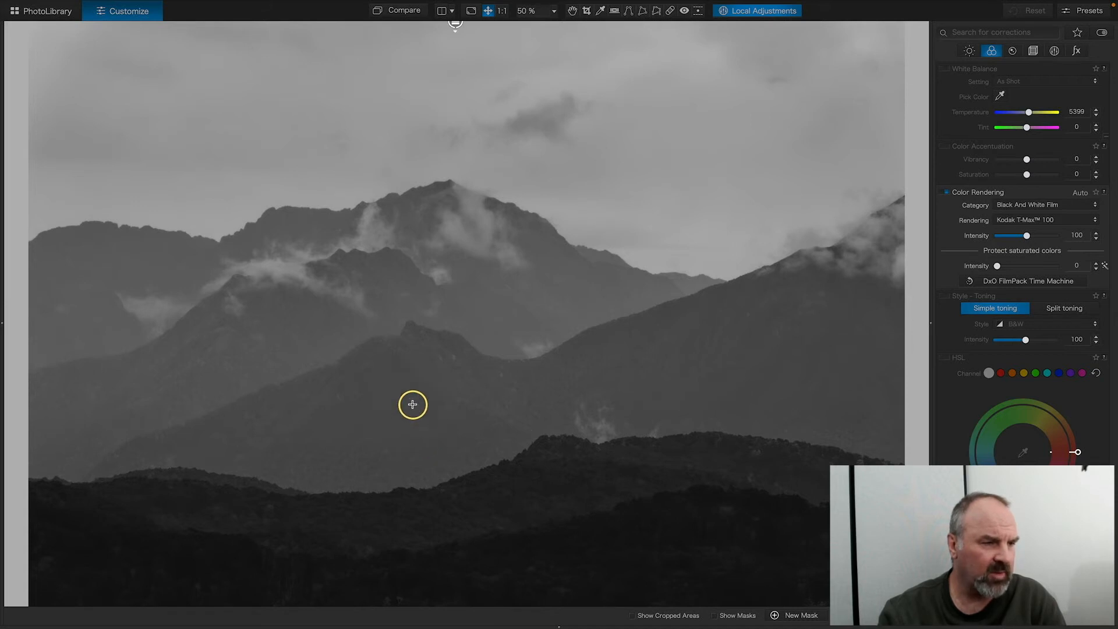
{"action": "right_click", "coordinate": [413, 404]}
{"action": "left_click", "coordinate": [399, 373]}
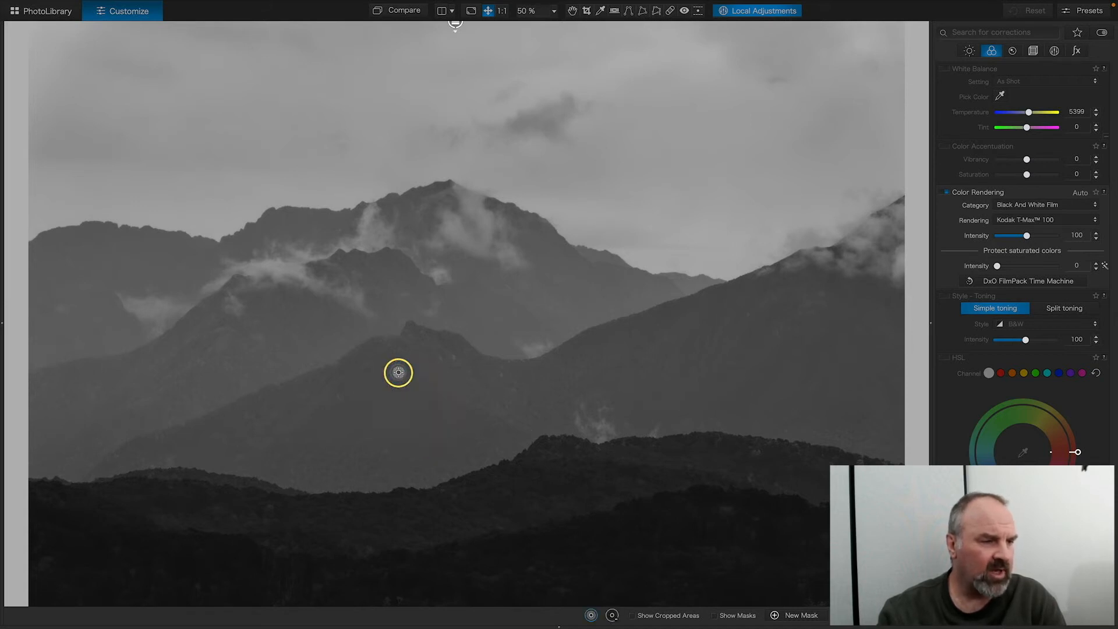
{"action": "left_click", "coordinate": [392, 412]}
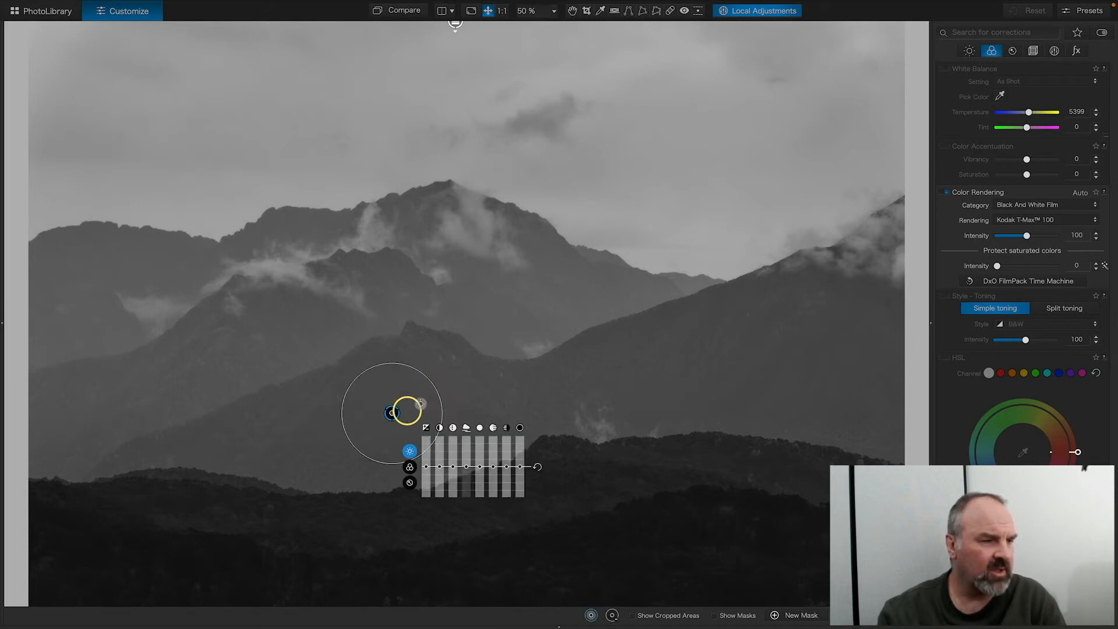
{"action": "left_click_drag", "start_coordinate": [436, 390], "coordinate": [507, 379]}
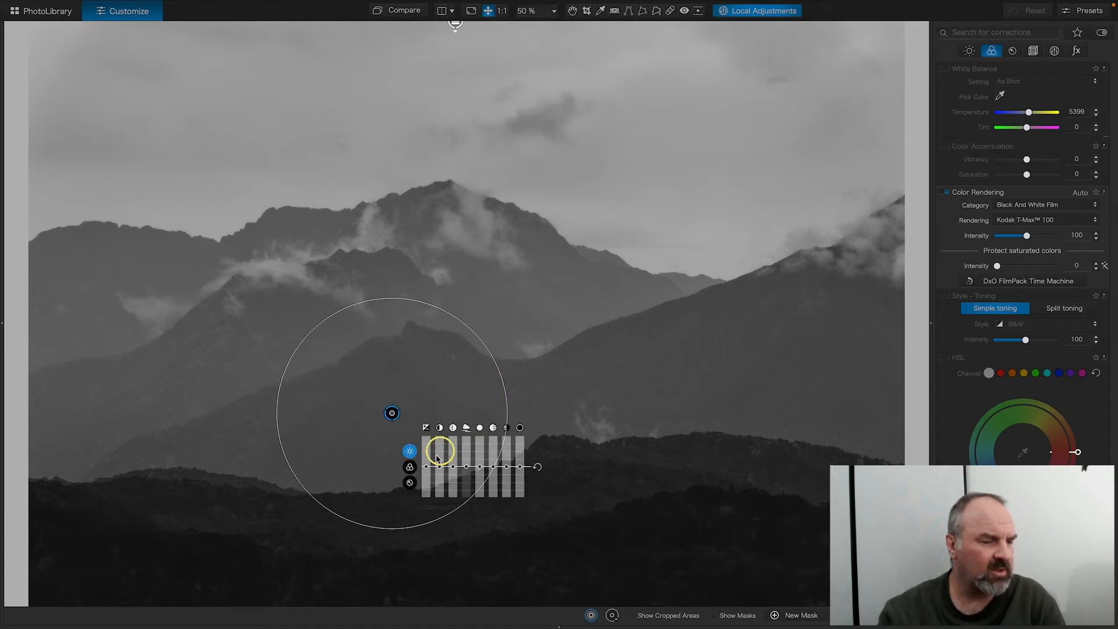
{"action": "left_click", "coordinate": [716, 362]}
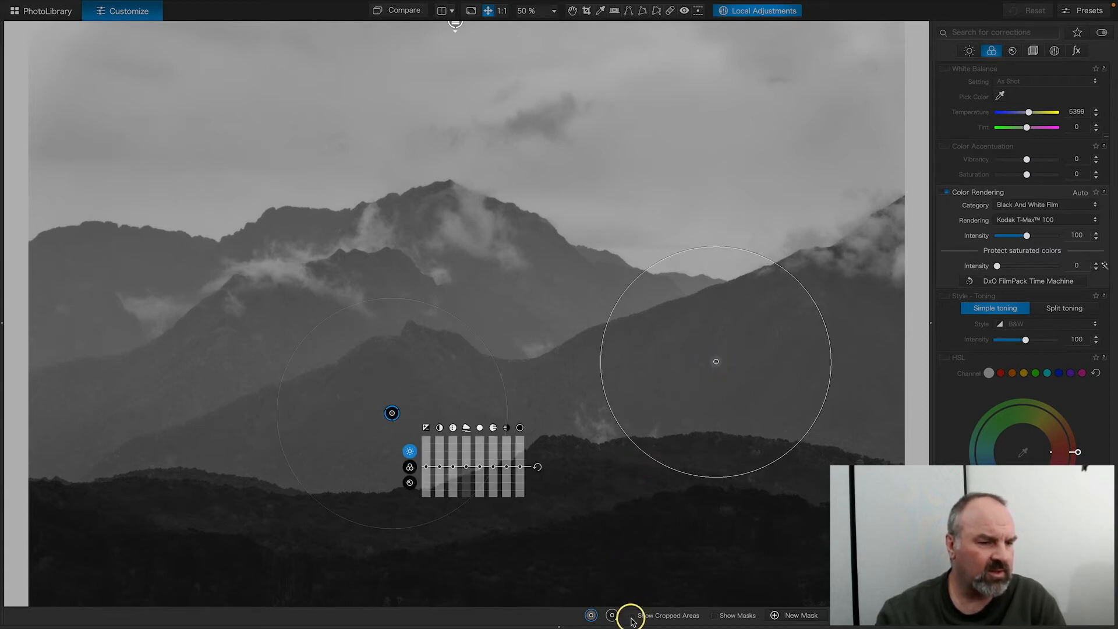
Step: Show the masks, try the control point mask's Chroma selectivity at 0, and return it to 50
{"action": "left_click", "coordinate": [714, 616]}
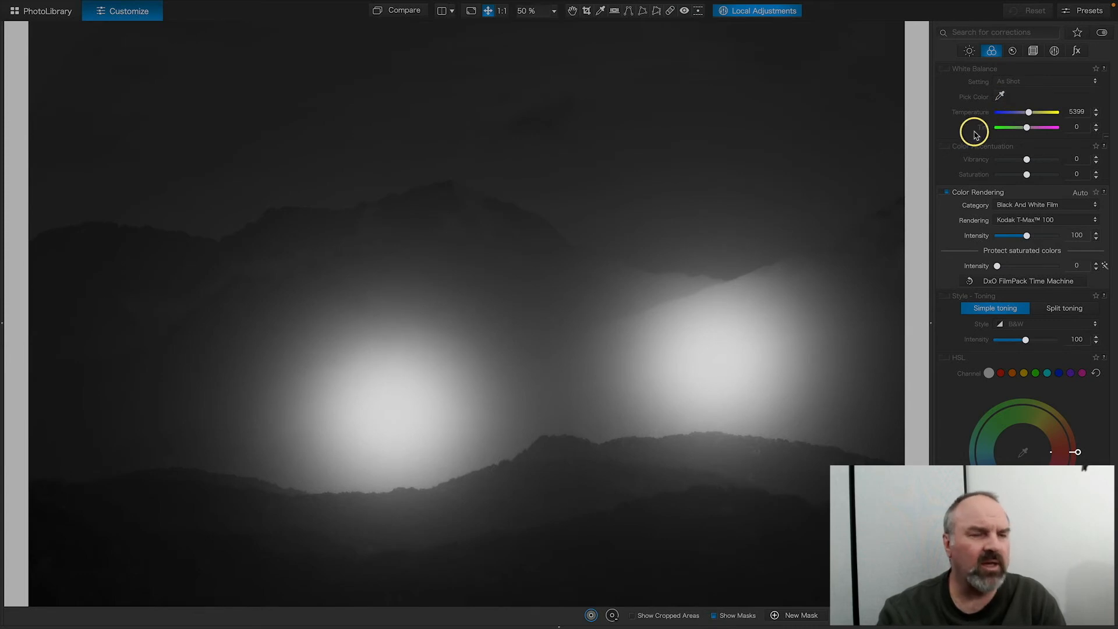
{"action": "left_click", "coordinate": [1054, 52]}
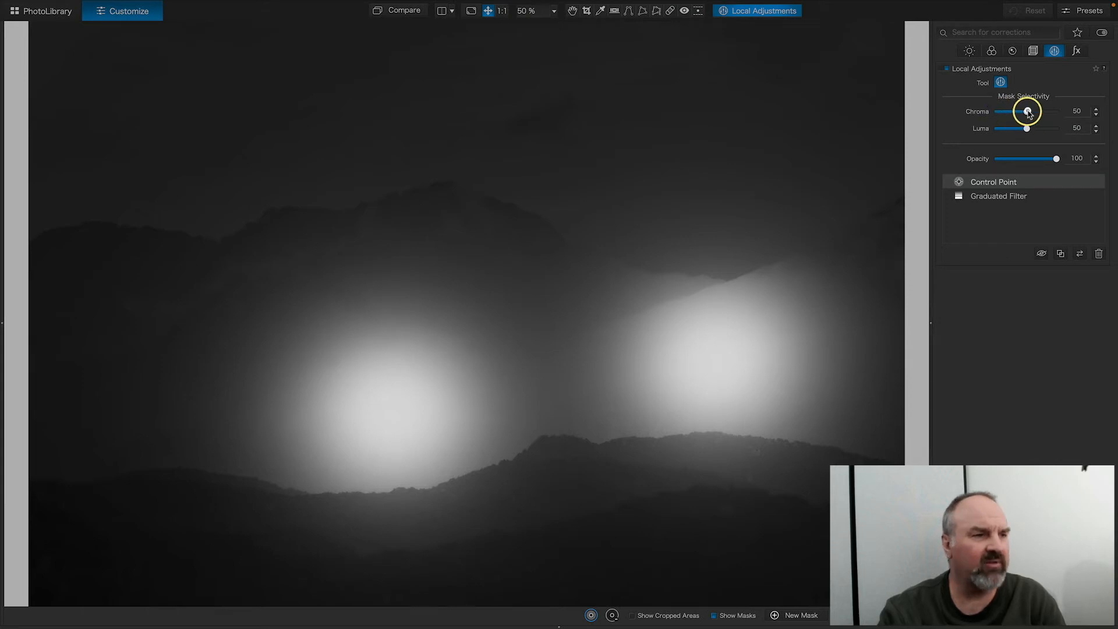
{"action": "left_click_drag", "start_coordinate": [1028, 112], "coordinate": [915, 111]}
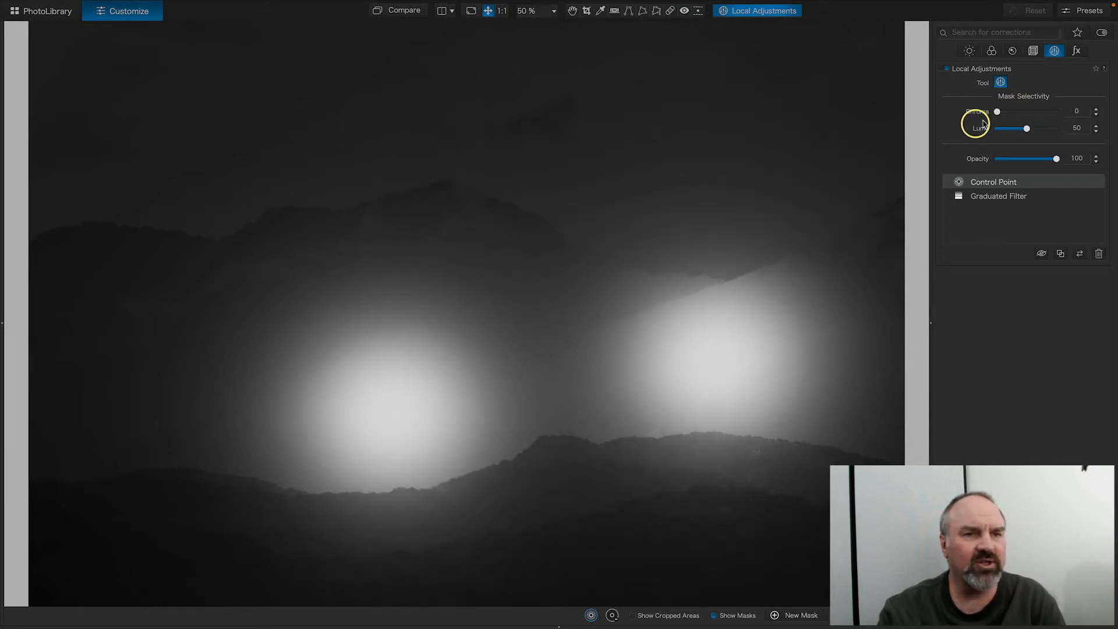
{"action": "left_click_drag", "start_coordinate": [996, 112], "coordinate": [1029, 113]}
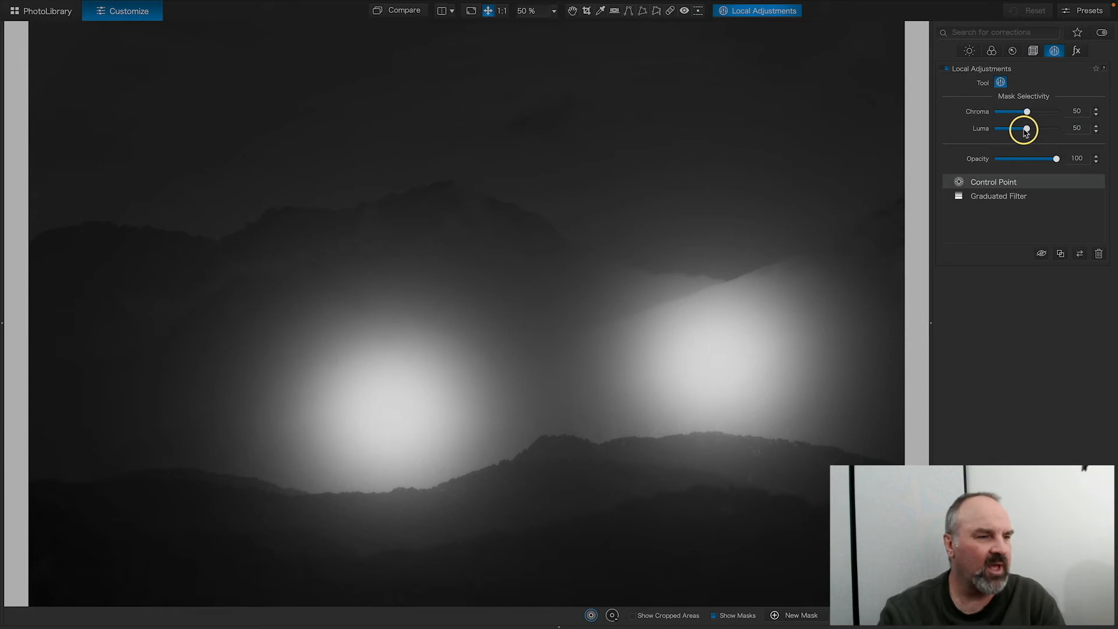
Step: Set the control point mask's Luma selectivity to 77 so it follows the middle mountain slopes
{"action": "left_click_drag", "start_coordinate": [1025, 129], "coordinate": [1034, 129]}
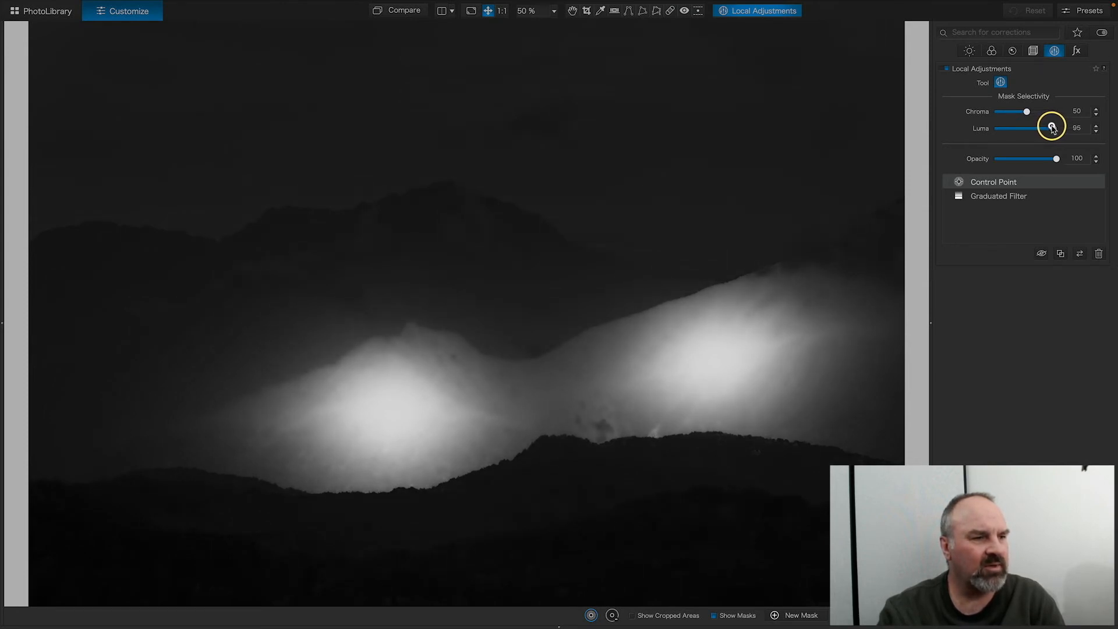
{"action": "left_click_drag", "start_coordinate": [1048, 128], "coordinate": [1044, 128]}
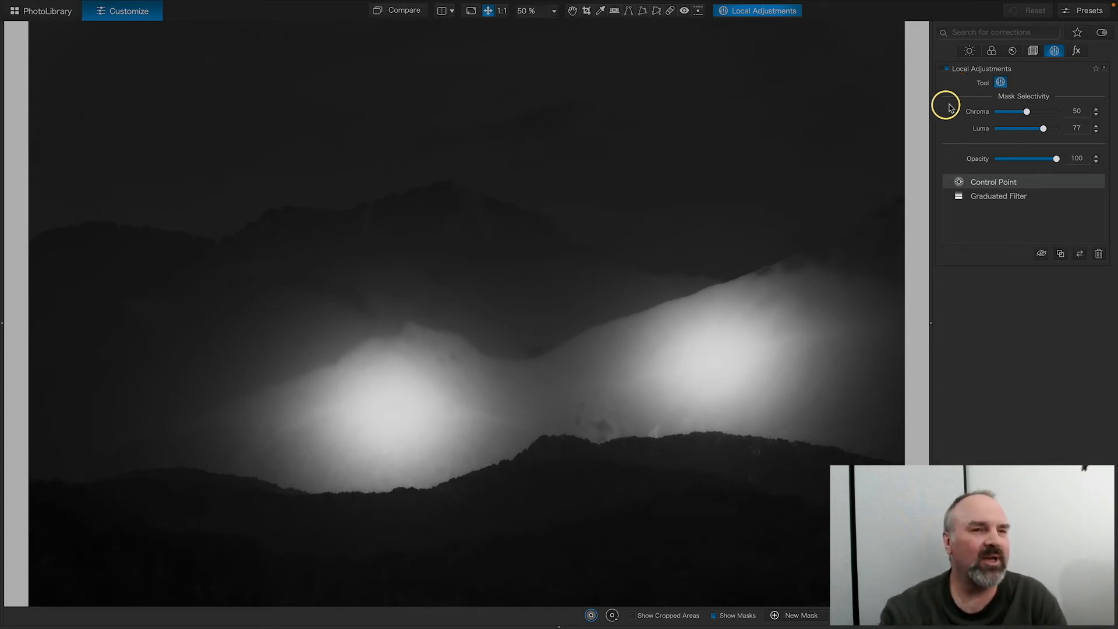
{"action": "mouse_move", "coordinate": [958, 198]}
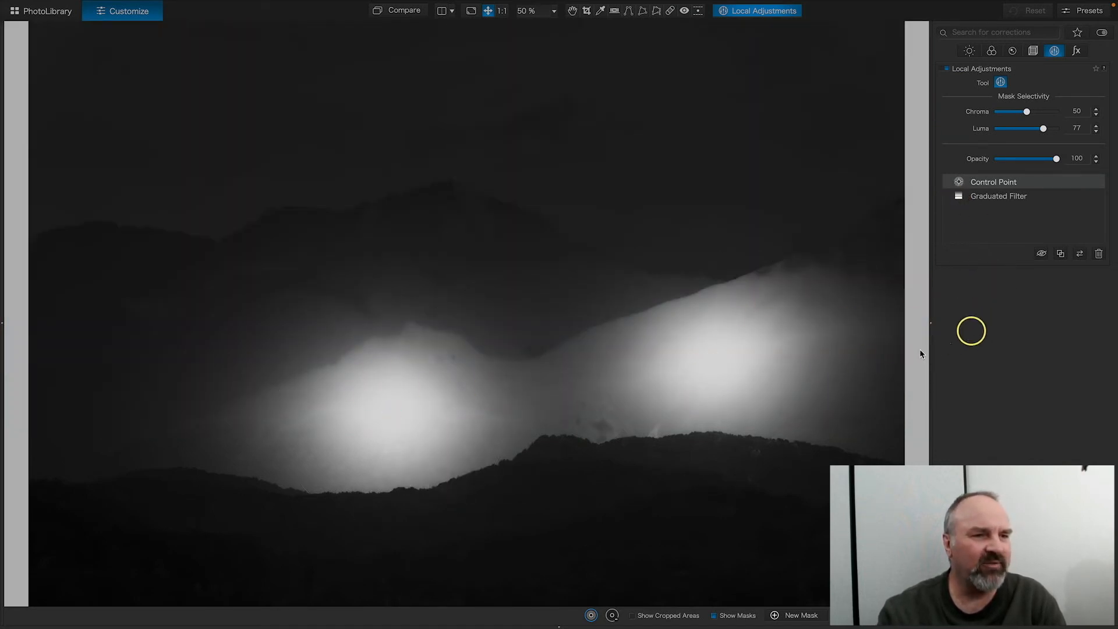
Step: Exclude the misty peaks behind the slopes with two smaller negative control points, and hide the mask display
{"action": "left_click", "coordinate": [291, 327]}
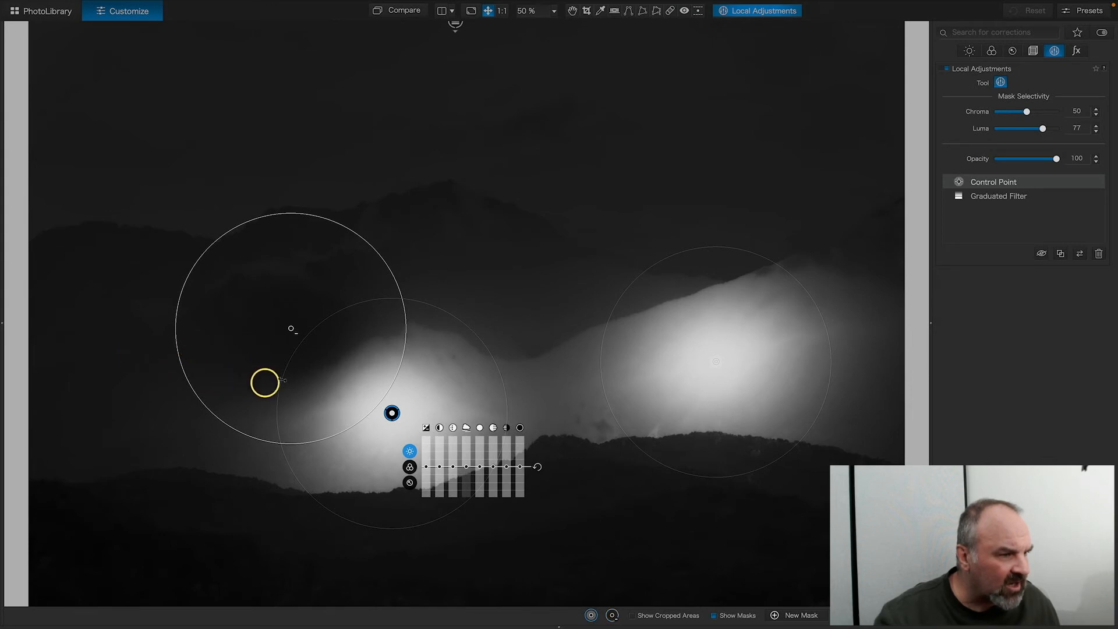
{"action": "left_click_drag", "start_coordinate": [270, 444], "coordinate": [254, 388]}
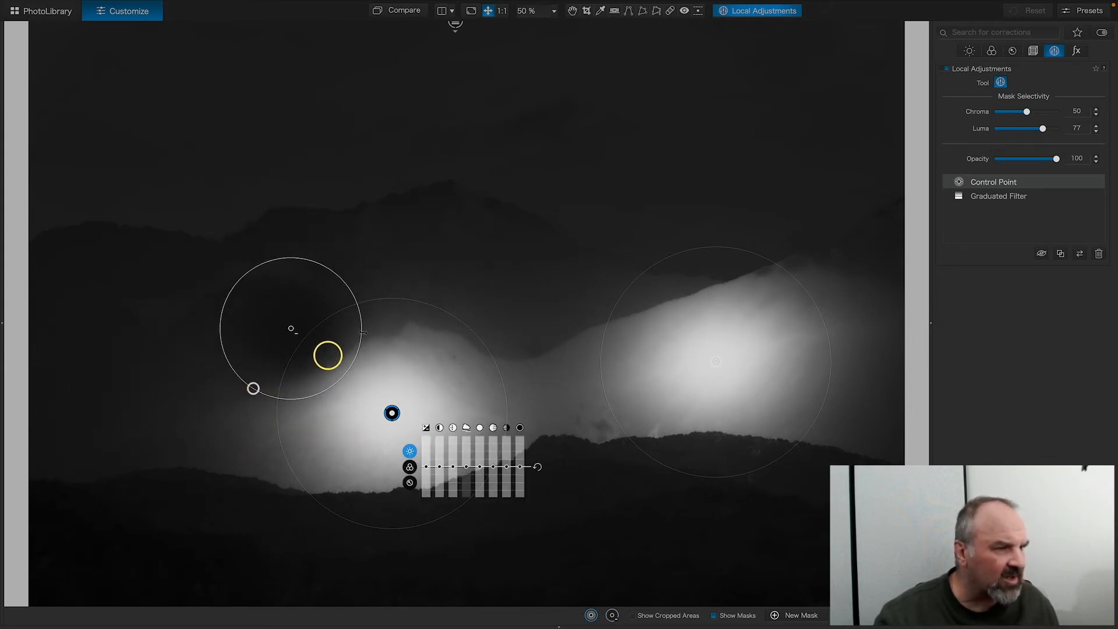
{"action": "left_click", "coordinate": [505, 311]}
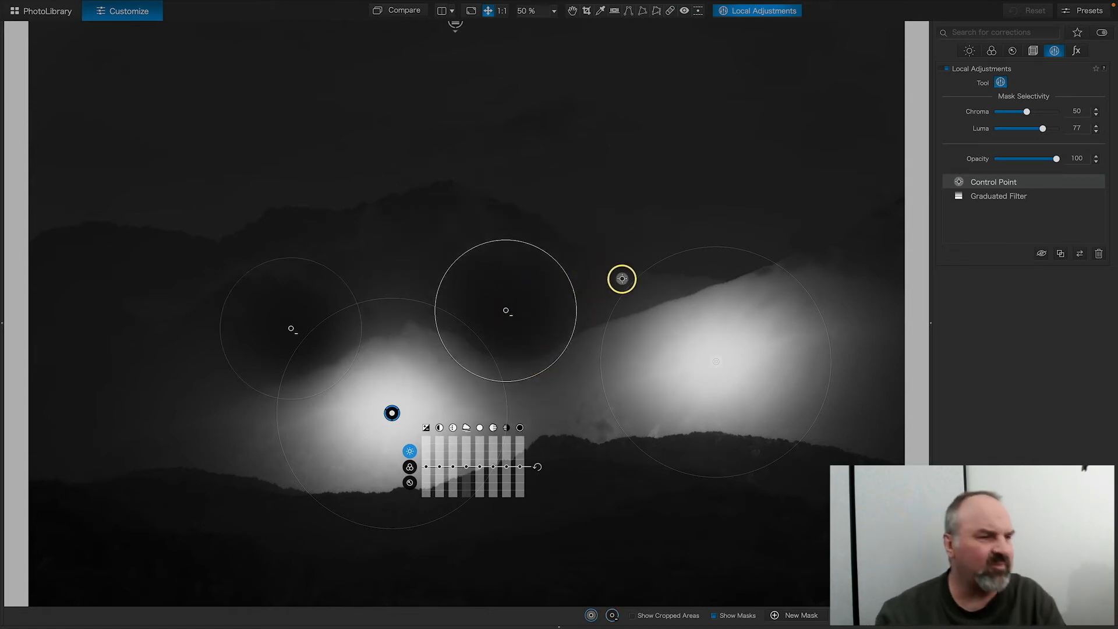
{"action": "left_click_drag", "start_coordinate": [506, 311], "coordinate": [515, 300]}
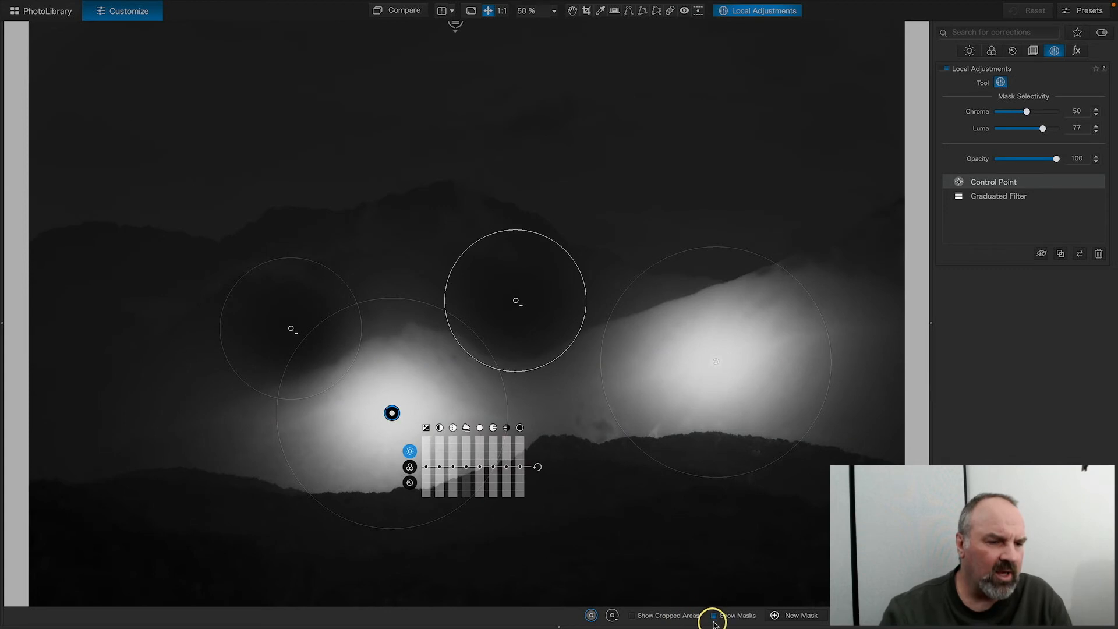
{"action": "left_click", "coordinate": [714, 616]}
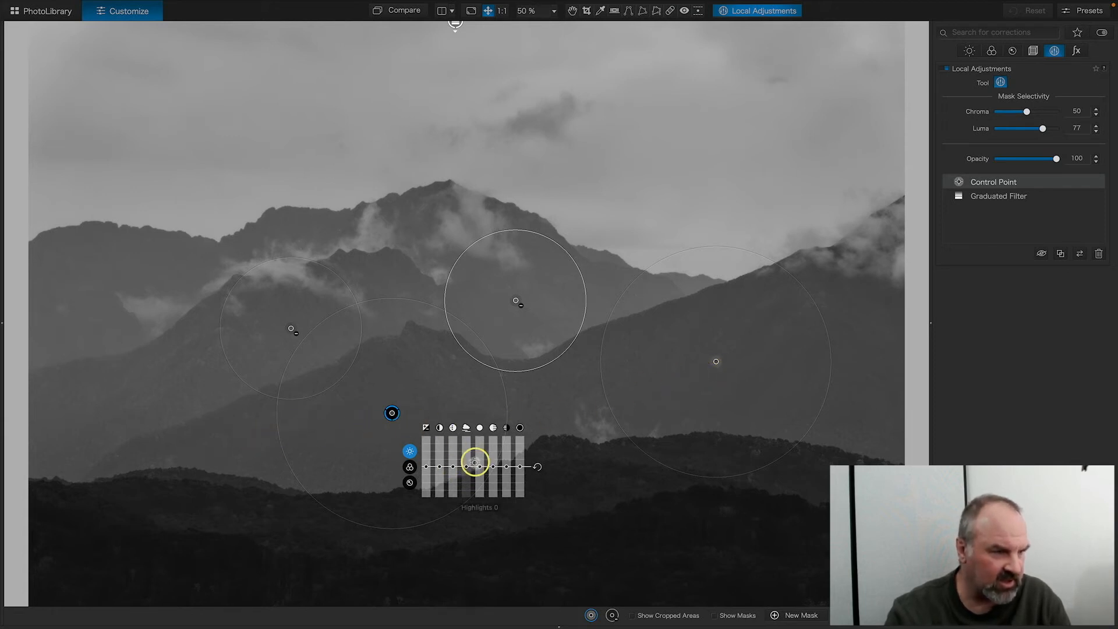
Step: Raise ClearView Plus on the control point mask to about 13 and compare the photo with its original
{"action": "left_click_drag", "start_coordinate": [467, 468], "coordinate": [467, 464]}
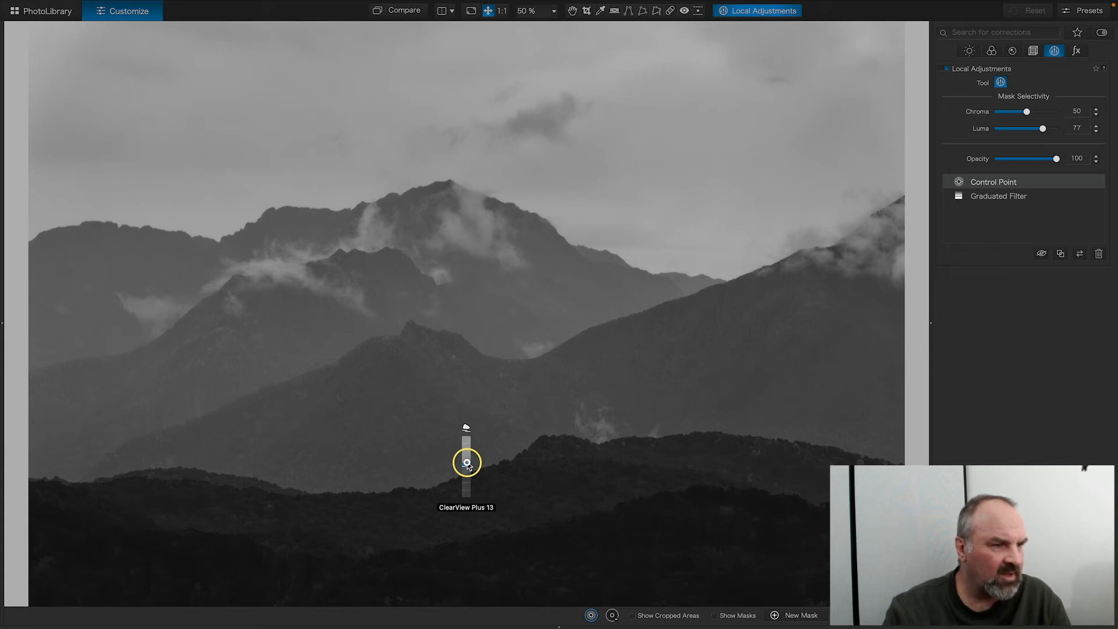
{"action": "left_click_drag", "start_coordinate": [466, 464], "coordinate": [460, 465]}
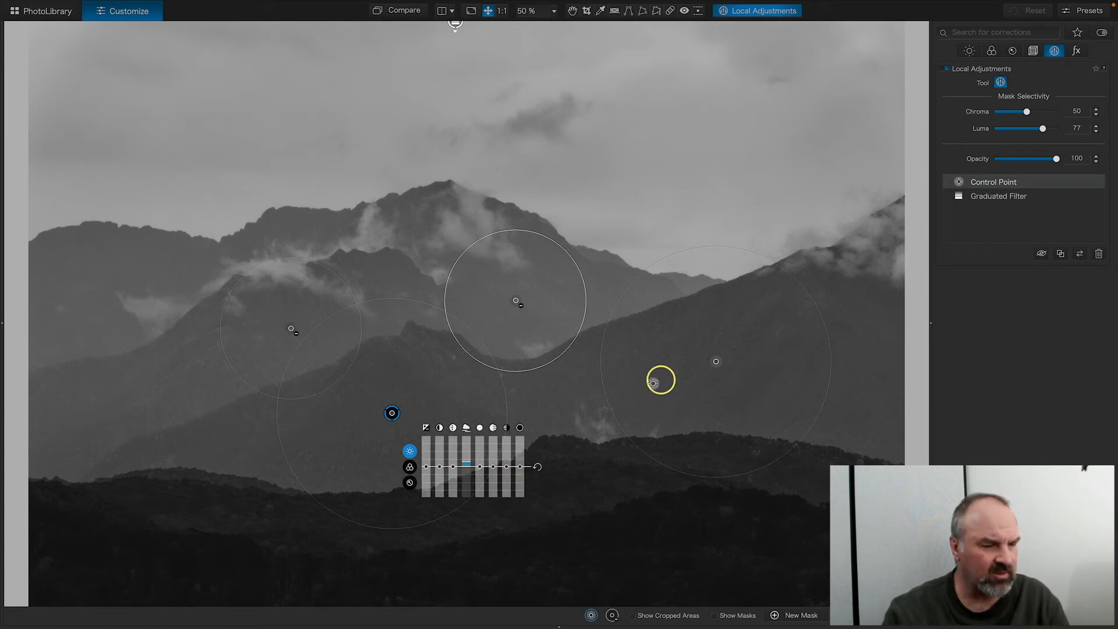
{"action": "left_click", "coordinate": [397, 13]}
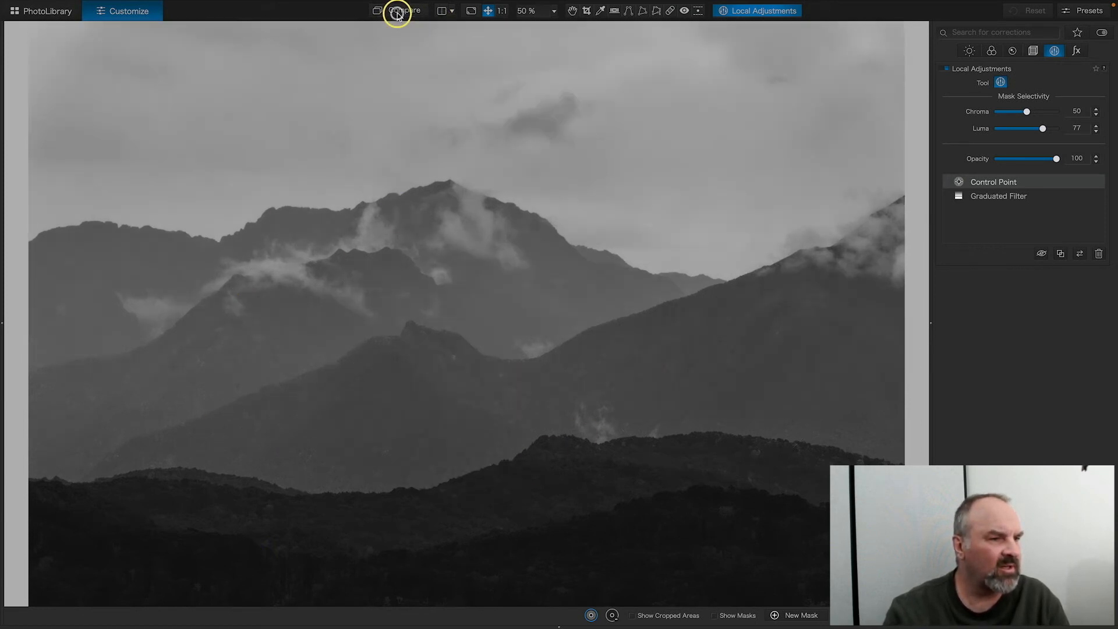
{"action": "left_click", "coordinate": [397, 13]}
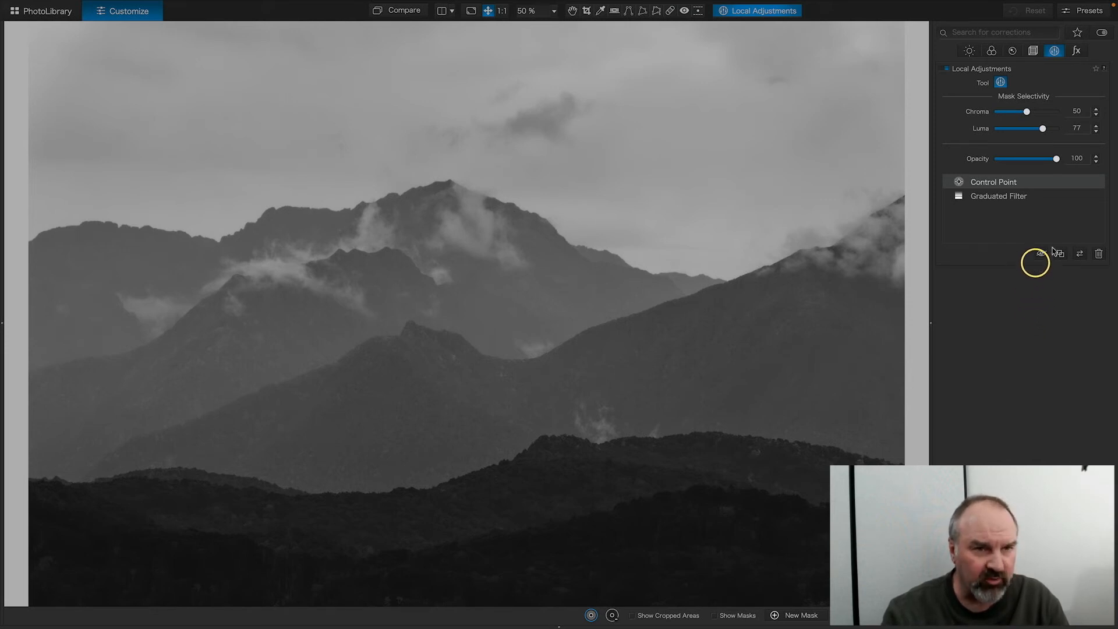
Step: Disable and re-enable the control point mask repeatedly to compare its effect on the middle slopes
{"action": "mouse_move", "coordinate": [1100, 181]}
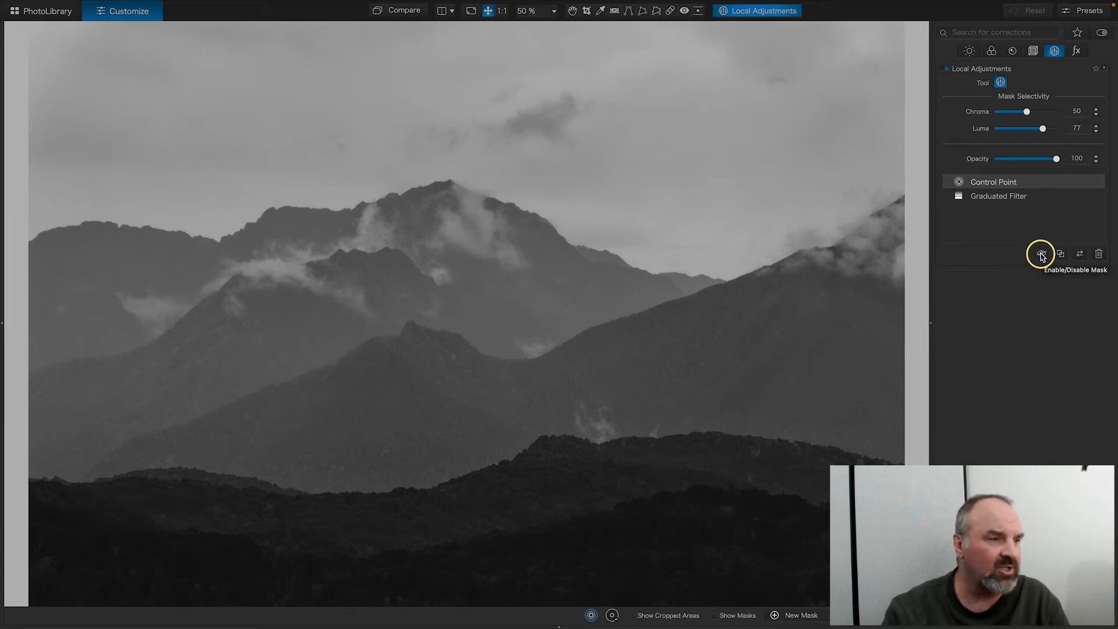
{"action": "left_click", "coordinate": [1041, 254]}
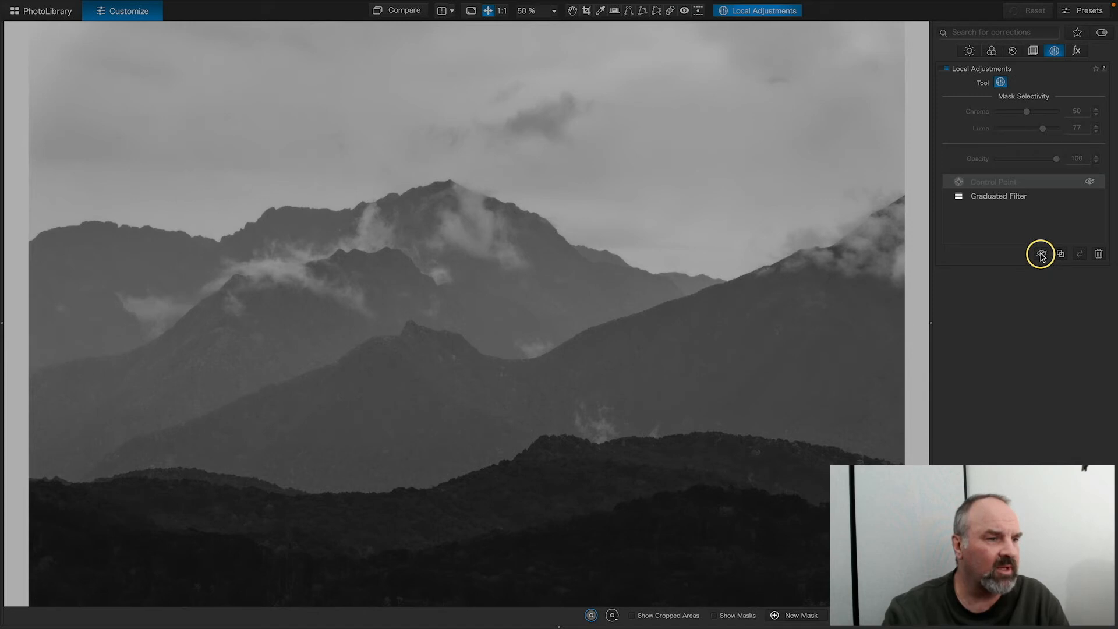
{"action": "left_click", "coordinate": [1041, 255]}
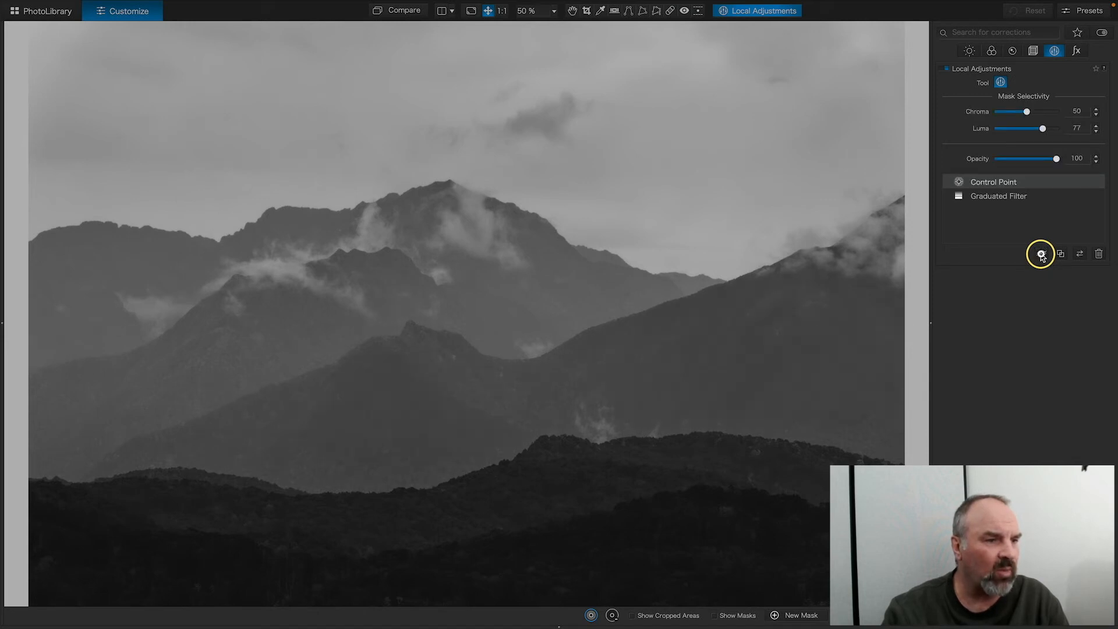
{"action": "left_click", "coordinate": [1041, 254]}
{"action": "left_click", "coordinate": [1041, 254]}
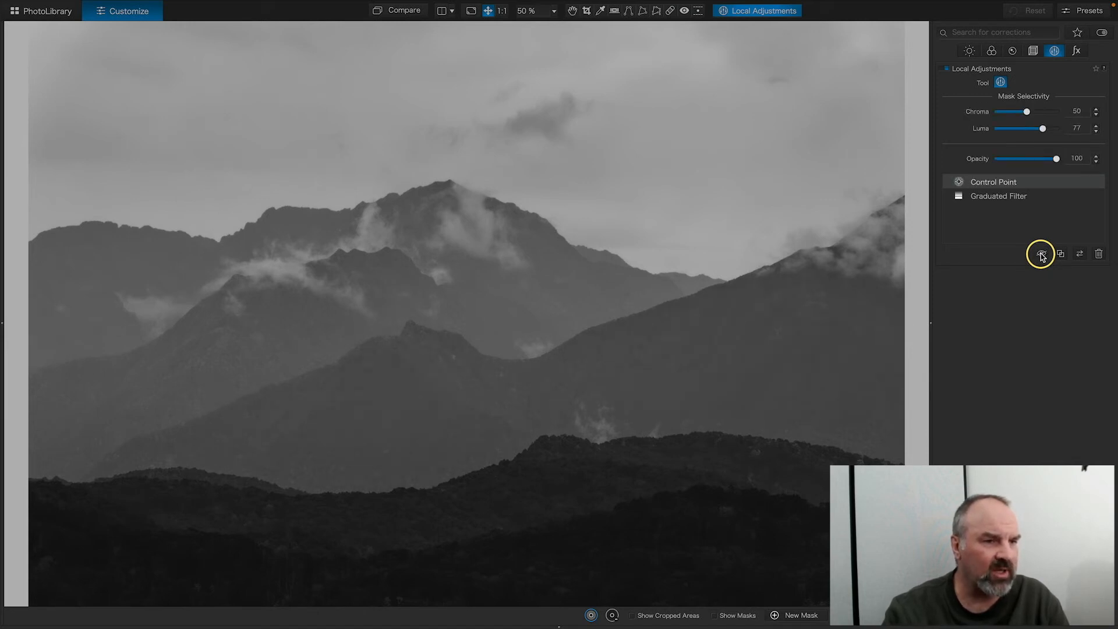
{"action": "left_click", "coordinate": [1041, 254]}
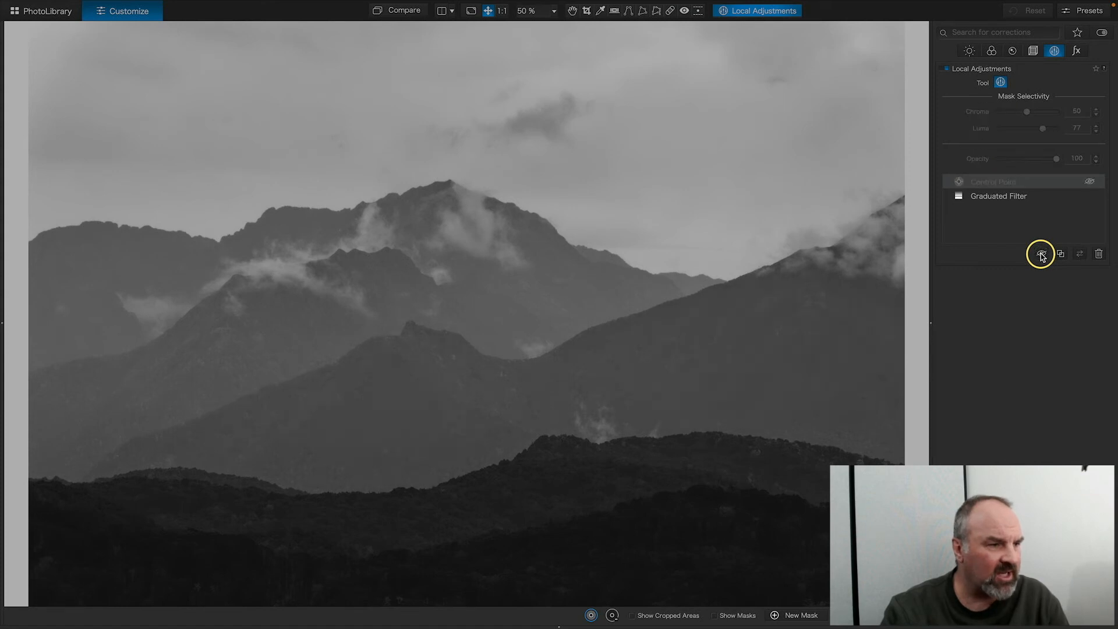
{"action": "left_click", "coordinate": [1041, 255]}
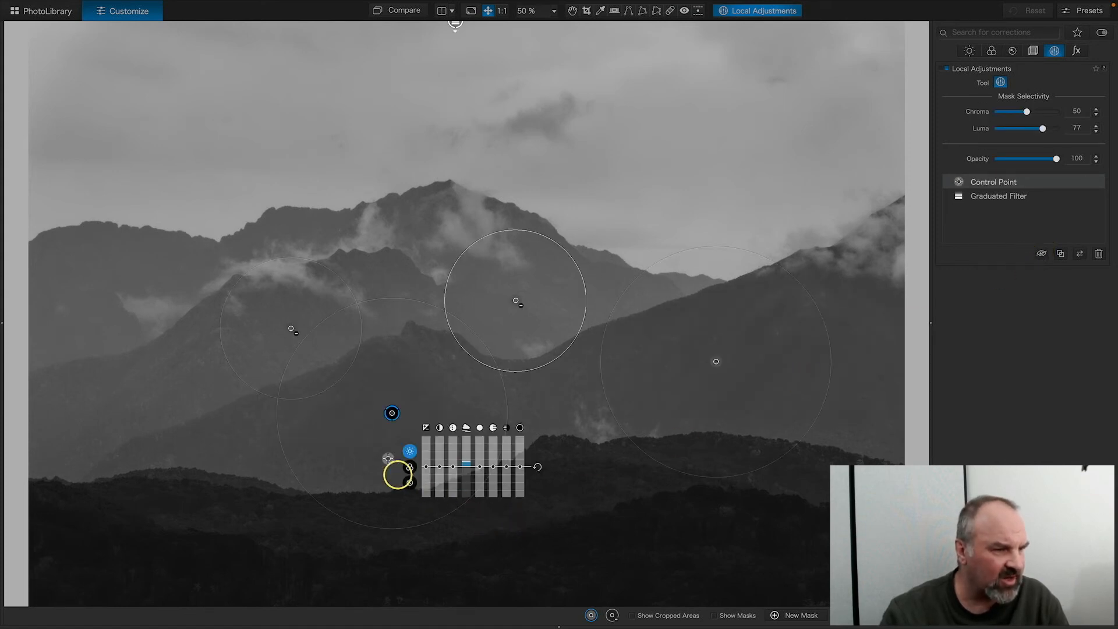
Step: Increase ClearView Plus slightly more on the control point mask and compare the photo with the mask disabled and enabled
{"action": "mouse_move", "coordinate": [467, 466]}
{"action": "left_click_drag", "start_coordinate": [467, 466], "coordinate": [466, 462]}
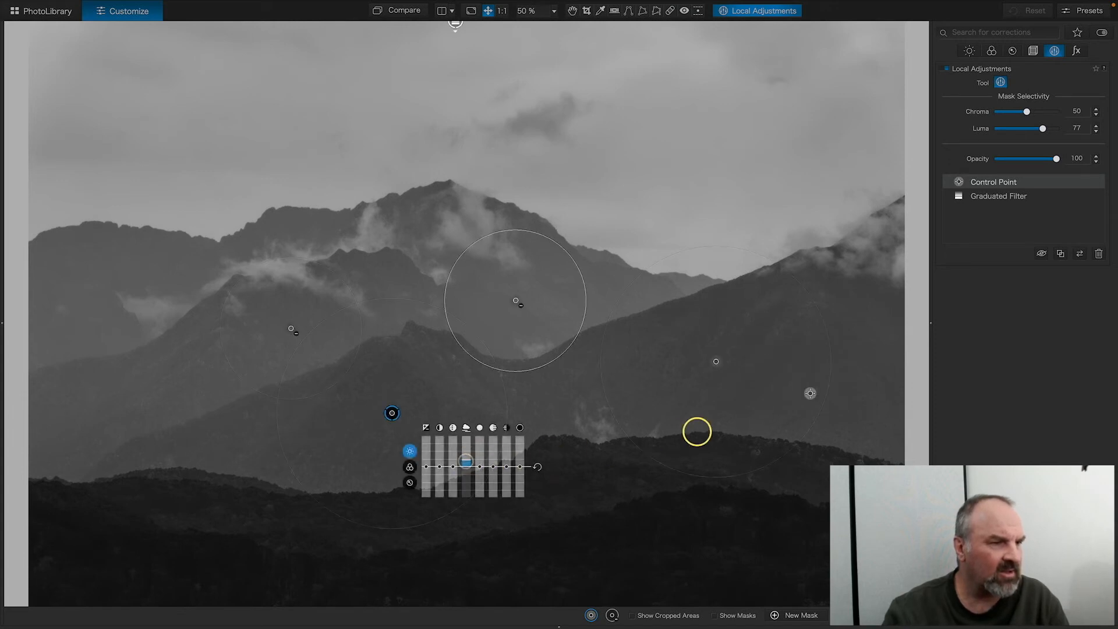
{"action": "left_click", "coordinate": [1042, 254]}
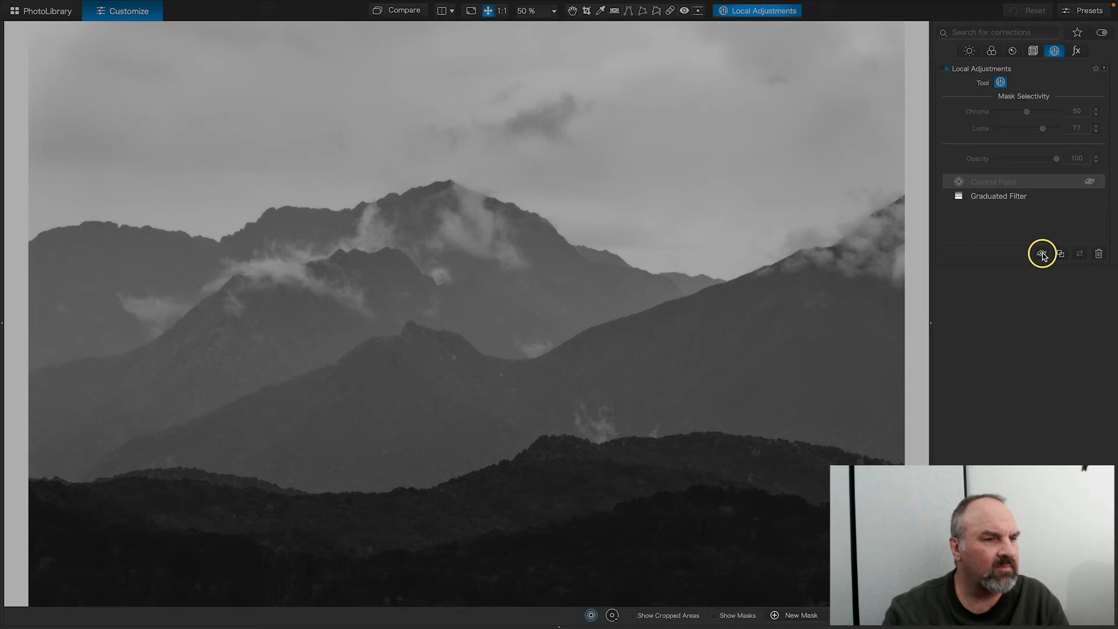
{"action": "left_click", "coordinate": [1042, 254]}
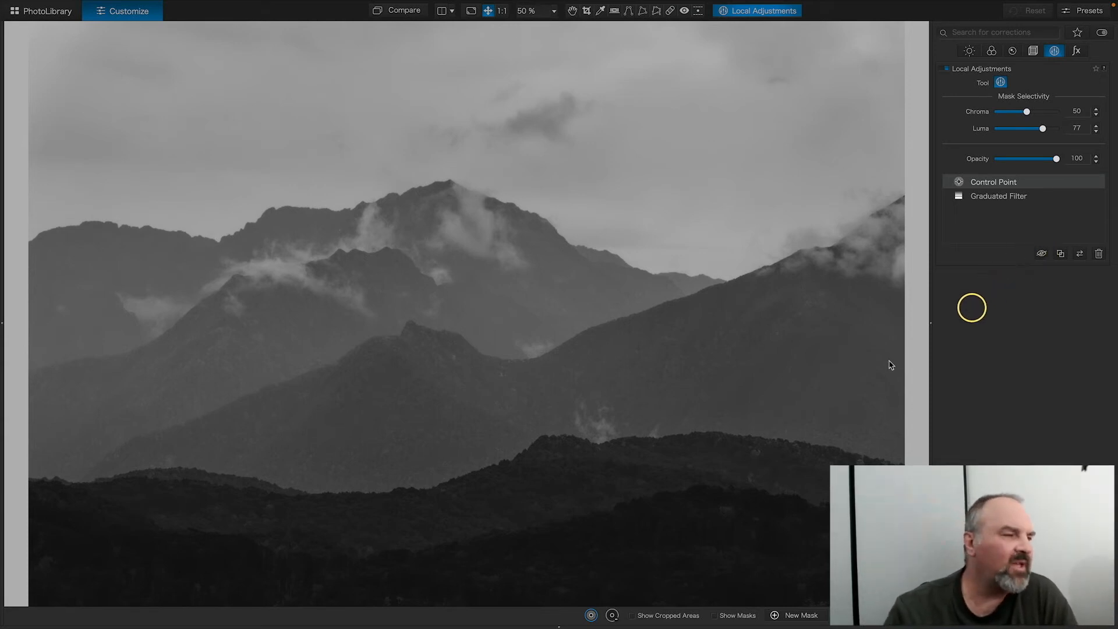
Step: Start a new control point mask on the cloud-topped slope behind the middle ridge and display the mask
{"action": "mouse_move", "coordinate": [438, 516]}
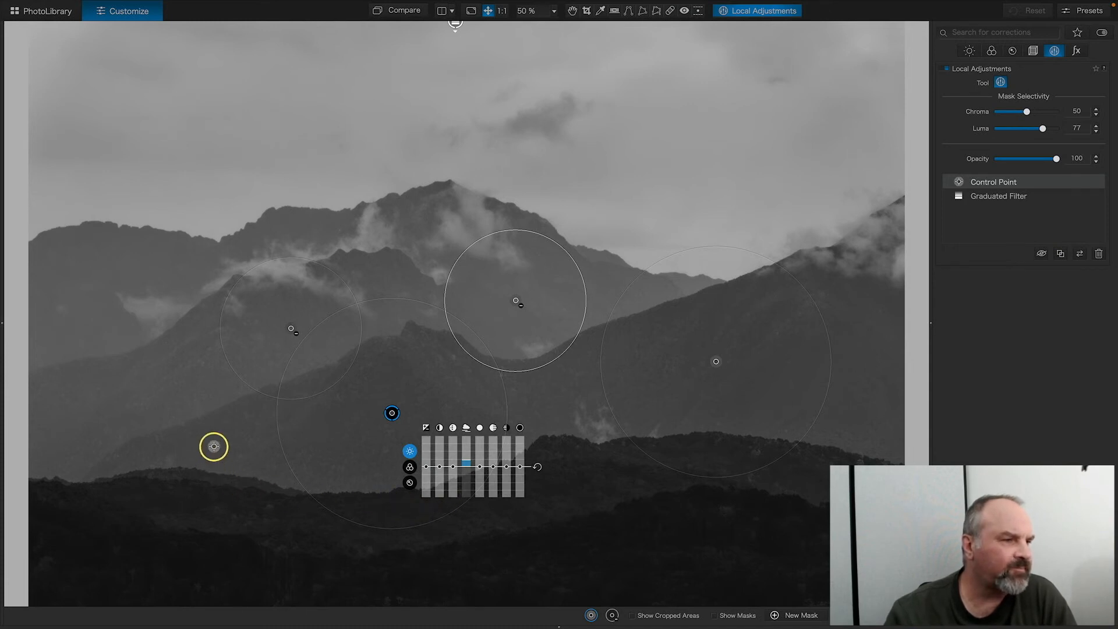
{"action": "right_click", "coordinate": [214, 445]}
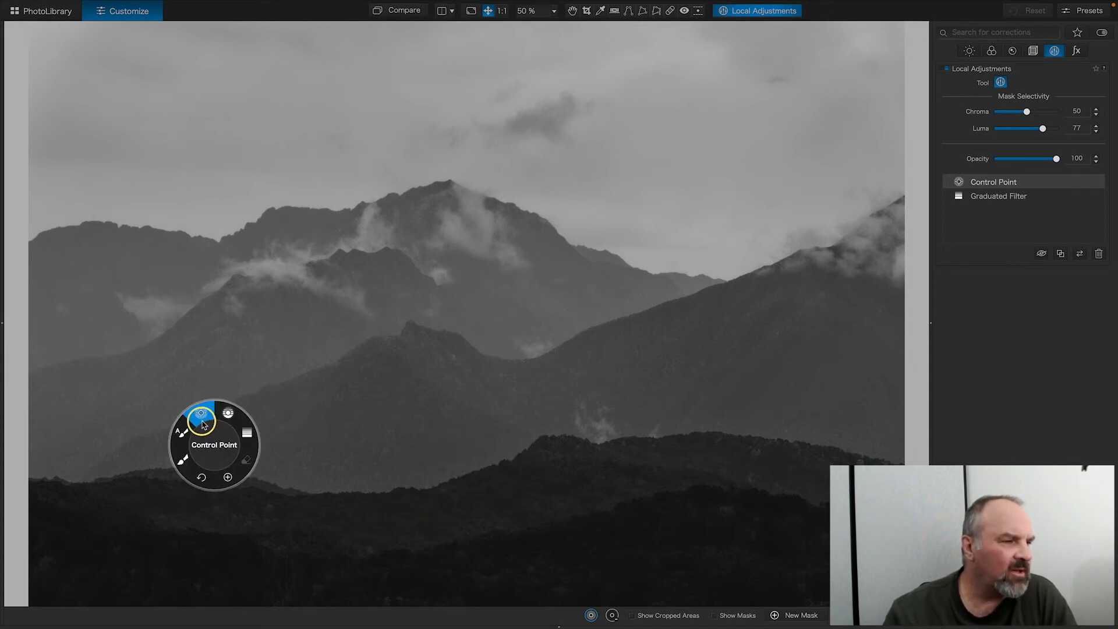
{"action": "left_click", "coordinate": [227, 477]}
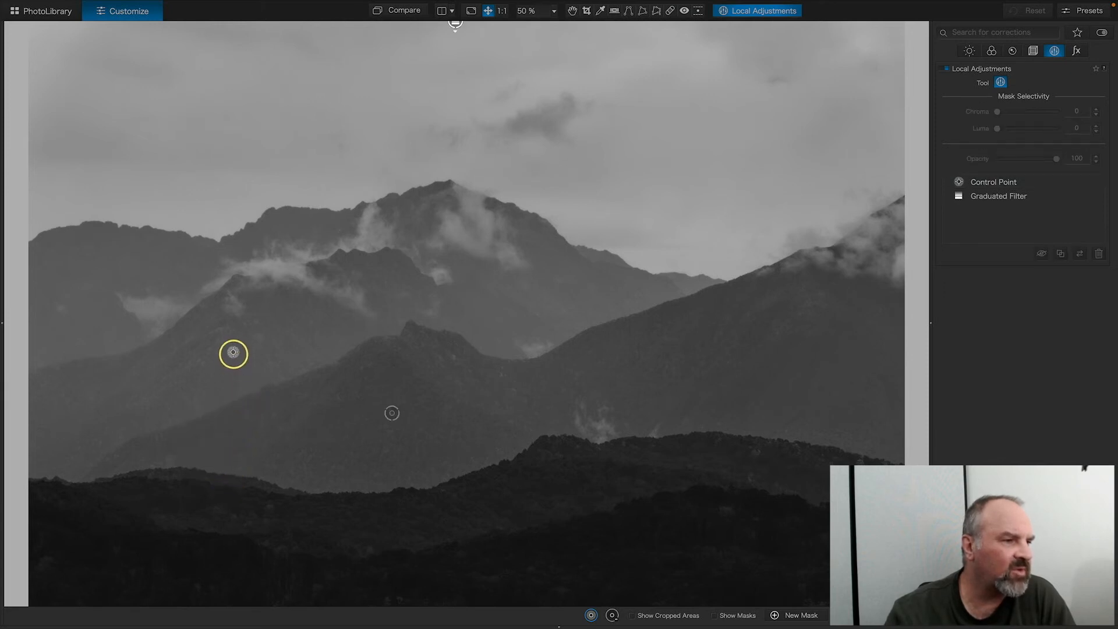
{"action": "left_click", "coordinate": [272, 328]}
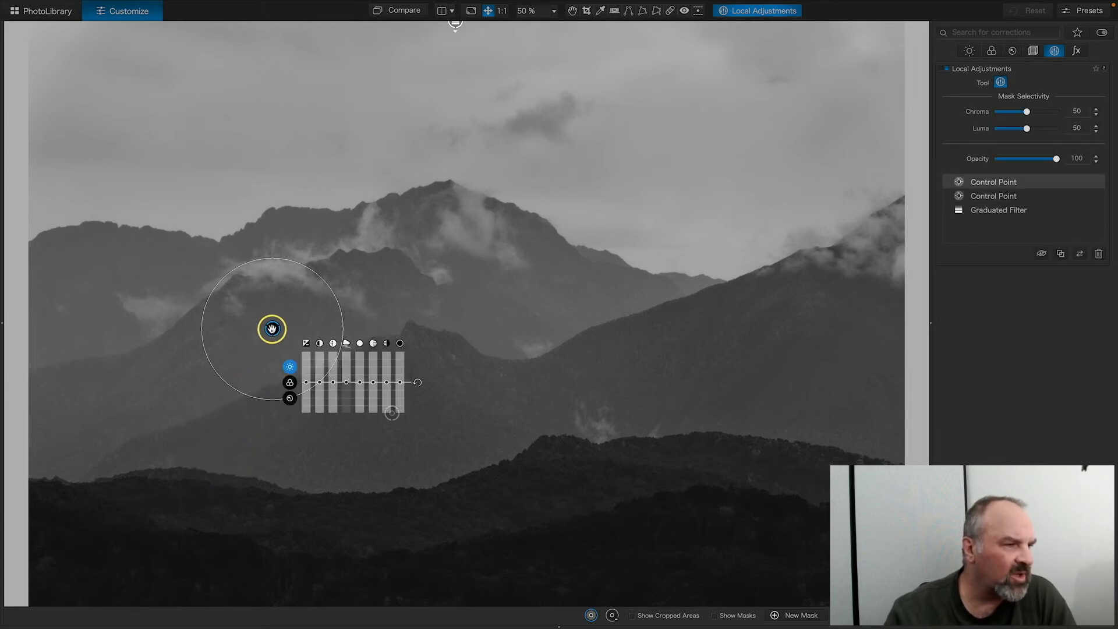
{"action": "left_click", "coordinate": [714, 615]}
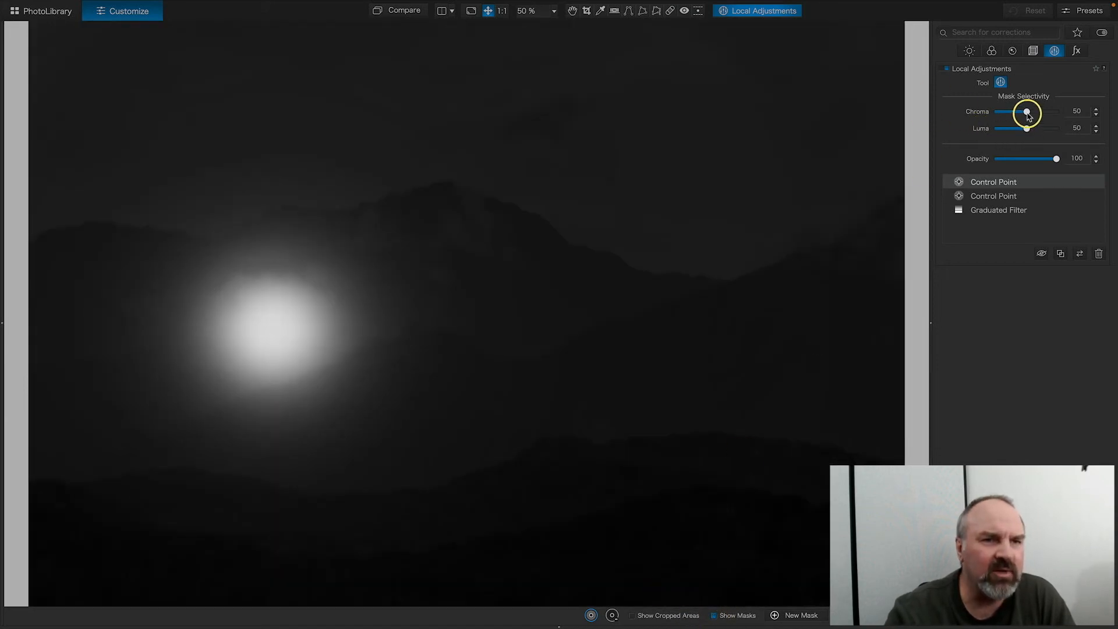
Step: Set the new mask's Chroma selectivity to 100, shift its control point slightly down the slope and shrink its circle
{"action": "left_click_drag", "start_coordinate": [1028, 115], "coordinate": [1052, 115]}
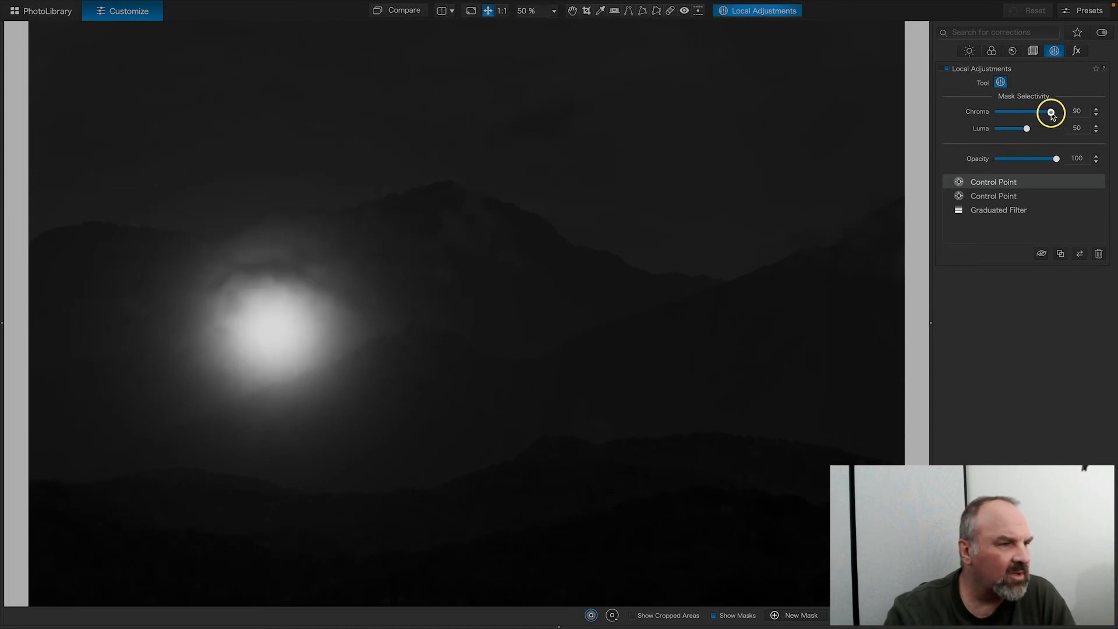
{"action": "left_click_drag", "start_coordinate": [1051, 115], "coordinate": [1055, 115]}
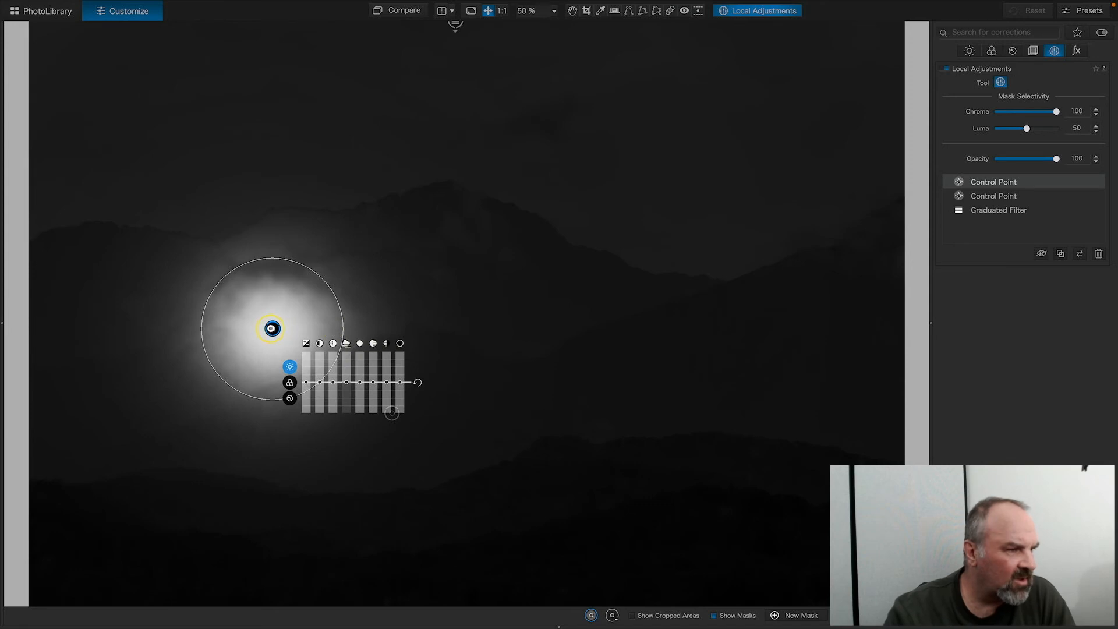
{"action": "mouse_move", "coordinate": [271, 329]}
{"action": "left_mouse_down"}
{"action": "mouse_move", "coordinate": [310, 316]}
{"action": "mouse_move", "coordinate": [262, 332]}
{"action": "left_mouse_up"}
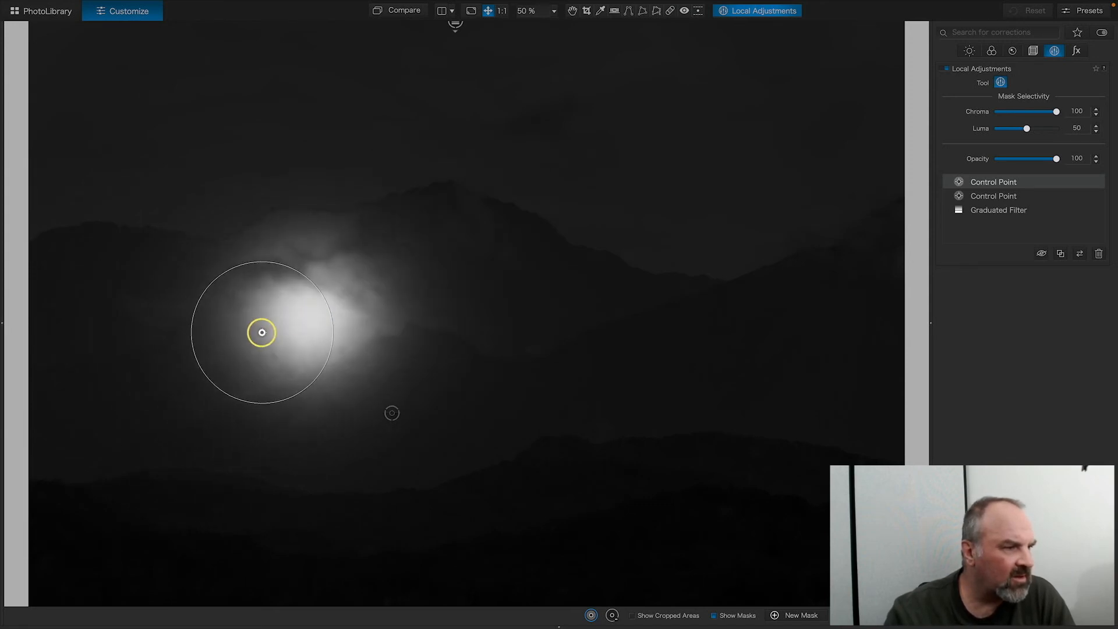
{"action": "left_click_drag", "start_coordinate": [263, 264], "coordinate": [261, 280]}
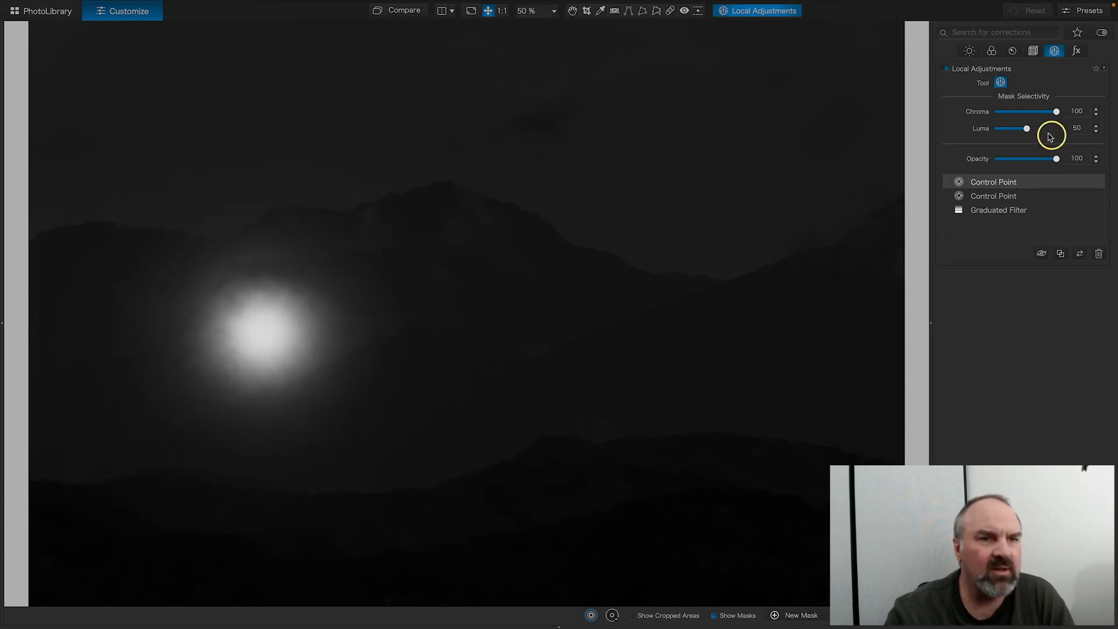
Step: Set the mask's Chroma selectivity to 50 and Luma to 100, and enlarge the control point's circle
{"action": "left_click_drag", "start_coordinate": [1056, 112], "coordinate": [1027, 130]}
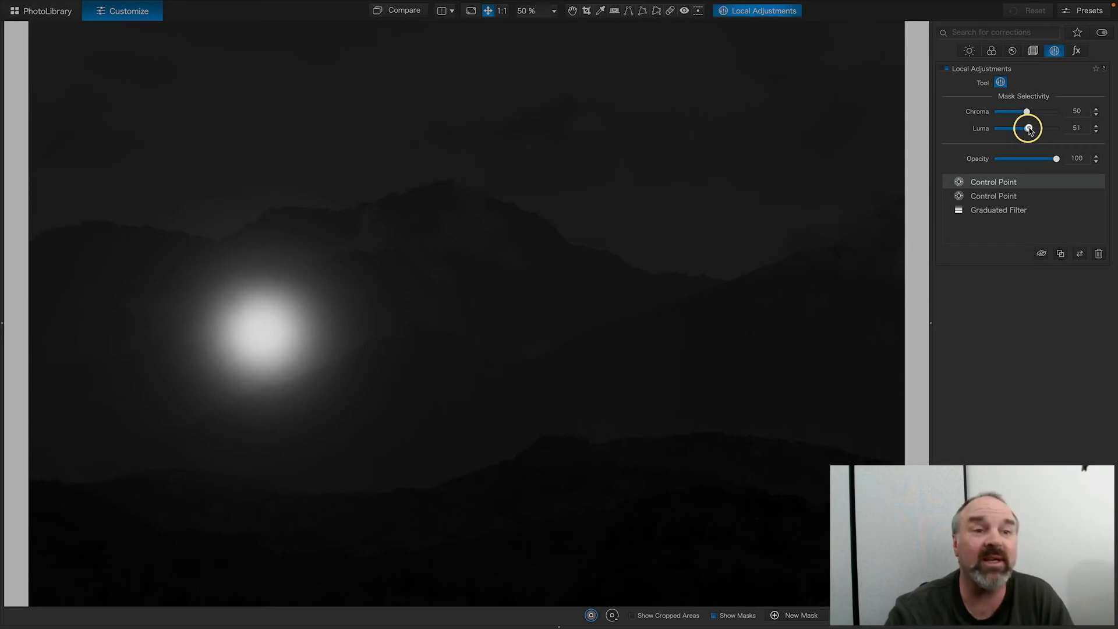
{"action": "left_click_drag", "start_coordinate": [1028, 129], "coordinate": [1093, 130]}
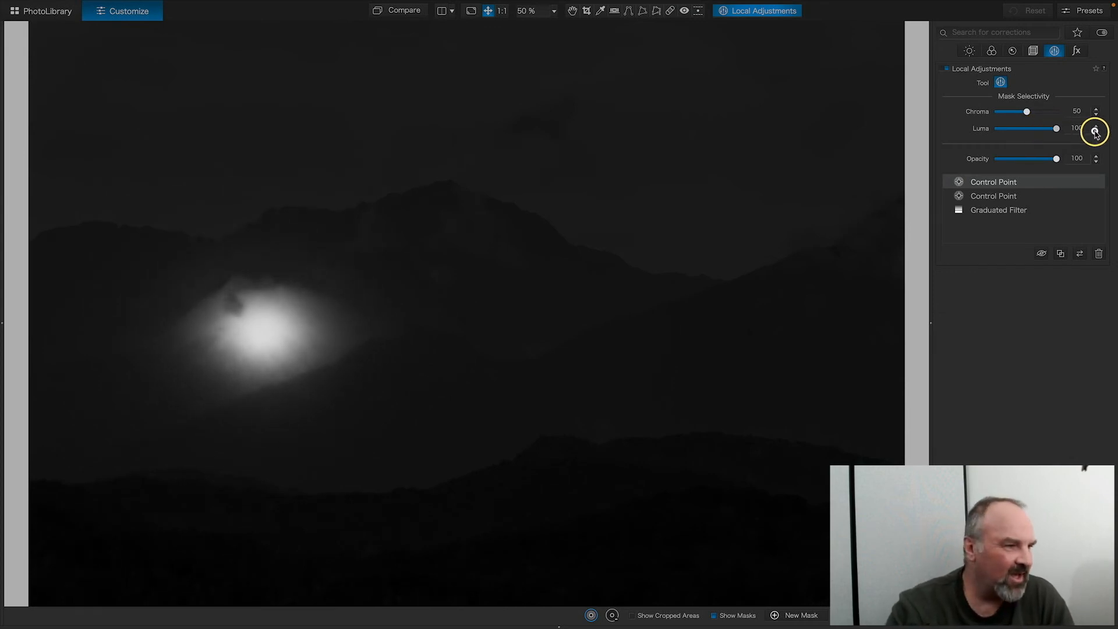
{"action": "left_click_drag", "start_coordinate": [299, 294], "coordinate": [326, 298]}
Step: Add a second, smaller control point to the mask, place it on the neighbouring peak's slope and check the mask display
{"action": "left_click", "coordinate": [436, 298]}
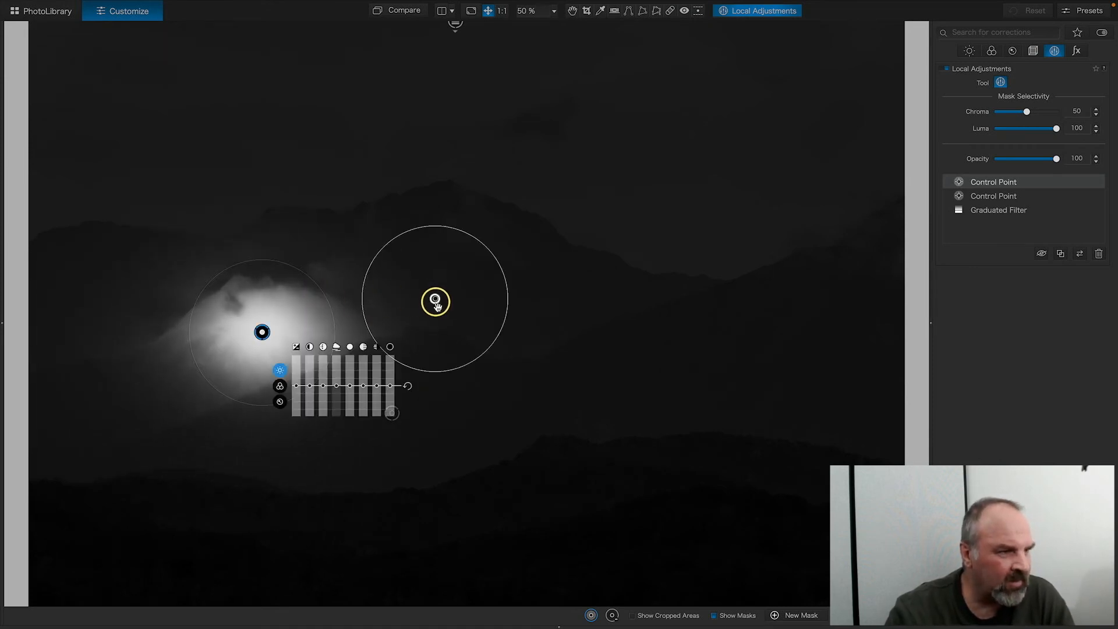
{"action": "left_click_drag", "start_coordinate": [503, 278], "coordinate": [451, 263]}
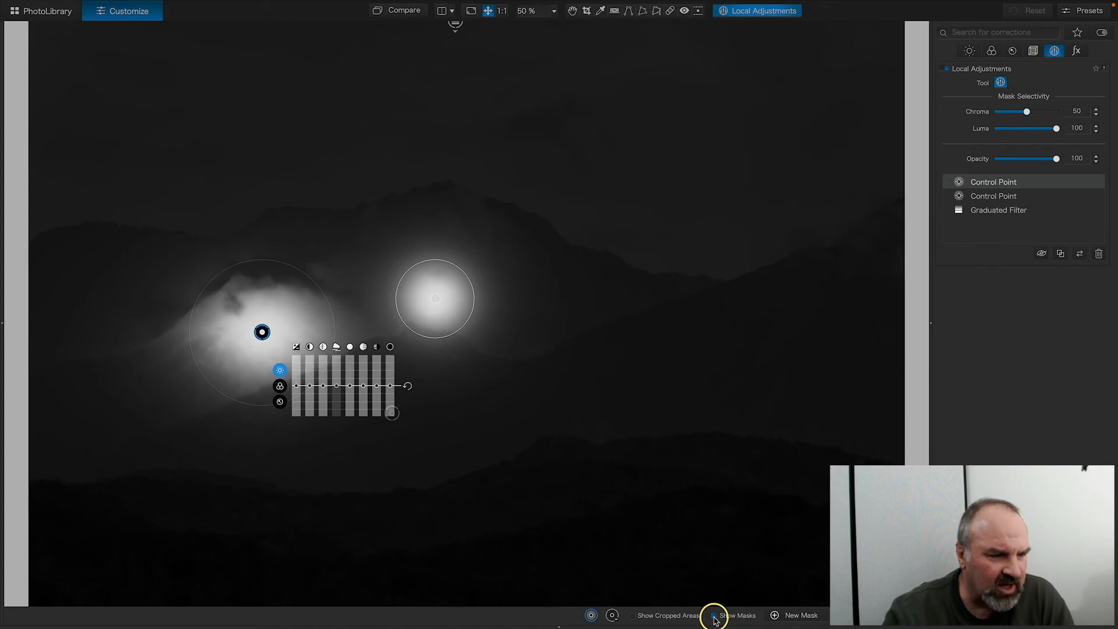
{"action": "left_click", "coordinate": [714, 615]}
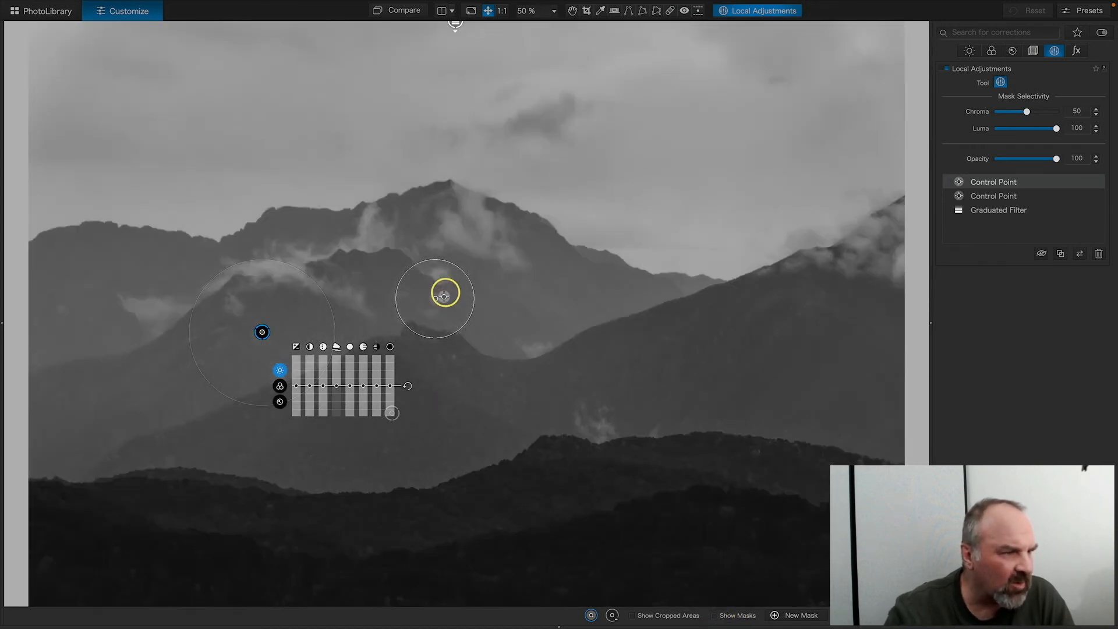
{"action": "left_click_drag", "start_coordinate": [435, 299], "coordinate": [370, 293]}
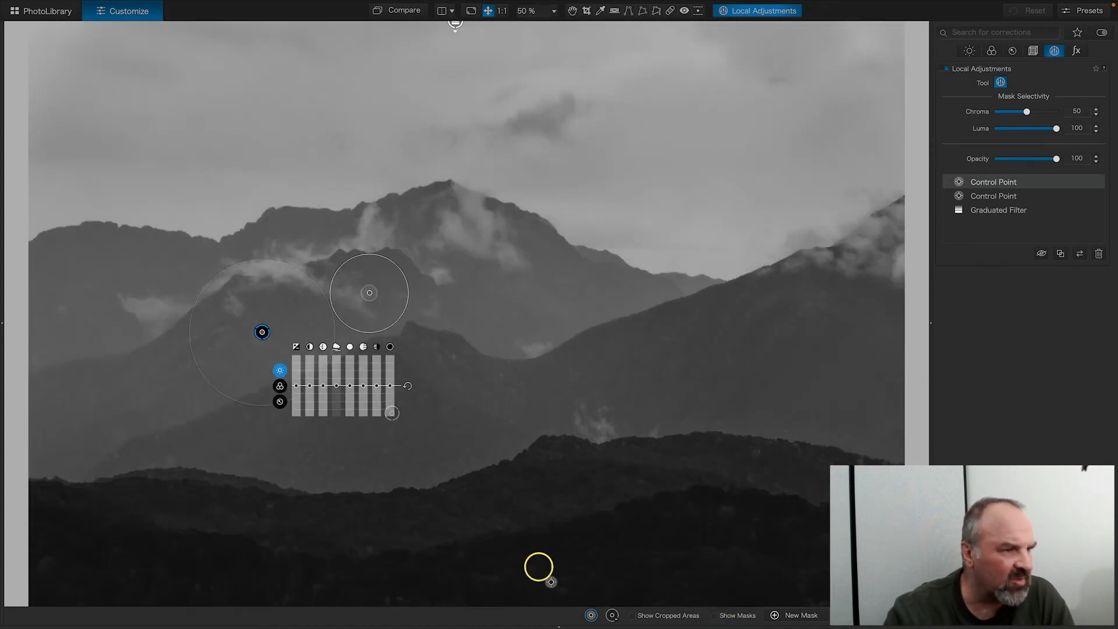
{"action": "left_click", "coordinate": [715, 616]}
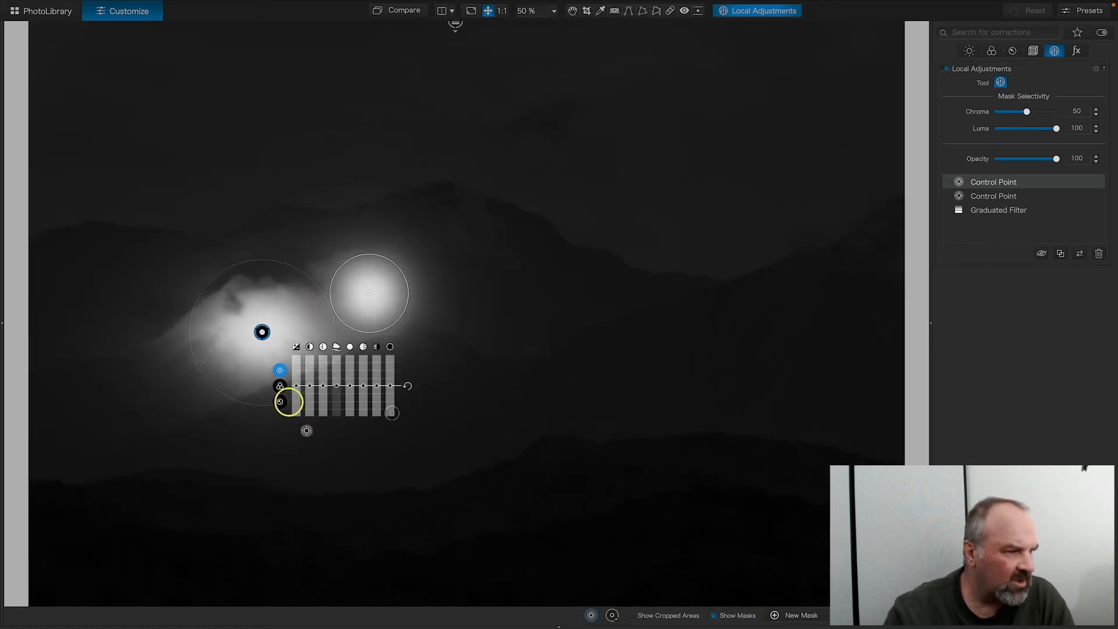
Step: Surround the two masked slopes with five small negative control points to exclude nearby areas, and hide the mask display
{"action": "left_click", "coordinate": [157, 290]}
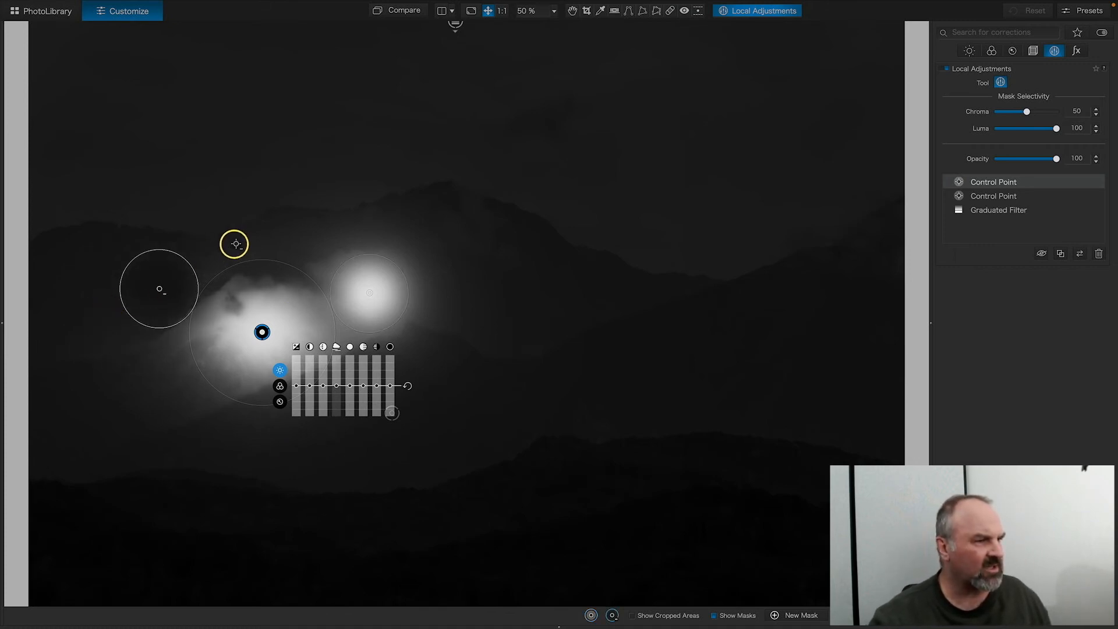
{"action": "left_click", "coordinate": [295, 243]}
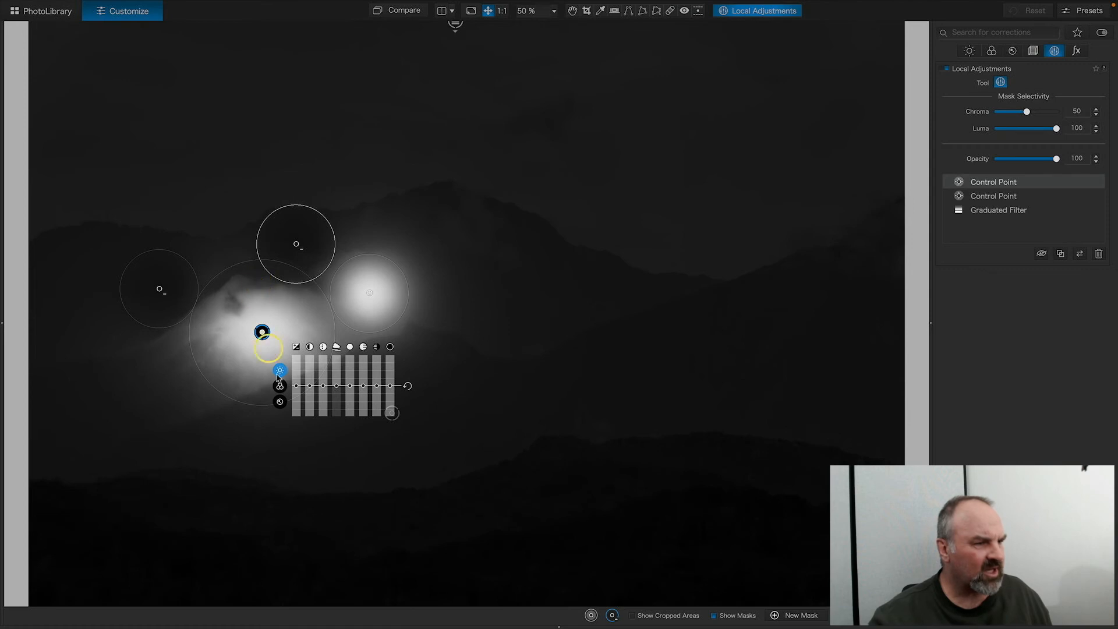
{"action": "left_click", "coordinate": [262, 430]}
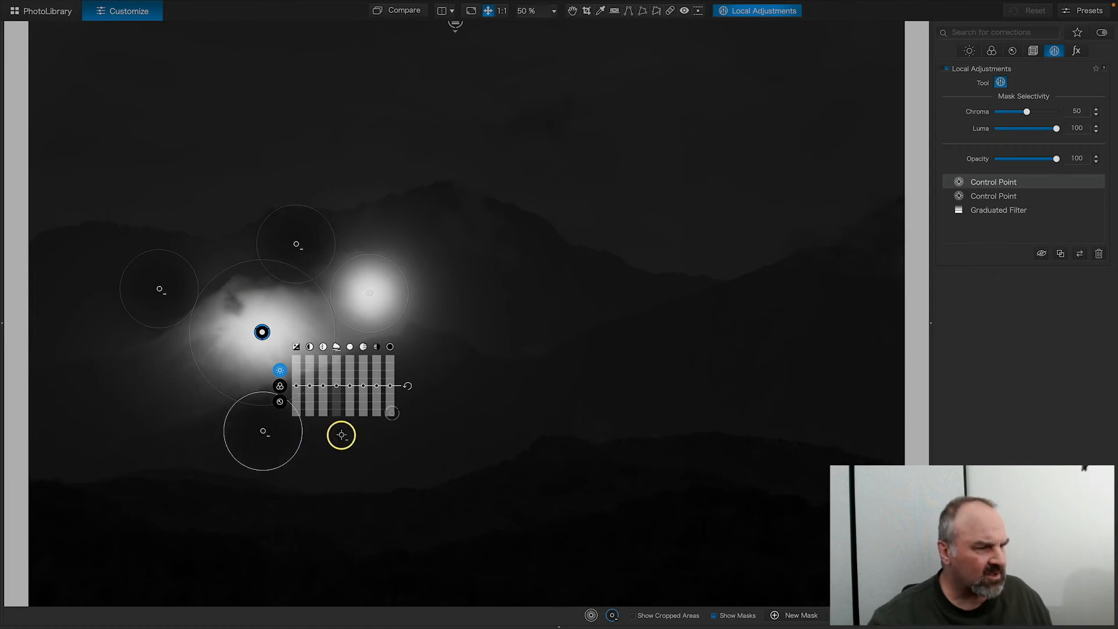
{"action": "left_click", "coordinate": [342, 434]}
{"action": "left_click_drag", "start_coordinate": [341, 434], "coordinate": [332, 412]}
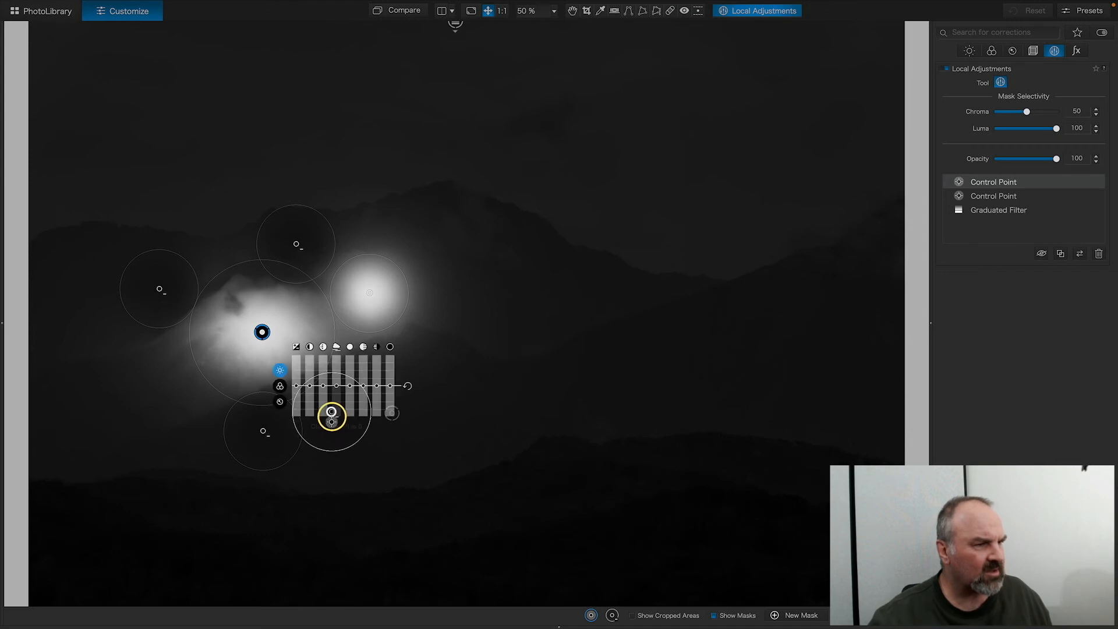
{"action": "left_click", "coordinate": [417, 370]}
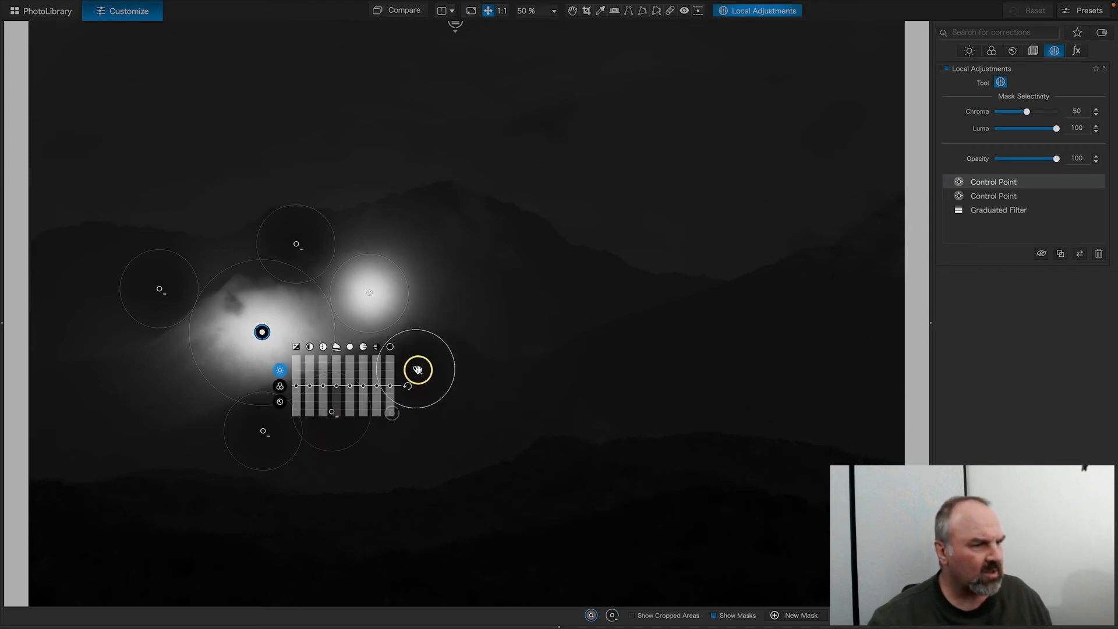
{"action": "left_click_drag", "start_coordinate": [417, 370], "coordinate": [385, 379]}
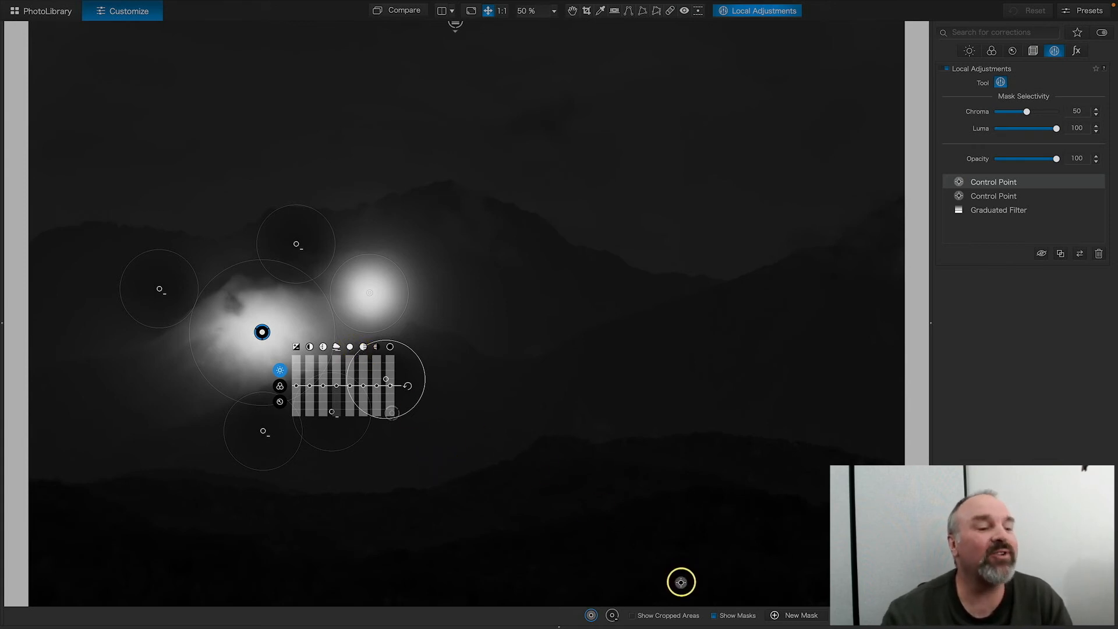
{"action": "left_click", "coordinate": [713, 615]}
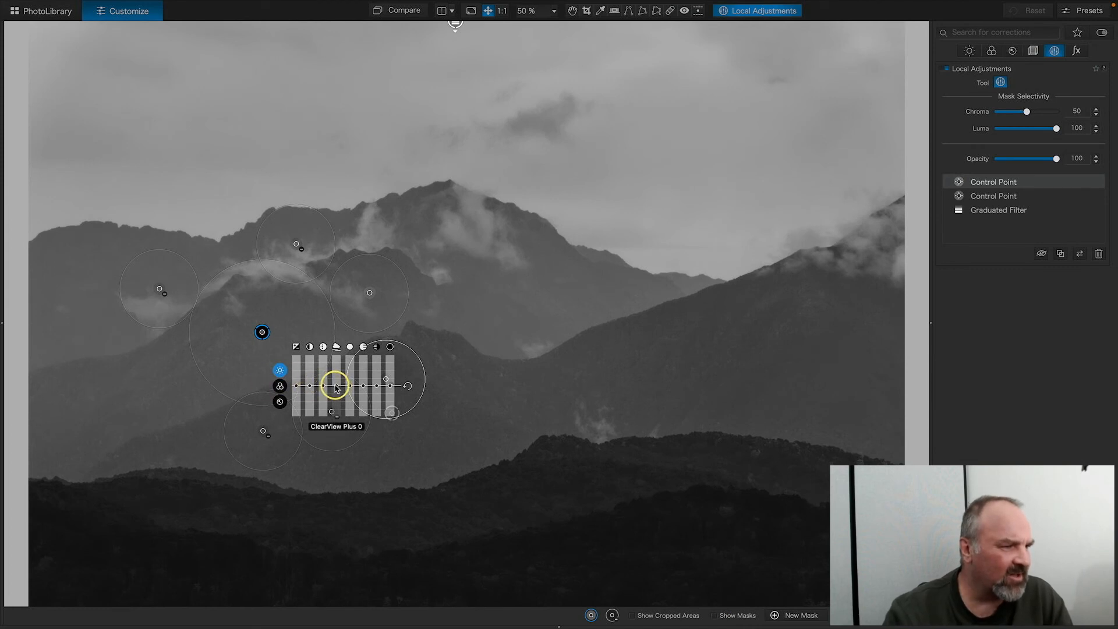
Step: Raise ClearView Plus on the new mask to about 8 and compare the photo with the mask disabled and enabled
{"action": "left_click_drag", "start_coordinate": [336, 389], "coordinate": [335, 385]}
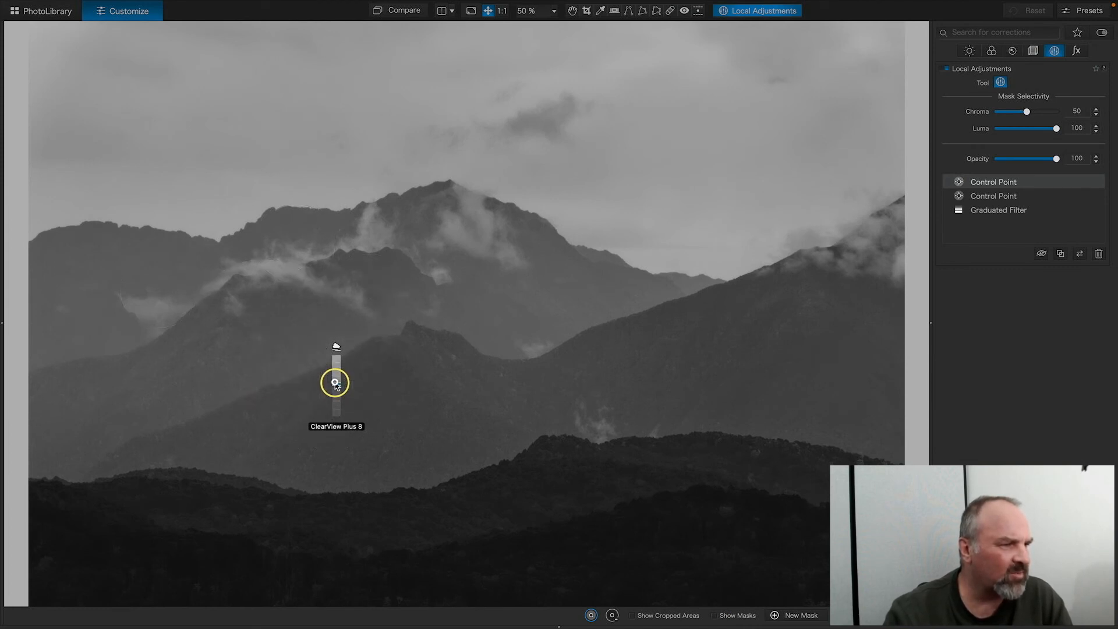
{"action": "left_click_drag", "start_coordinate": [336, 385], "coordinate": [336, 383]}
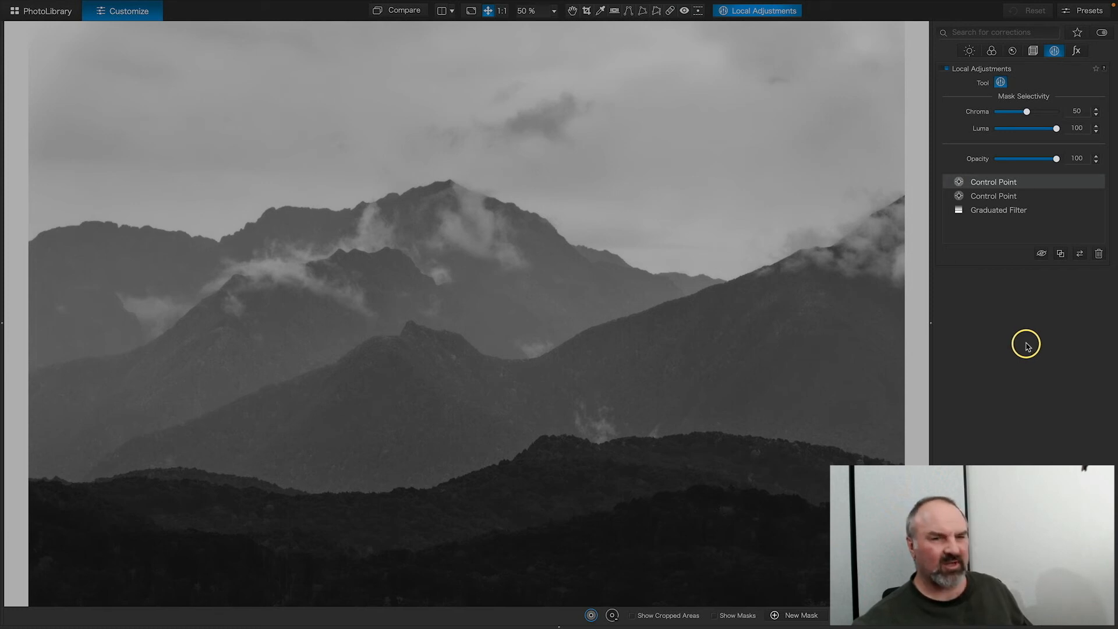
{"action": "left_click", "coordinate": [1042, 254]}
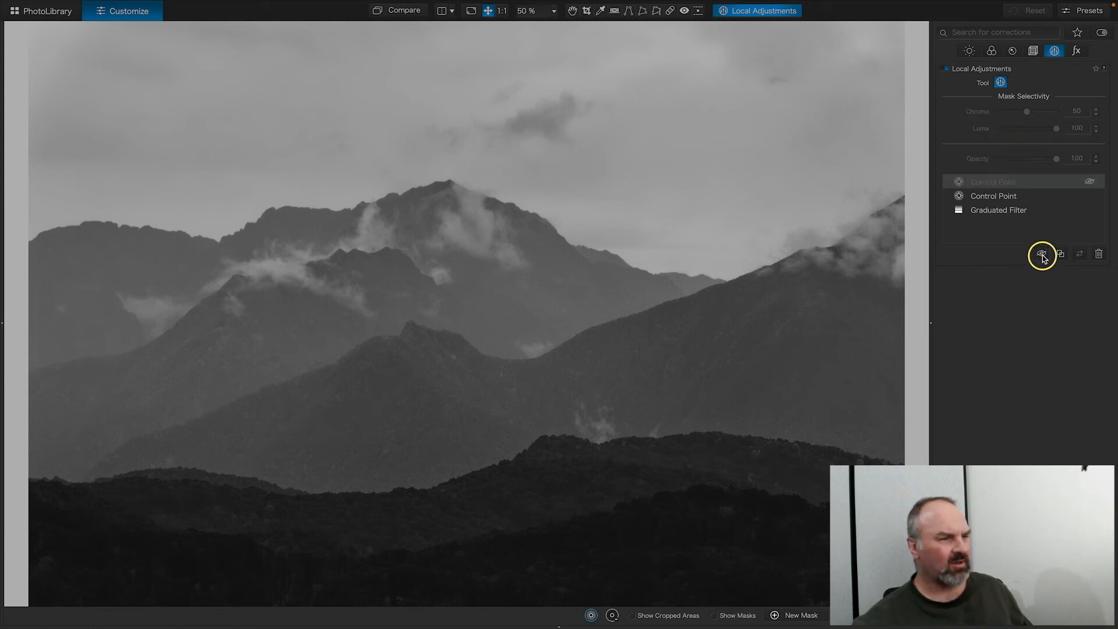
{"action": "left_click", "coordinate": [1042, 255]}
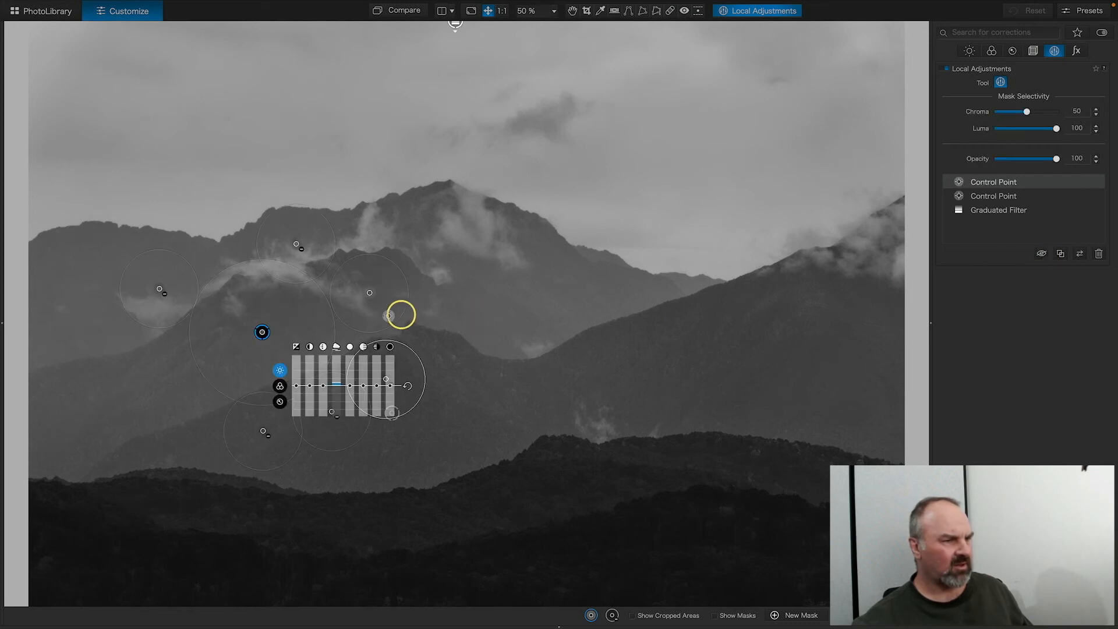
Step: Shift the main control point slightly down, increase its ClearView Plus a little more and compare with the mask disabled and enabled
{"action": "left_click", "coordinate": [265, 340]}
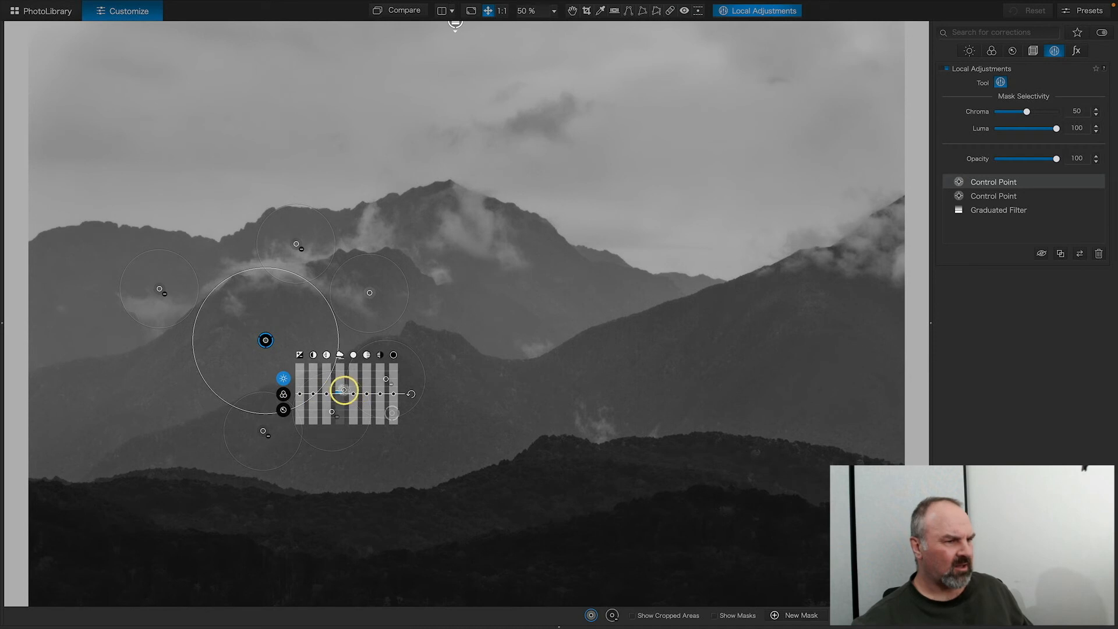
{"action": "left_click_drag", "start_coordinate": [342, 390], "coordinate": [343, 388]}
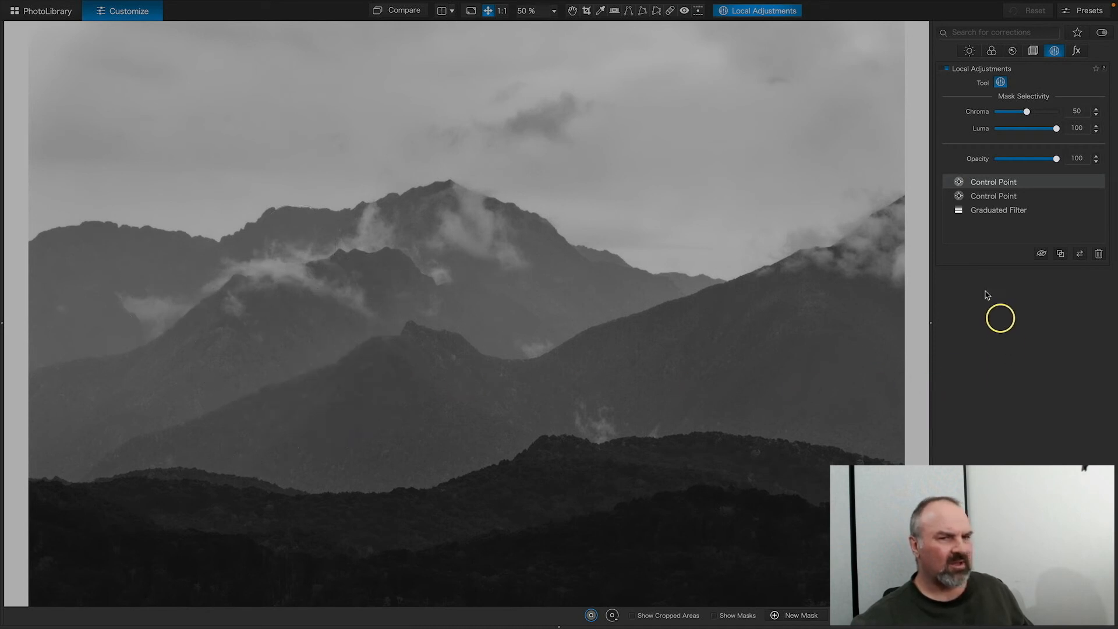
{"action": "left_click", "coordinate": [1040, 253]}
{"action": "left_click", "coordinate": [1041, 253]}
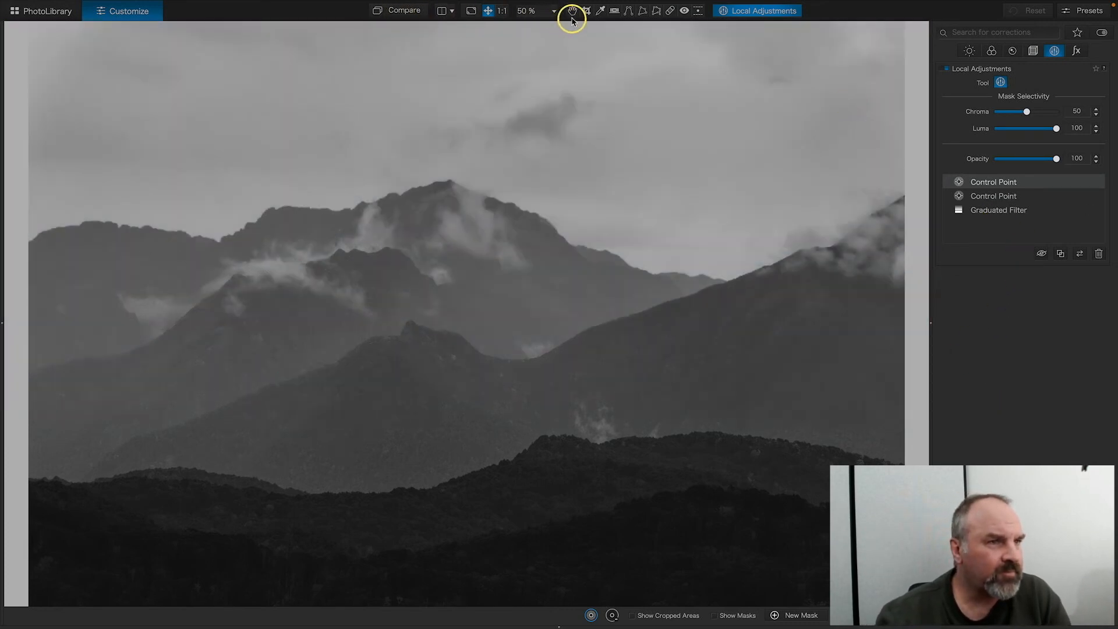
Step: Leave the local adjustments and start a crop of the photo with the aspect ratio set to Unconstrained
{"action": "left_click", "coordinate": [572, 11]}
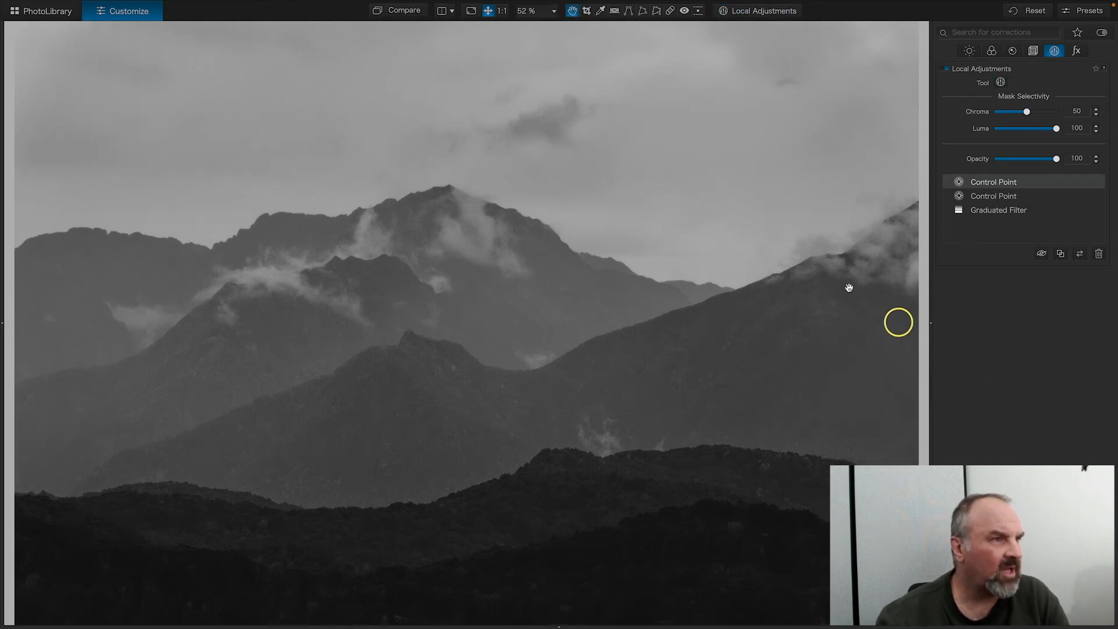
{"action": "left_click", "coordinate": [587, 13]}
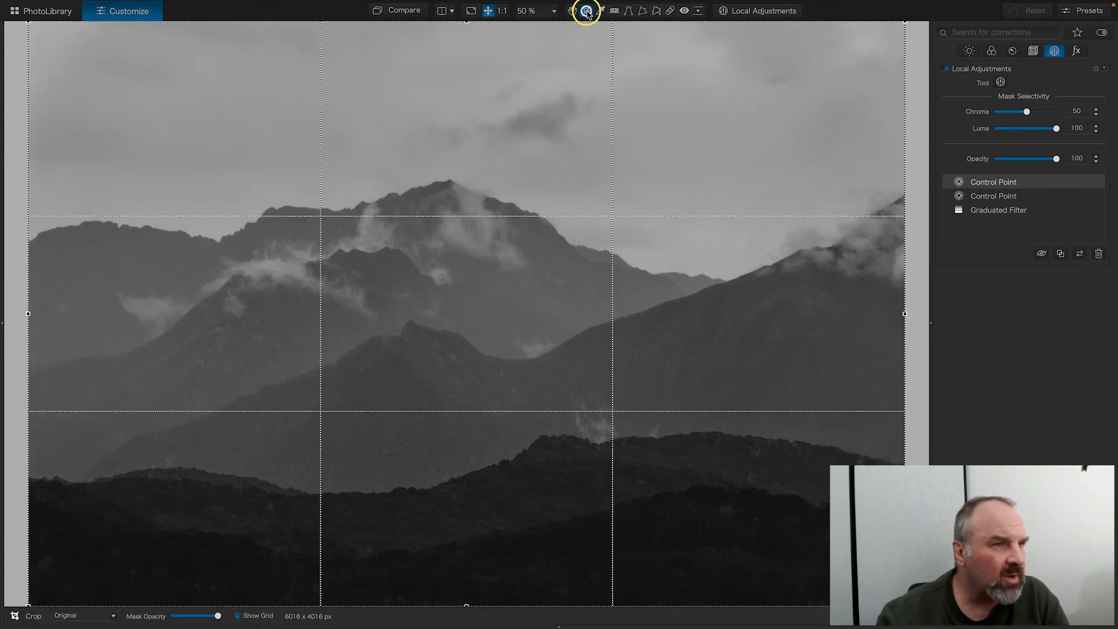
{"action": "mouse_move", "coordinate": [465, 22]}
{"action": "left_mouse_down"}
{"action": "mouse_move", "coordinate": [464, 70]}
{"action": "mouse_move", "coordinate": [462, 7]}
{"action": "left_mouse_up"}
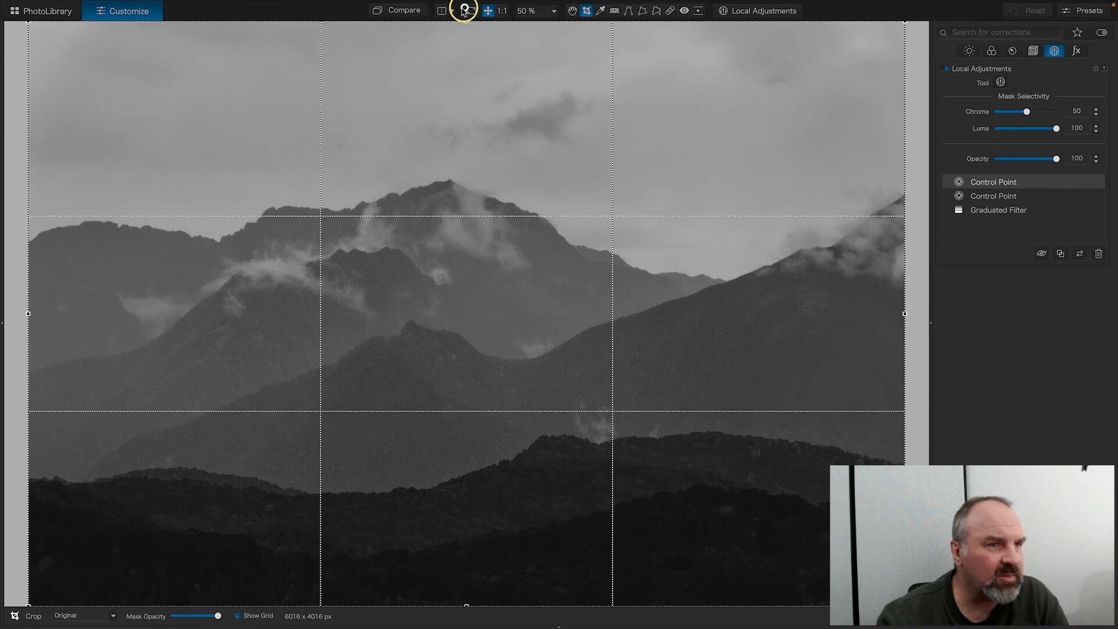
{"action": "left_click", "coordinate": [117, 618]}
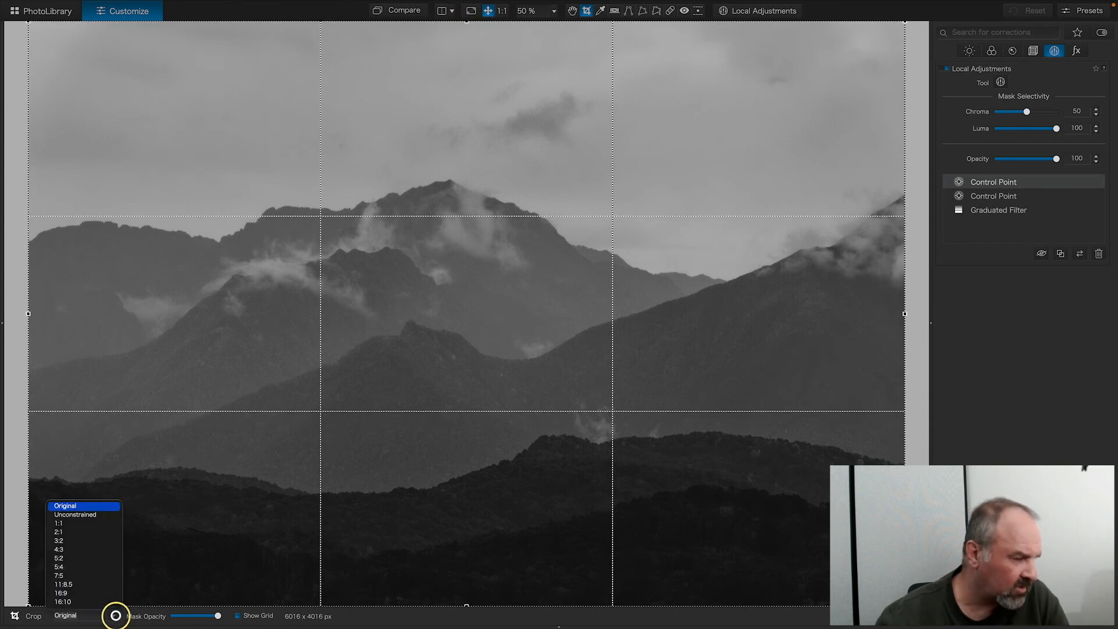
{"action": "left_click", "coordinate": [86, 515]}
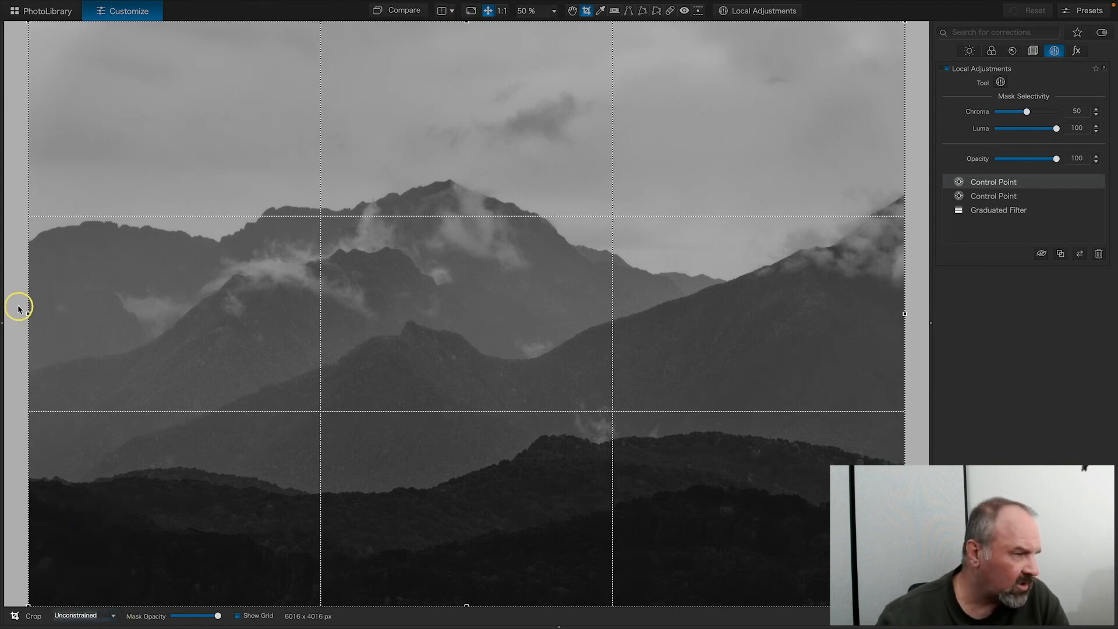
Step: Crop the photo's left edge and upper sky to 5598 x 3549 px and apply the crop
{"action": "left_click_drag", "start_coordinate": [29, 312], "coordinate": [89, 316]}
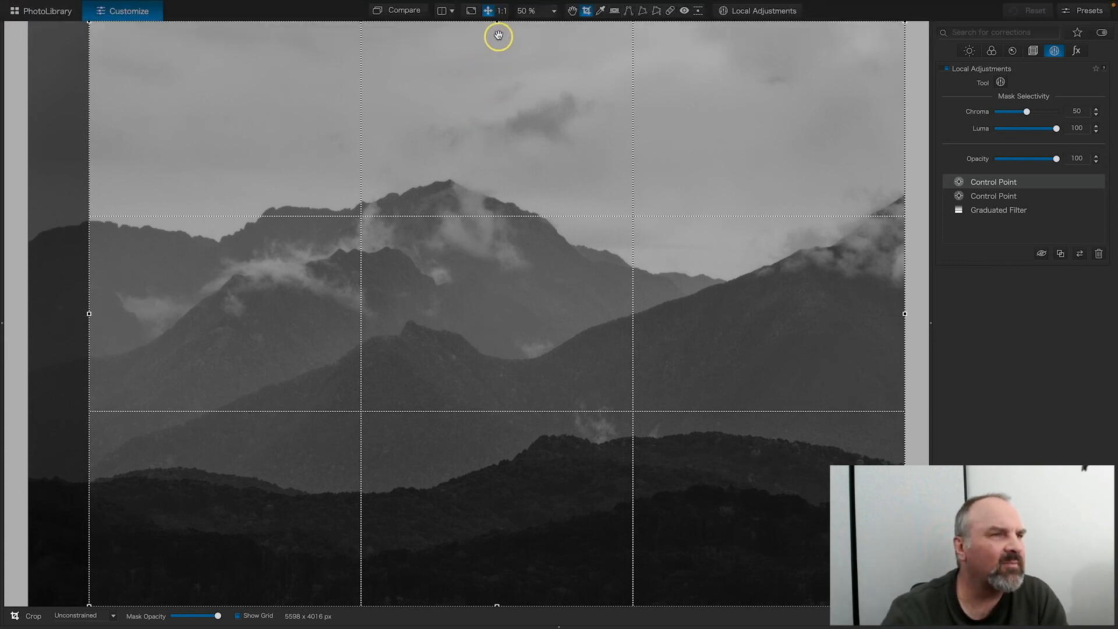
{"action": "left_click_drag", "start_coordinate": [497, 22], "coordinate": [494, 89]}
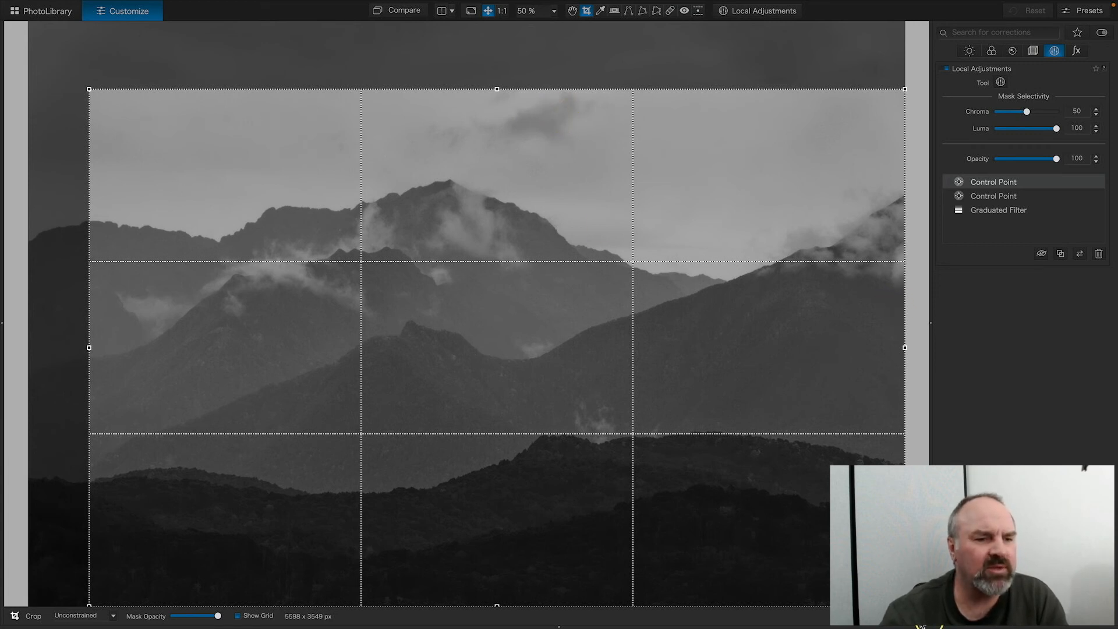
{"action": "left_click", "coordinate": [903, 615]}
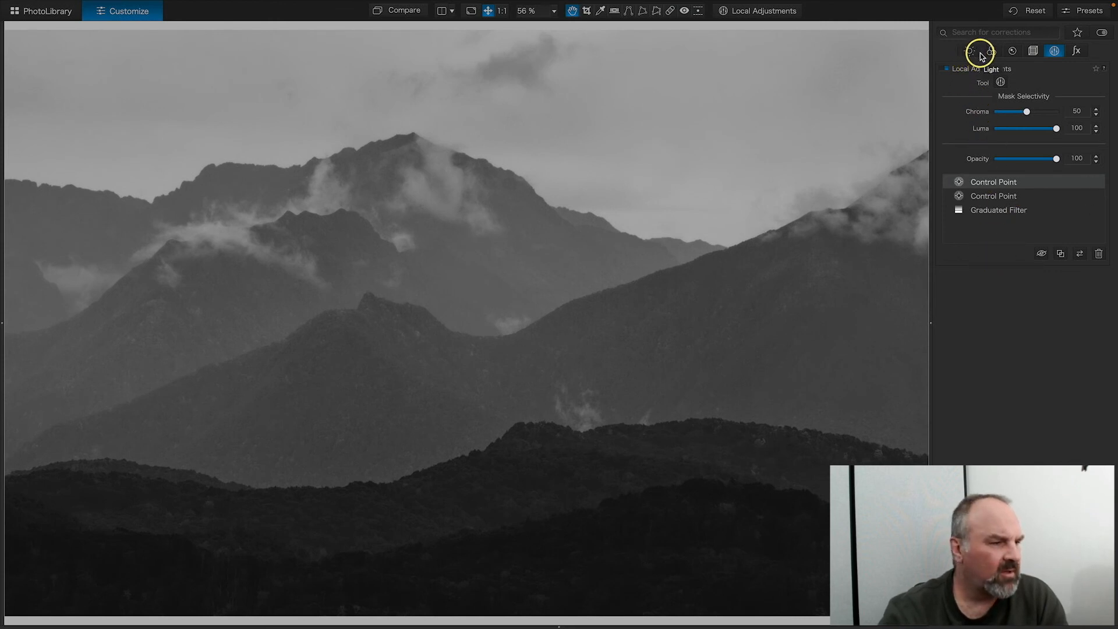
Step: Inspect the slopes at 100%, display the histogram and add a master tone curve point that slightly brightens the midtones
{"action": "left_click", "coordinate": [697, 350]}
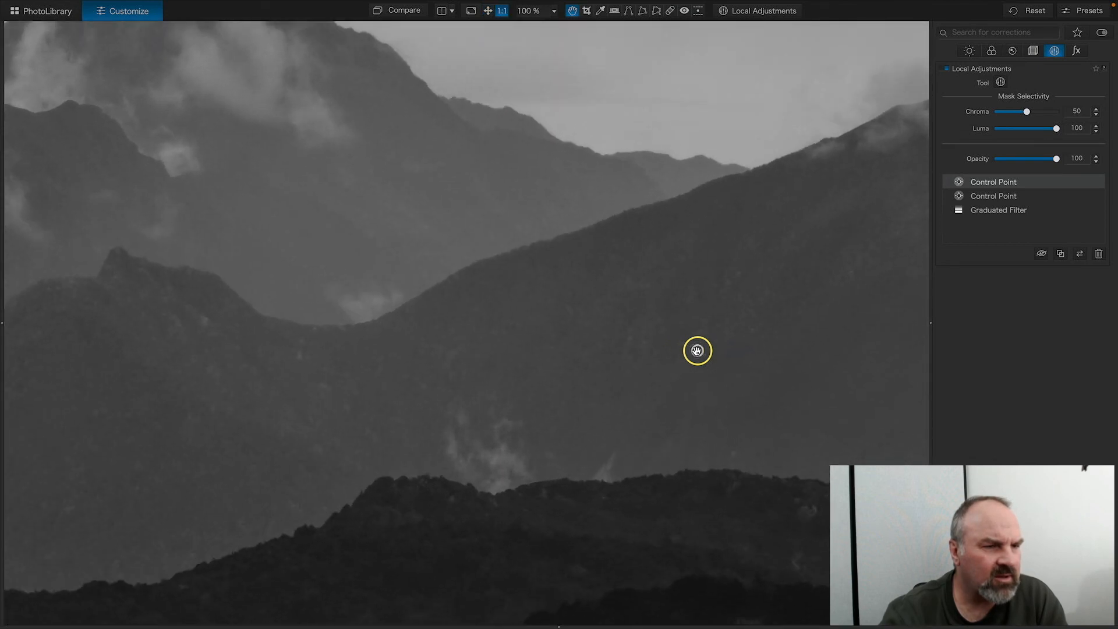
{"action": "left_click_drag", "start_coordinate": [619, 390], "coordinate": [741, 377]}
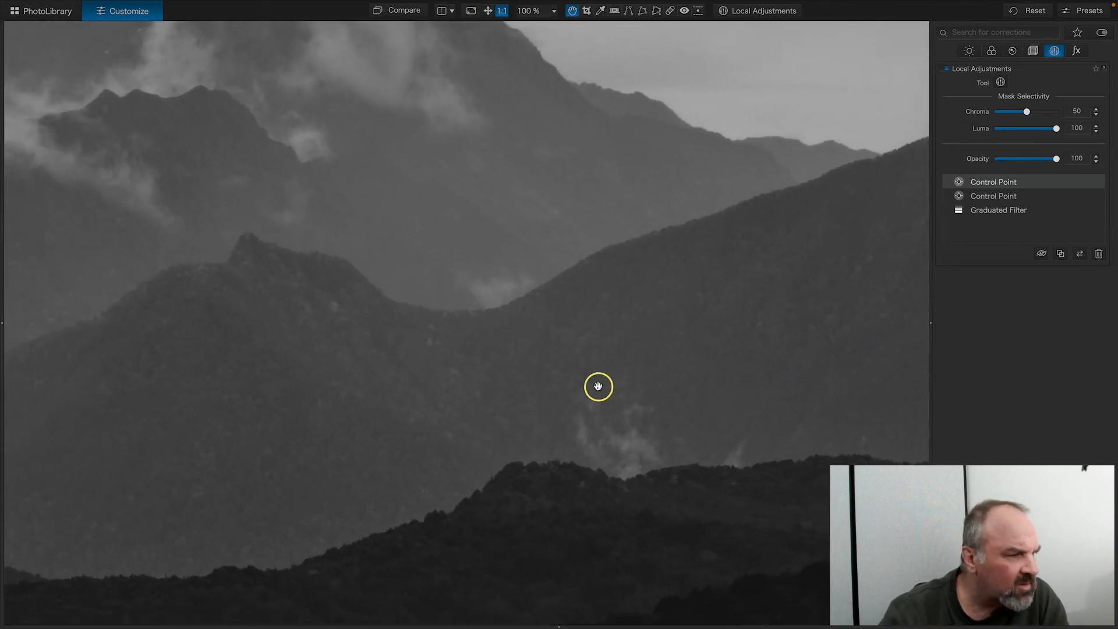
{"action": "left_click_drag", "start_coordinate": [598, 386], "coordinate": [684, 314]}
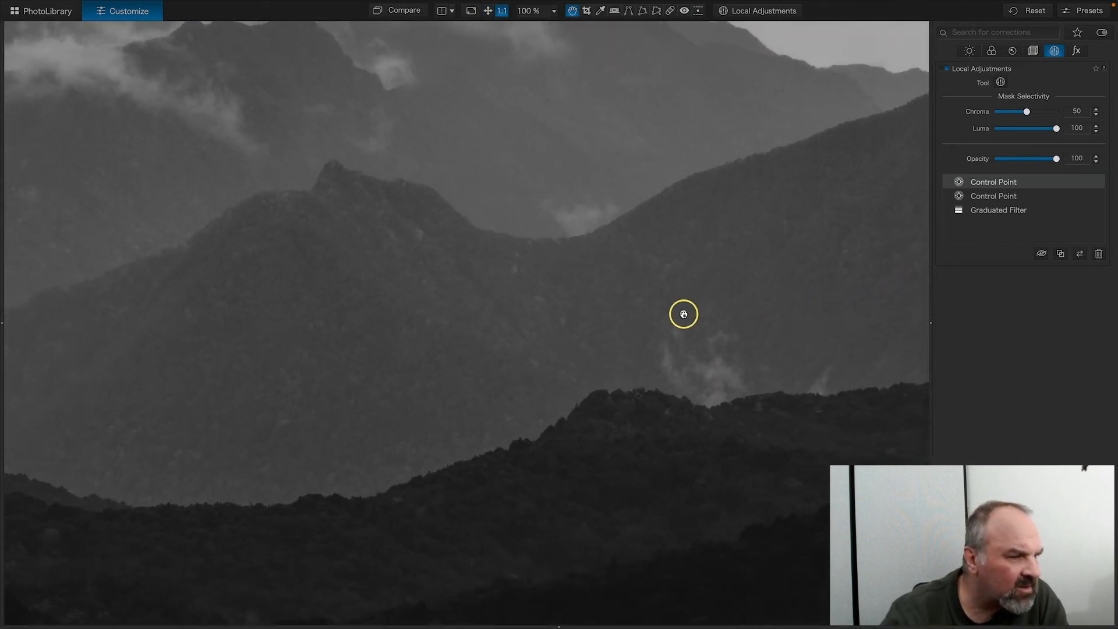
{"action": "left_click_drag", "start_coordinate": [529, 320], "coordinate": [673, 379]}
{"action": "left_click_drag", "start_coordinate": [508, 289], "coordinate": [603, 414]}
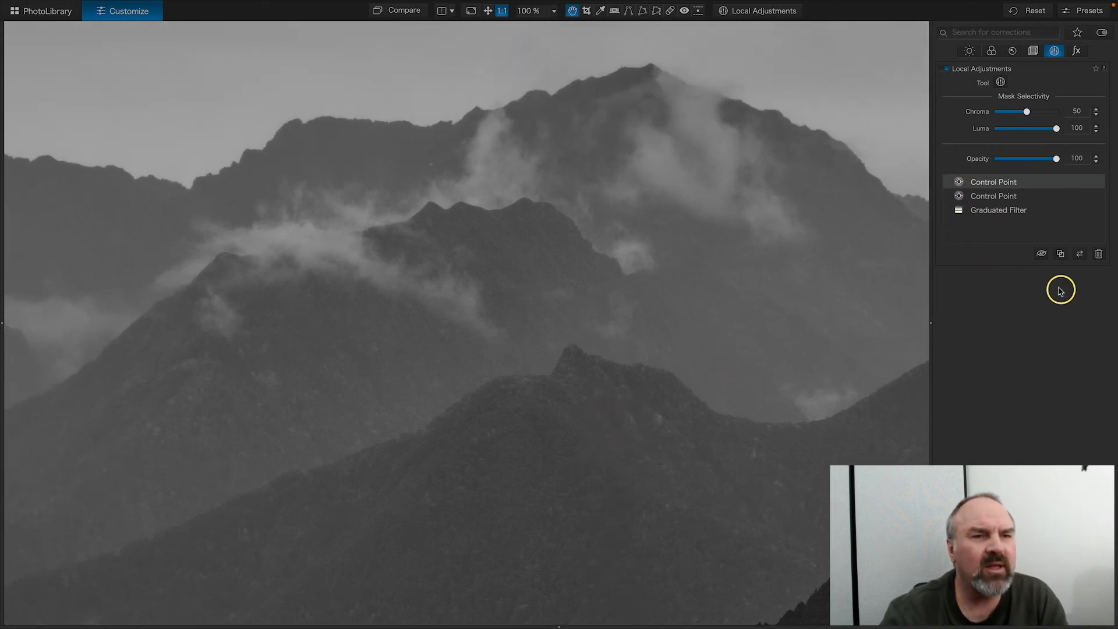
{"action": "left_click", "coordinate": [969, 51]}
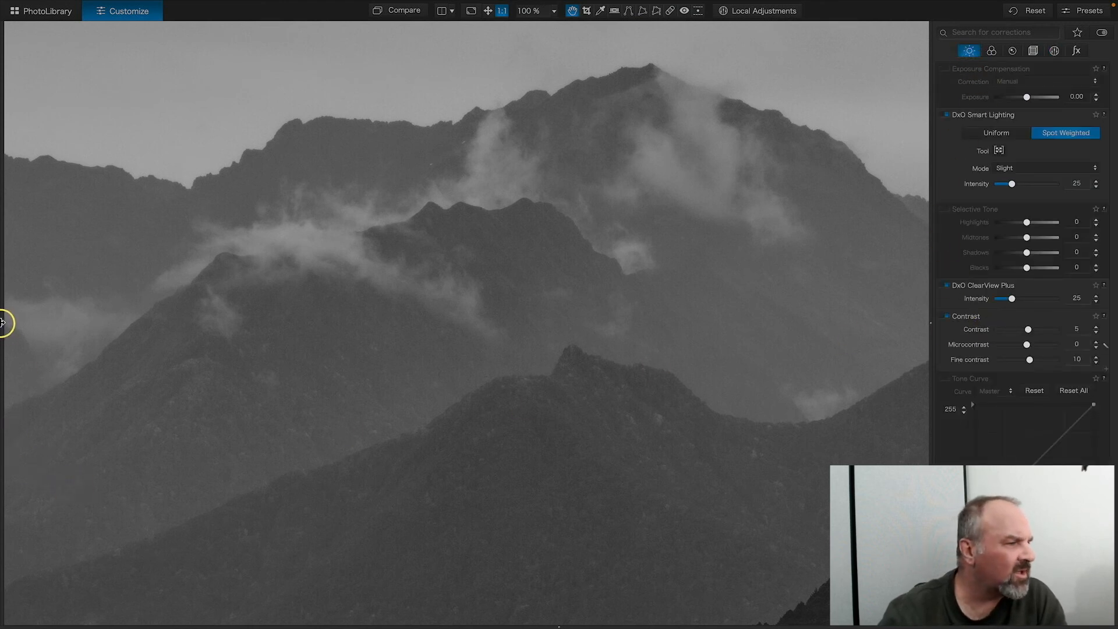
{"action": "left_click", "coordinate": [3, 322]}
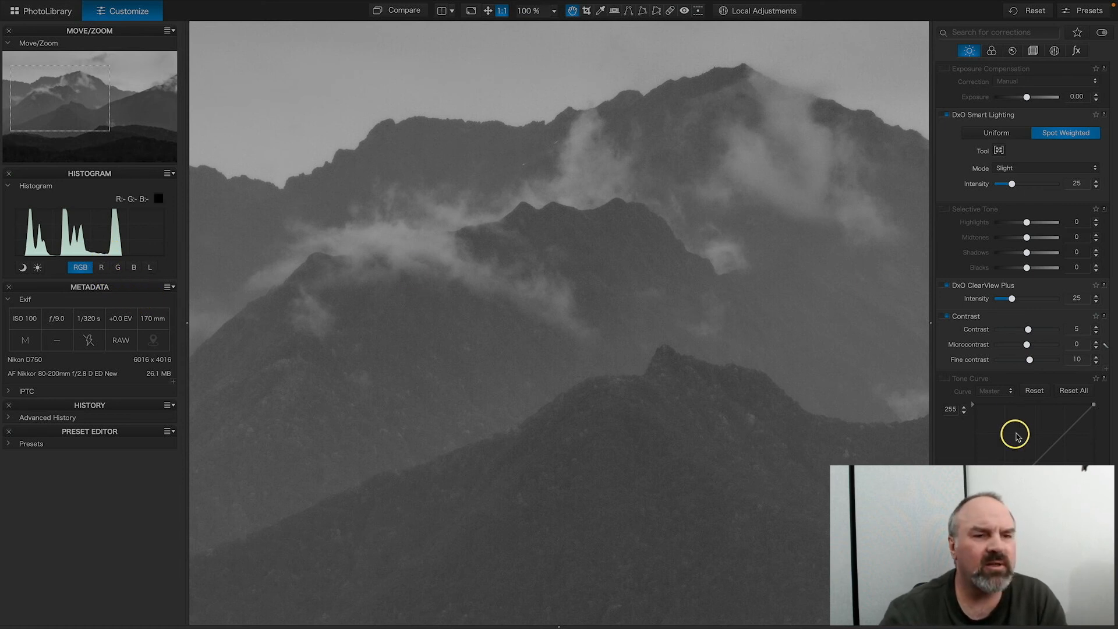
{"action": "left_click", "coordinate": [1033, 461]}
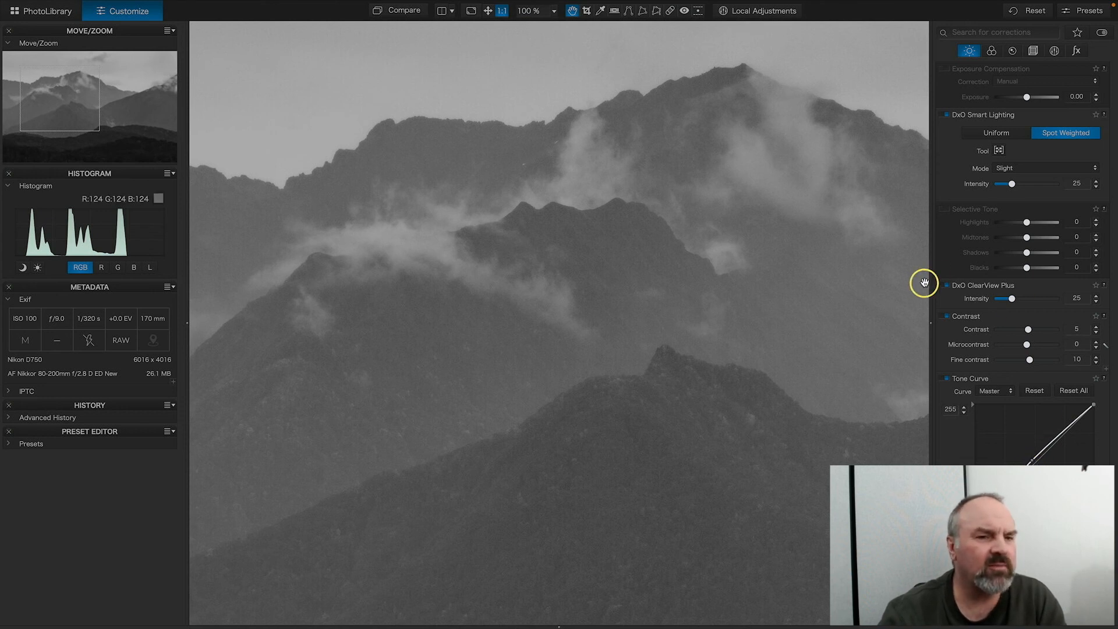
Step: Compare the full photo with the tone curve disabled and enabled, and add an upper curve point that slightly lowers the highlights
{"action": "left_click", "coordinate": [488, 11]}
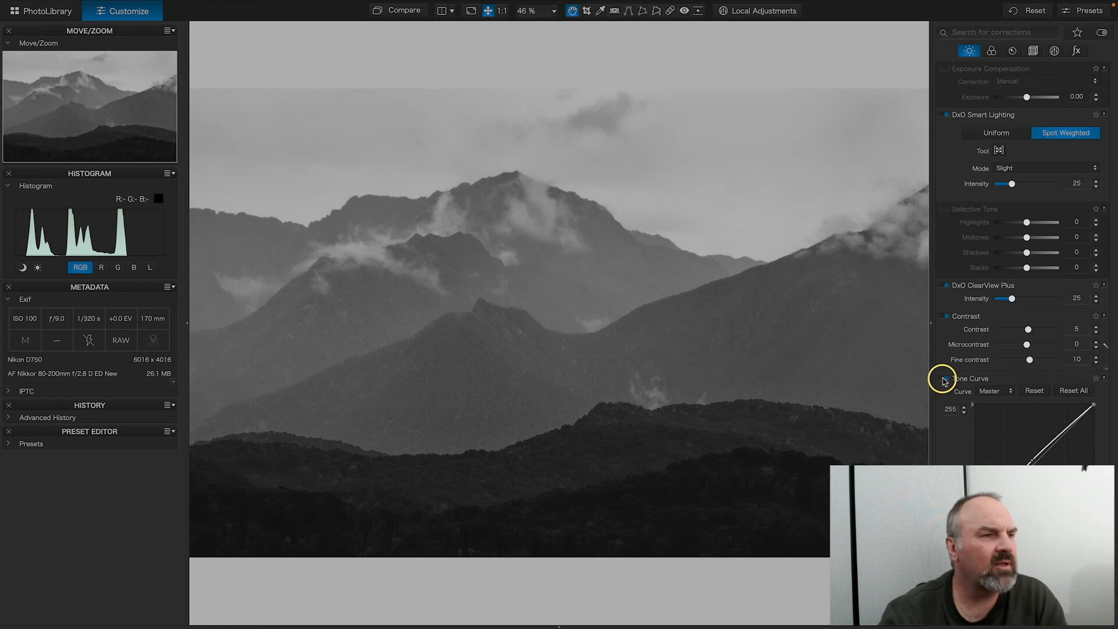
{"action": "left_click", "coordinate": [944, 379]}
{"action": "left_click", "coordinate": [944, 379]}
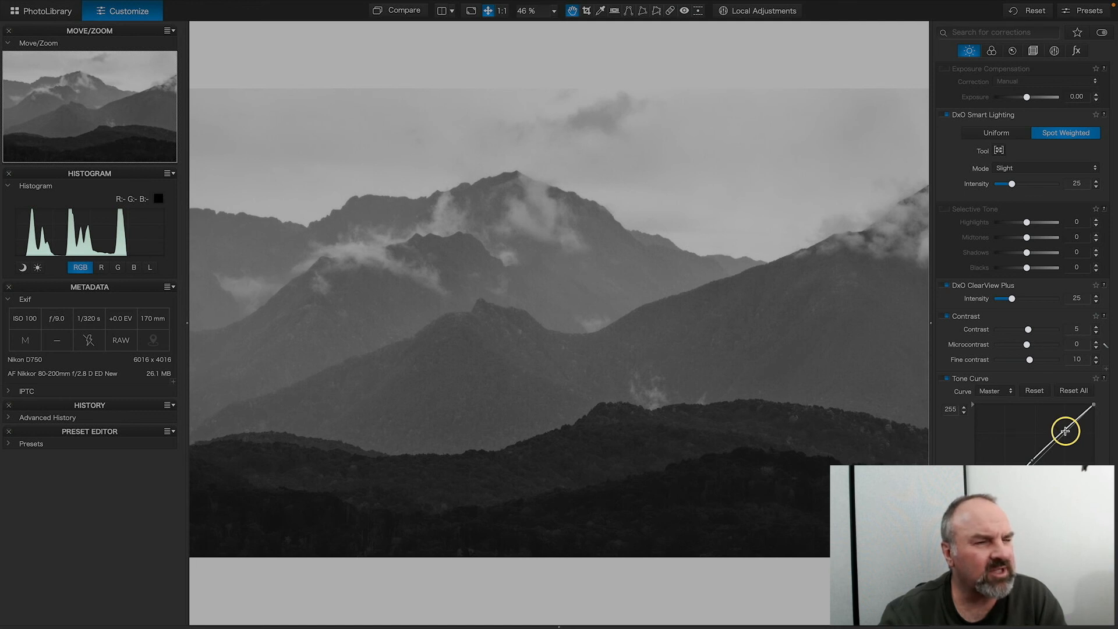
{"action": "left_click", "coordinate": [1065, 431]}
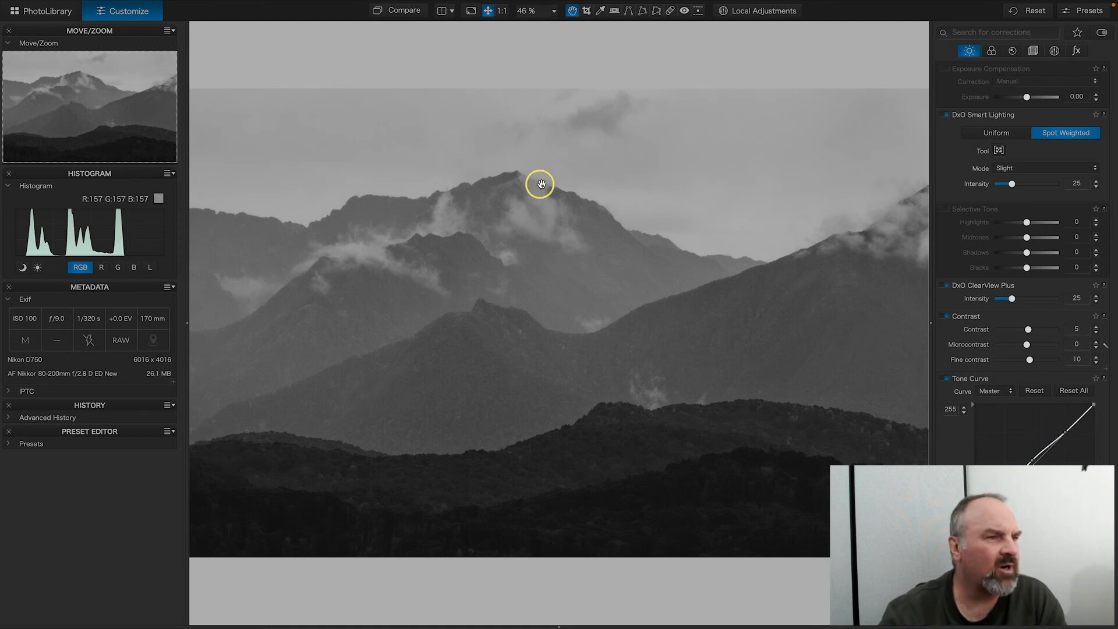
Step: Lower the exposure of the sky's graduated filter to about -1.26 and leave the local adjustments
{"action": "left_click", "coordinate": [749, 14]}
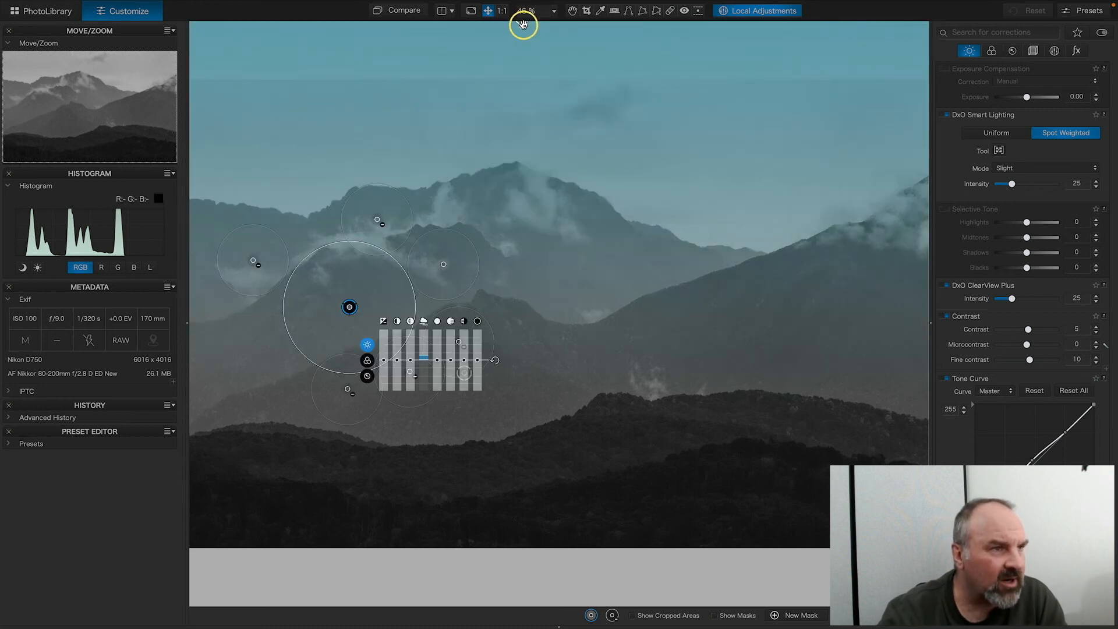
{"action": "left_click", "coordinate": [522, 23]}
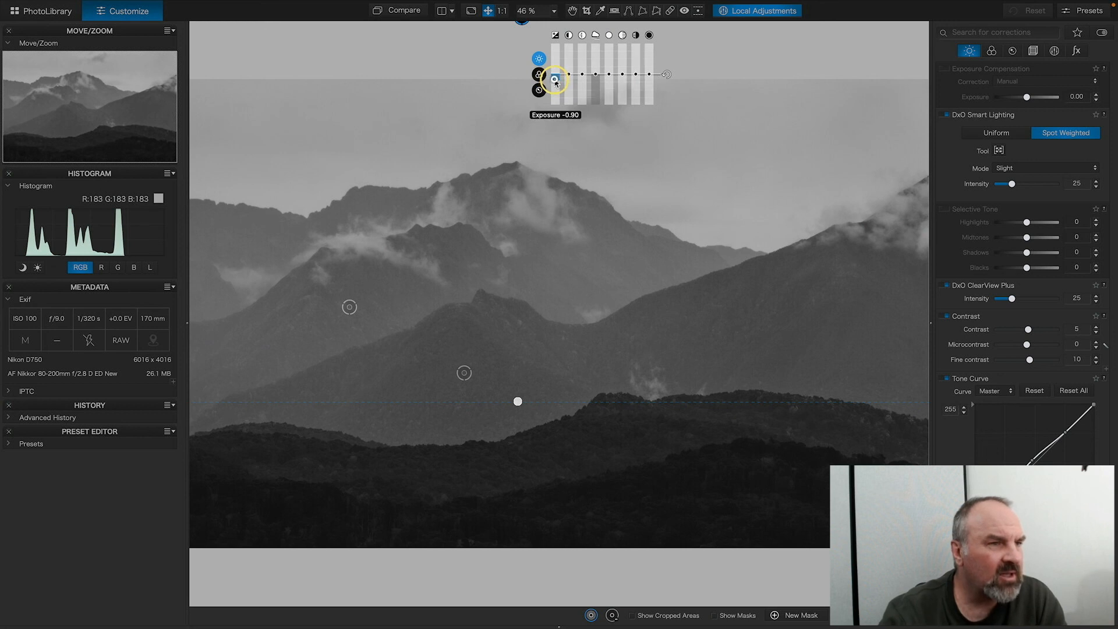
{"action": "left_click_drag", "start_coordinate": [555, 82], "coordinate": [555, 83]}
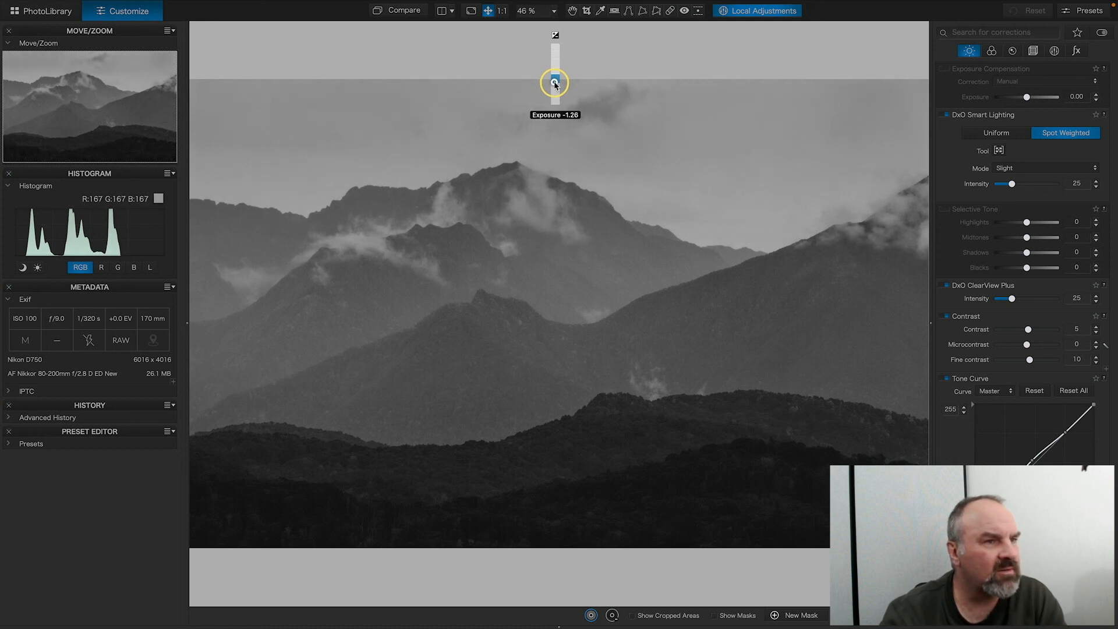
{"action": "left_click_drag", "start_coordinate": [555, 83], "coordinate": [555, 82]}
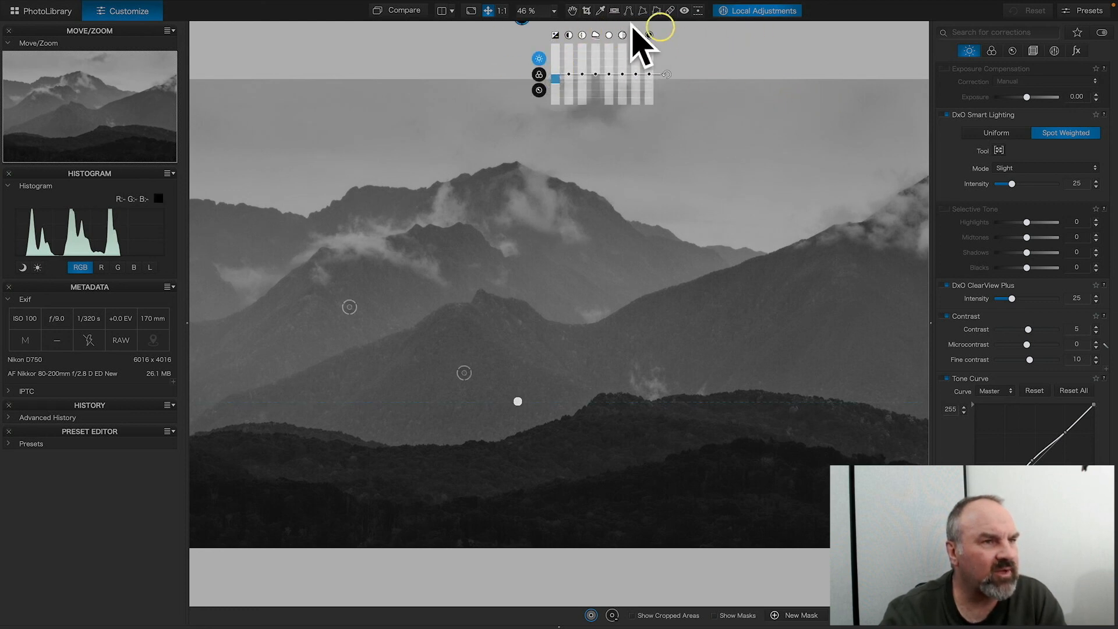
{"action": "left_click", "coordinate": [572, 10]}
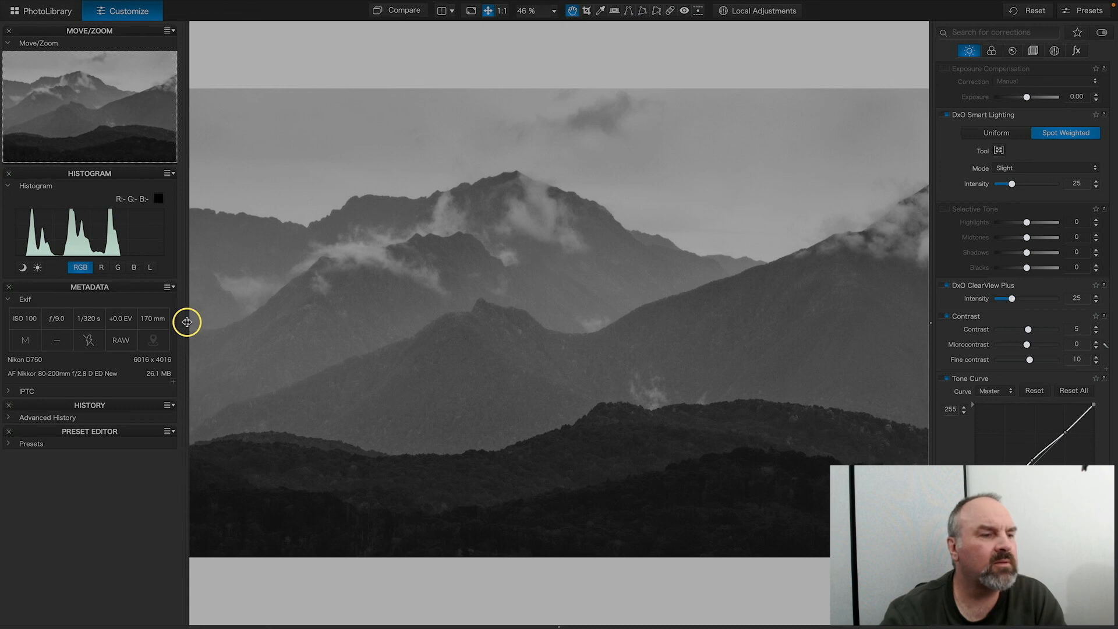
Step: Preview denoising on the lower-left mountain slope, try DeepPRIME and set the denoising method to High Quality
{"action": "left_click_drag", "start_coordinate": [187, 322], "coordinate": [65, 322]}
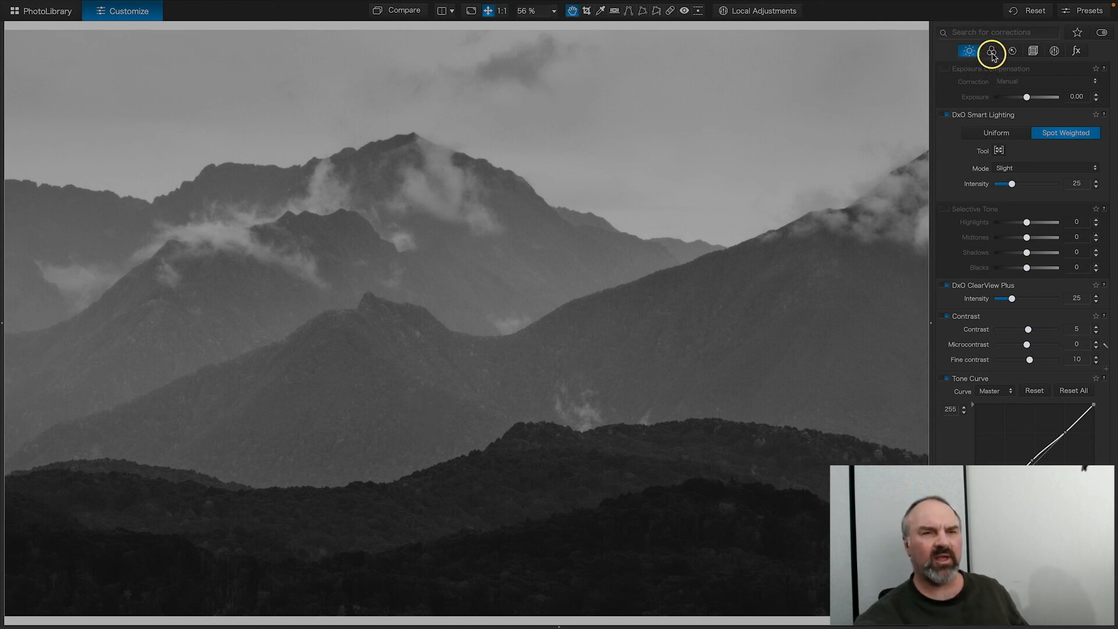
{"action": "left_click", "coordinate": [1012, 52]}
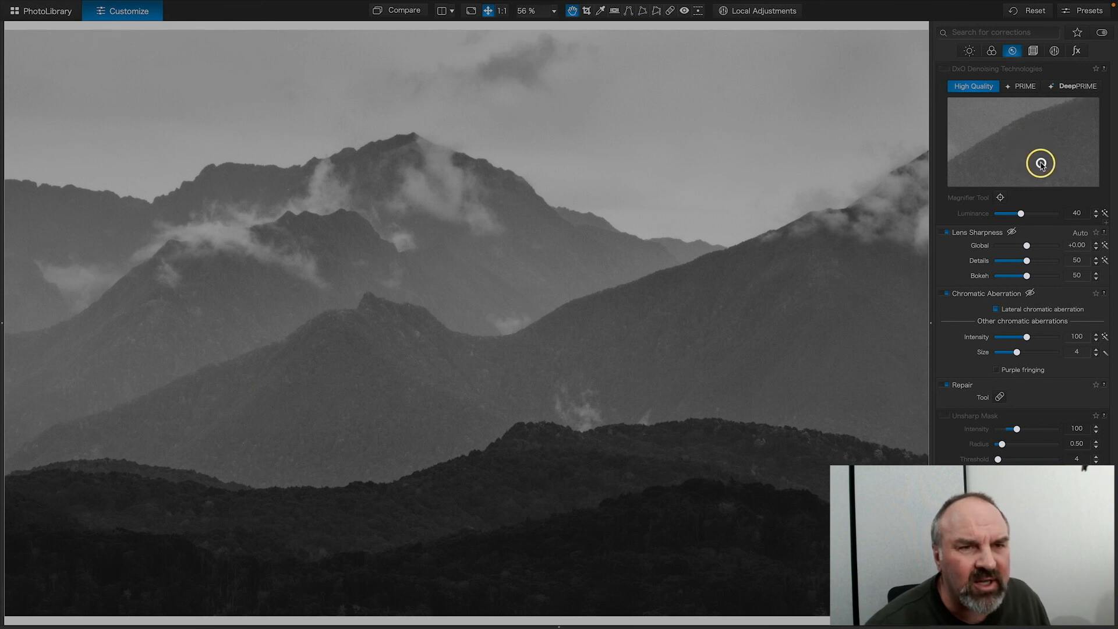
{"action": "left_click", "coordinate": [1001, 198]}
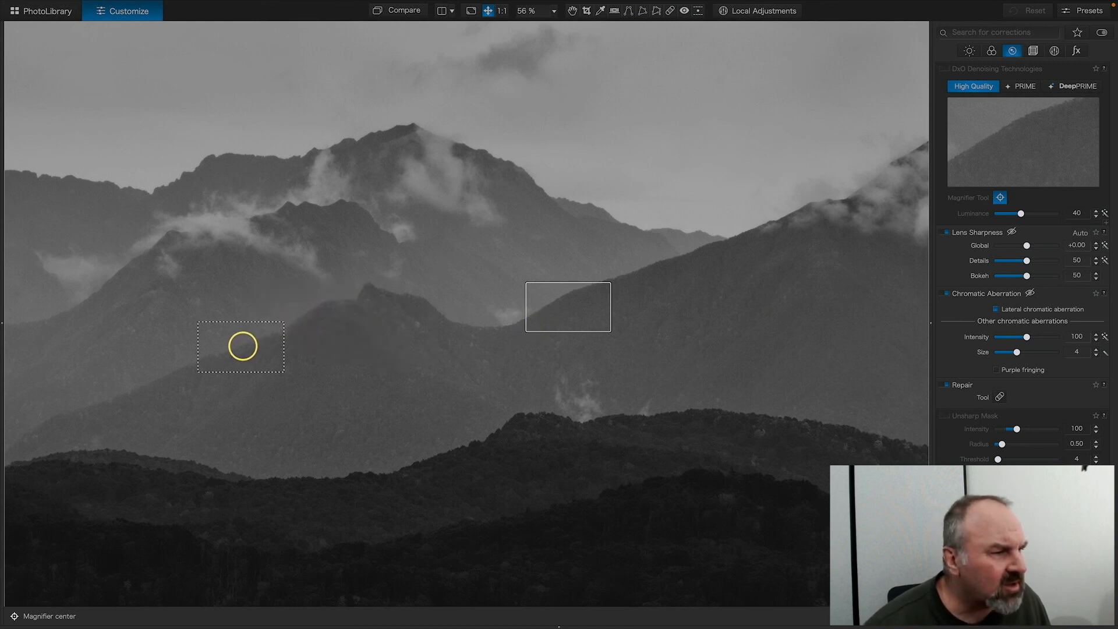
{"action": "left_click", "coordinate": [231, 350]}
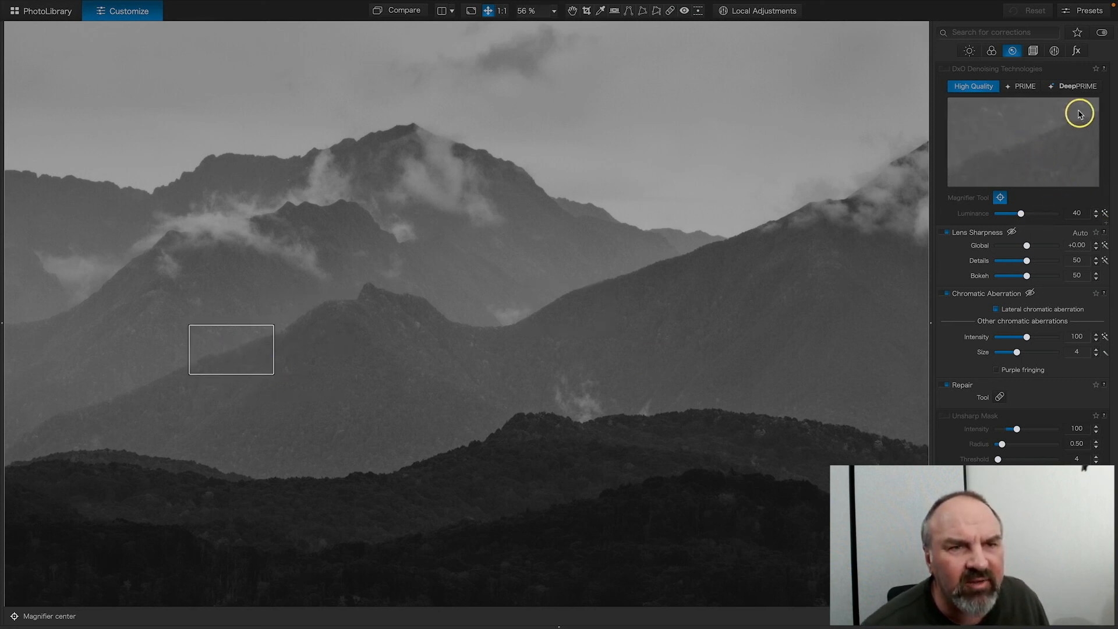
{"action": "left_click", "coordinate": [1076, 87]}
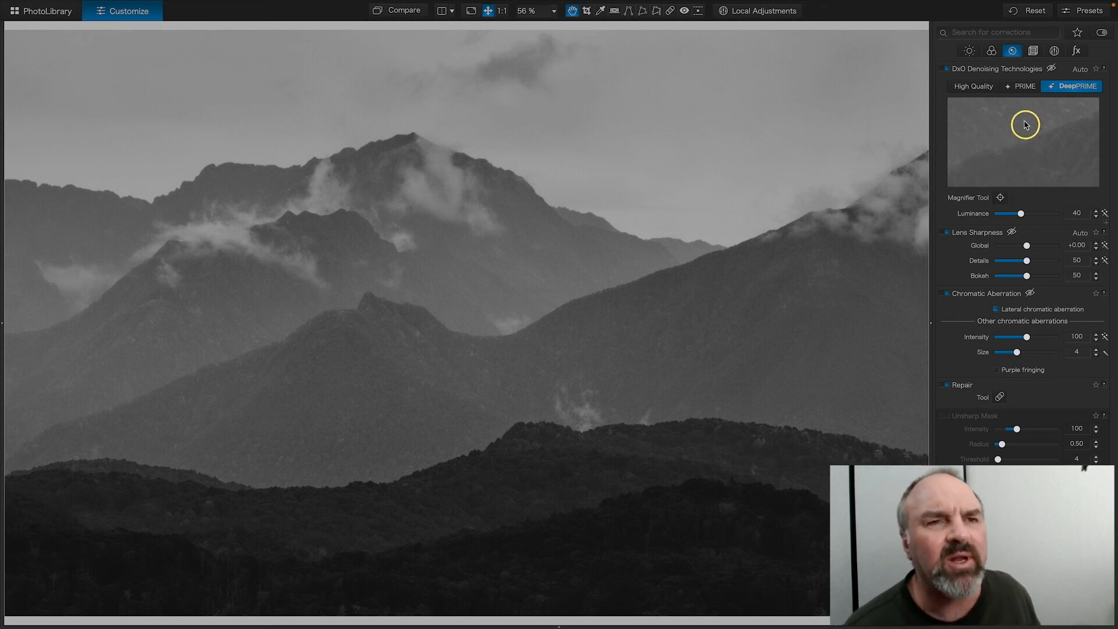
{"action": "left_click", "coordinate": [966, 87]}
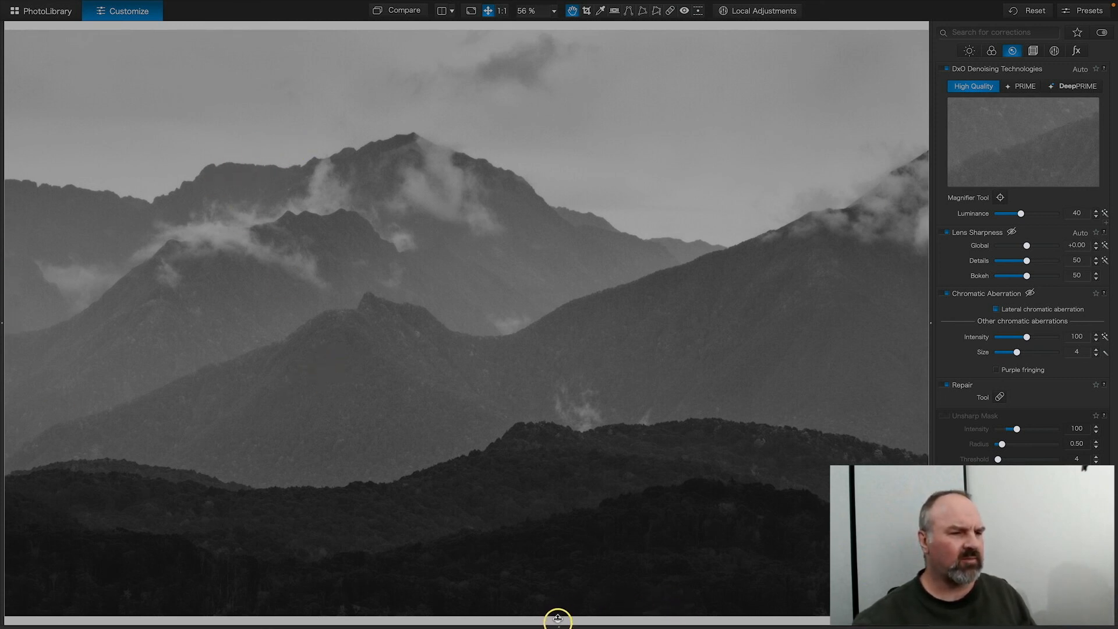
Step: Show the image browser and compare the master of DSC_6903.NEF with its virtual copy 1 by alternating between them
{"action": "left_click_drag", "start_coordinate": [557, 618], "coordinate": [559, 527]}
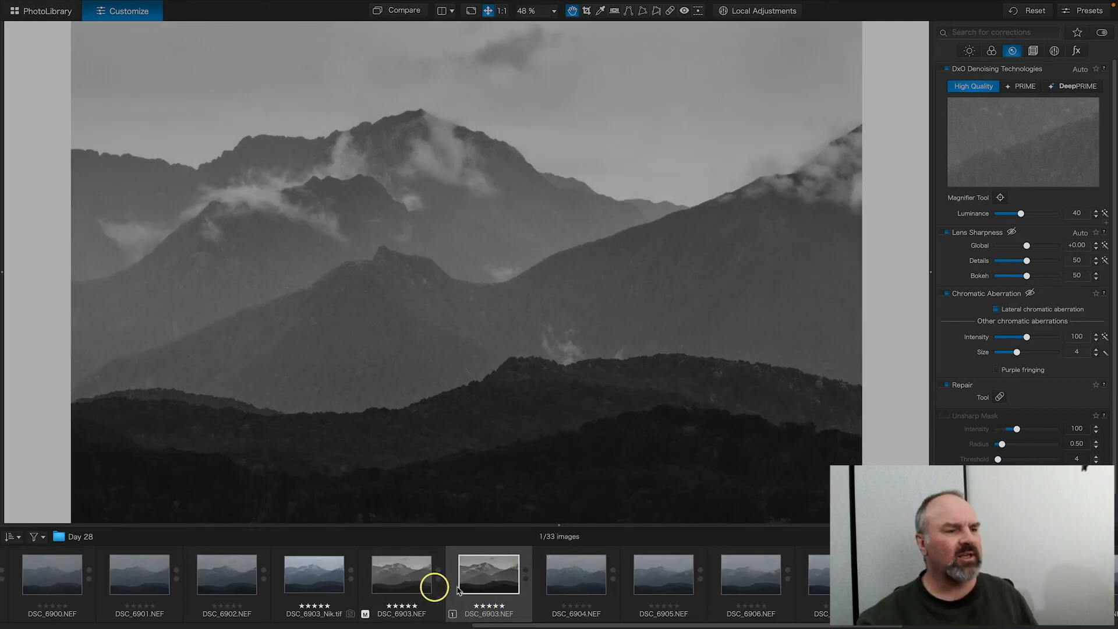
{"action": "left_click", "coordinate": [406, 587]}
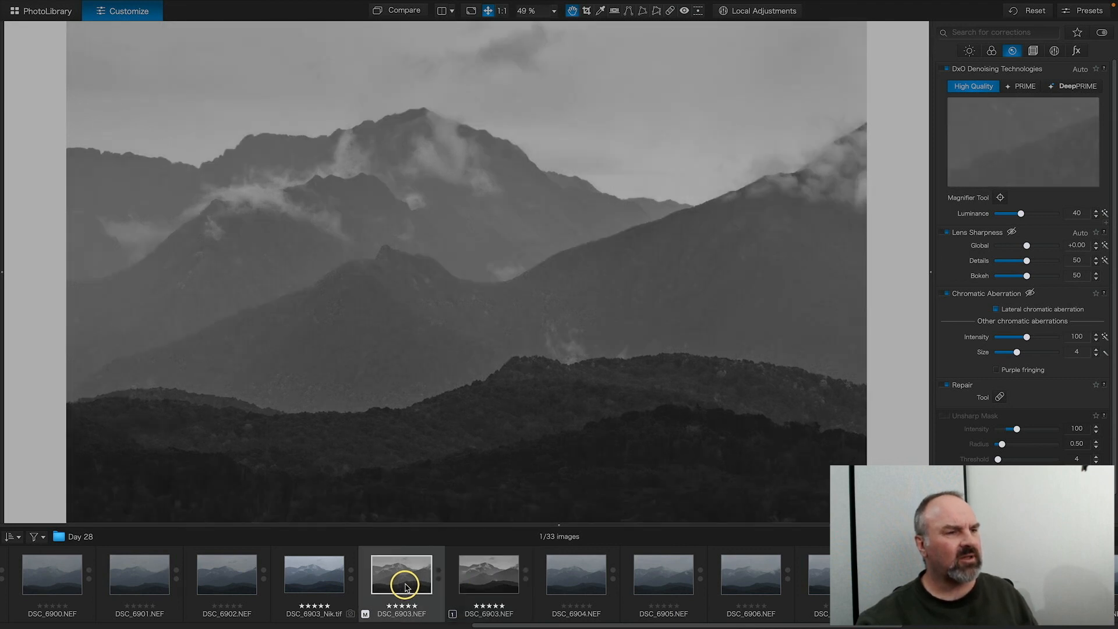
{"action": "left_click", "coordinate": [485, 583]}
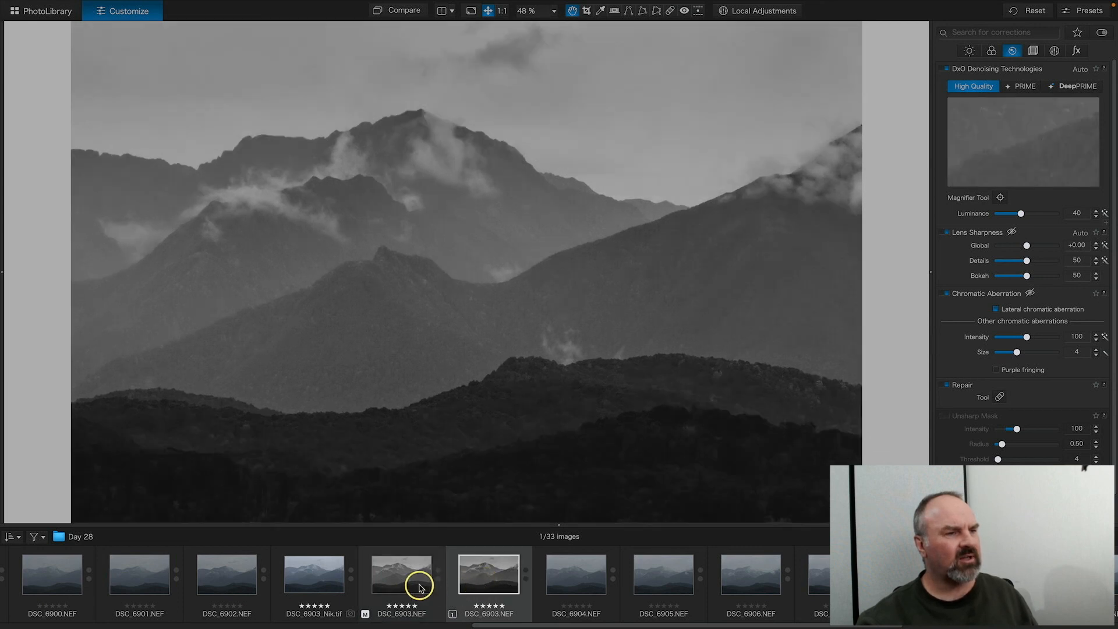
{"action": "left_click", "coordinate": [411, 585]}
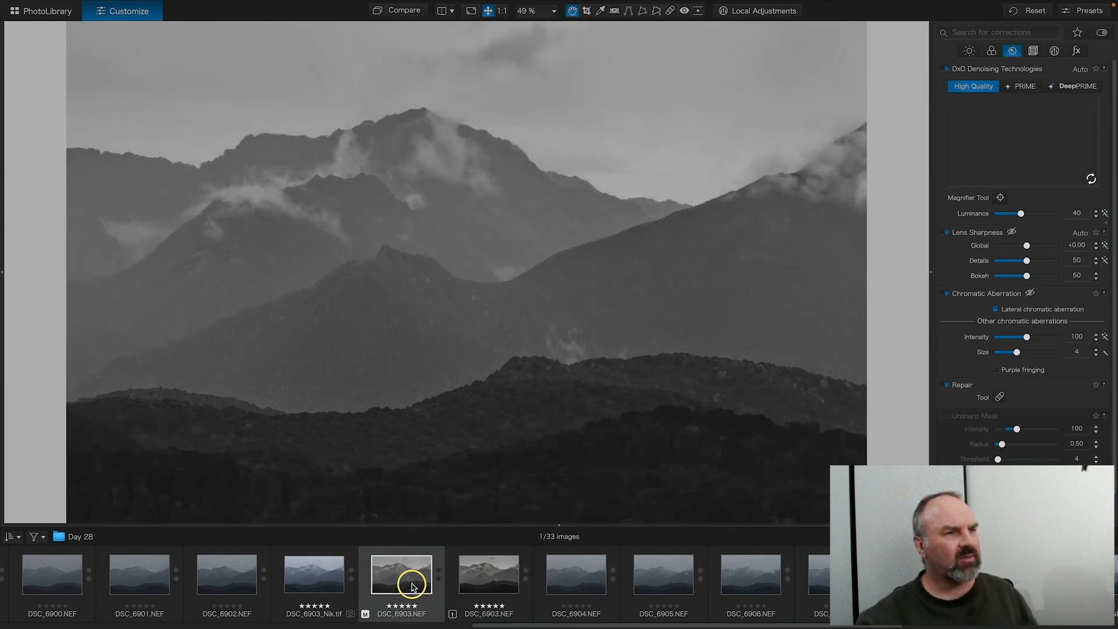
{"action": "left_click", "coordinate": [486, 585]}
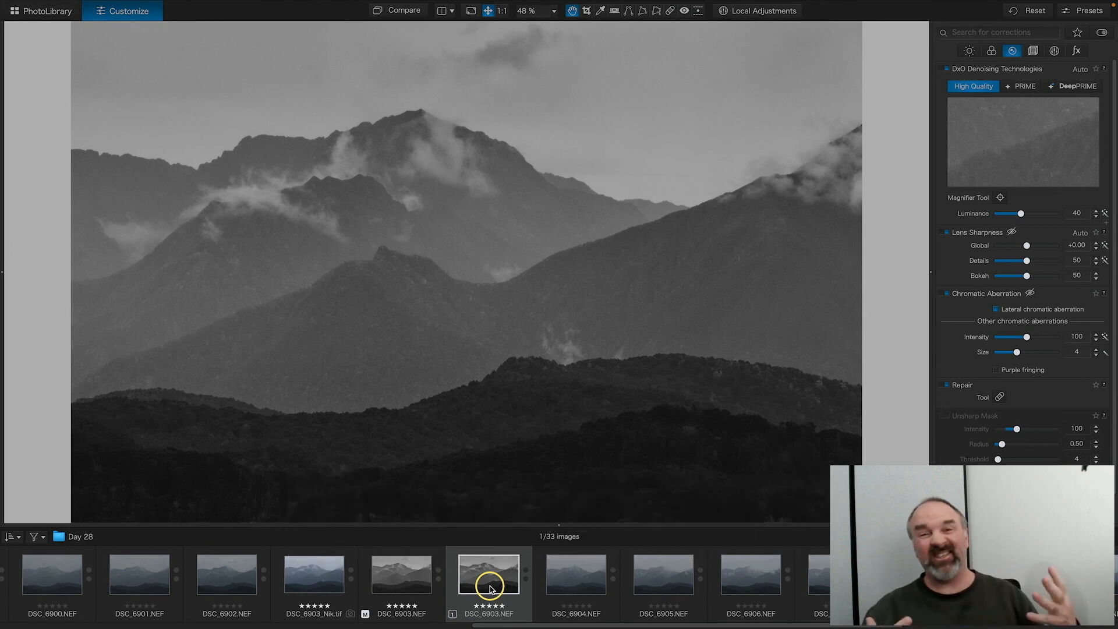
{"action": "left_click", "coordinate": [412, 583]}
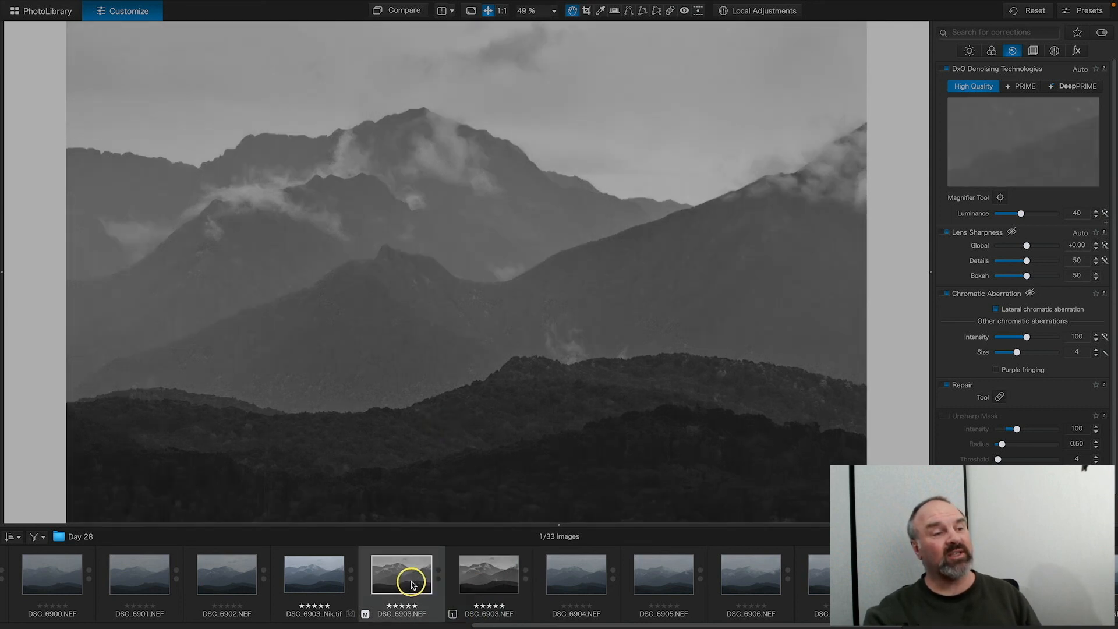